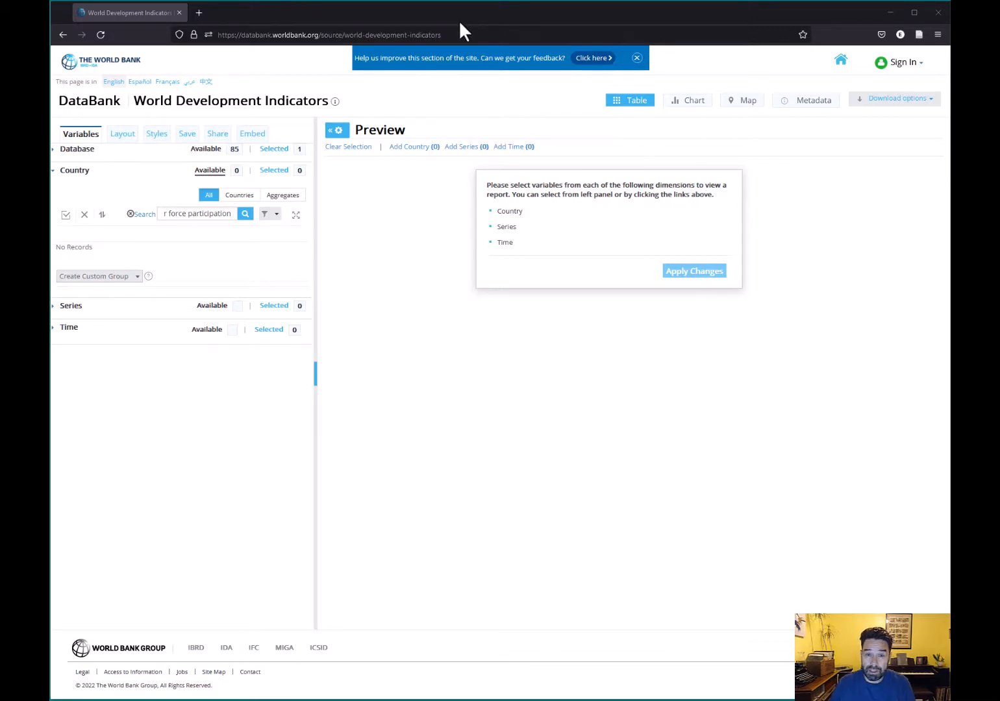
# Return to the Google results for "world bank development indicators" and open the World Development Indicators DataBank page.
pyautogui.click(63, 38)
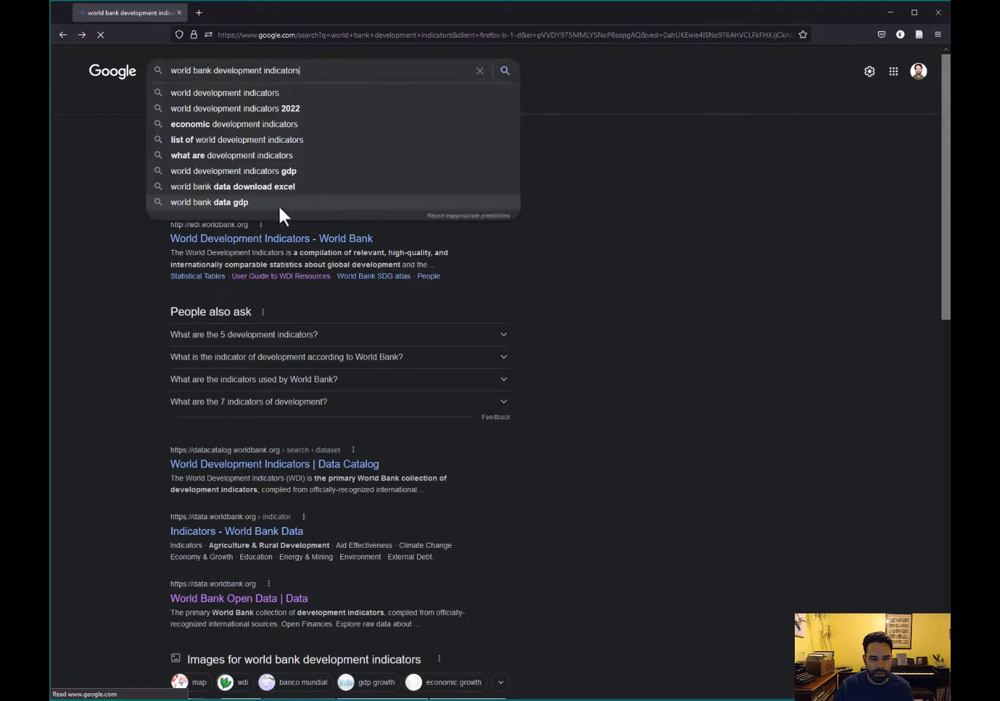
pyautogui.click(665, 350)
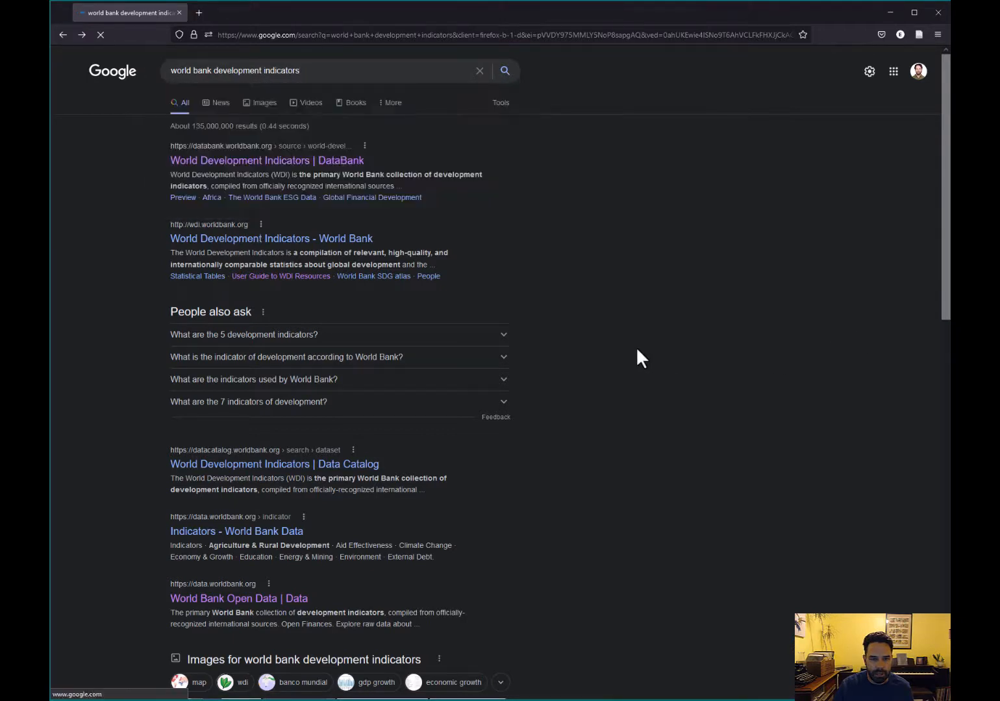
pyautogui.click(208, 161)
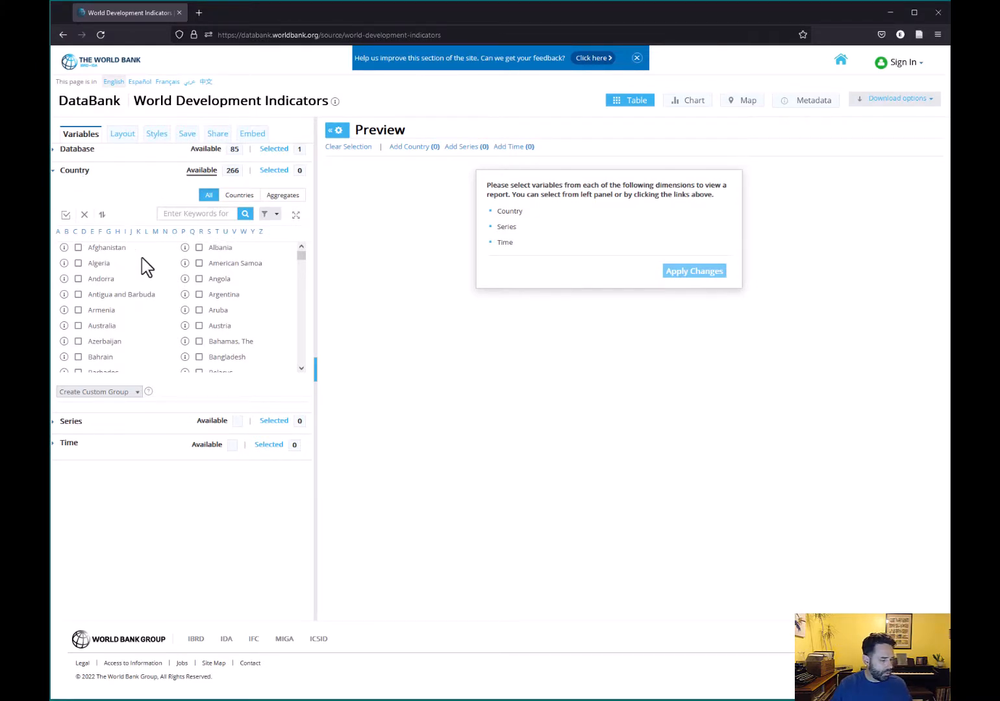
# Search the country list for "brazil" and add Brazil to the selected countries.
pyautogui.click(188, 213)
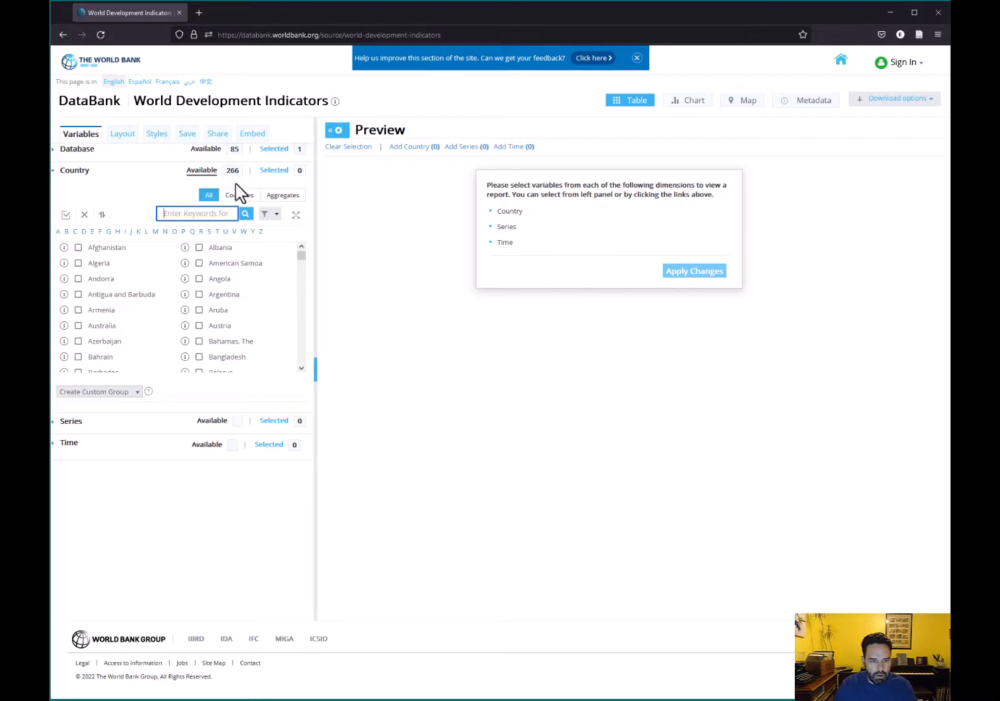
pyautogui.click(177, 212)
pyautogui.write('bri')
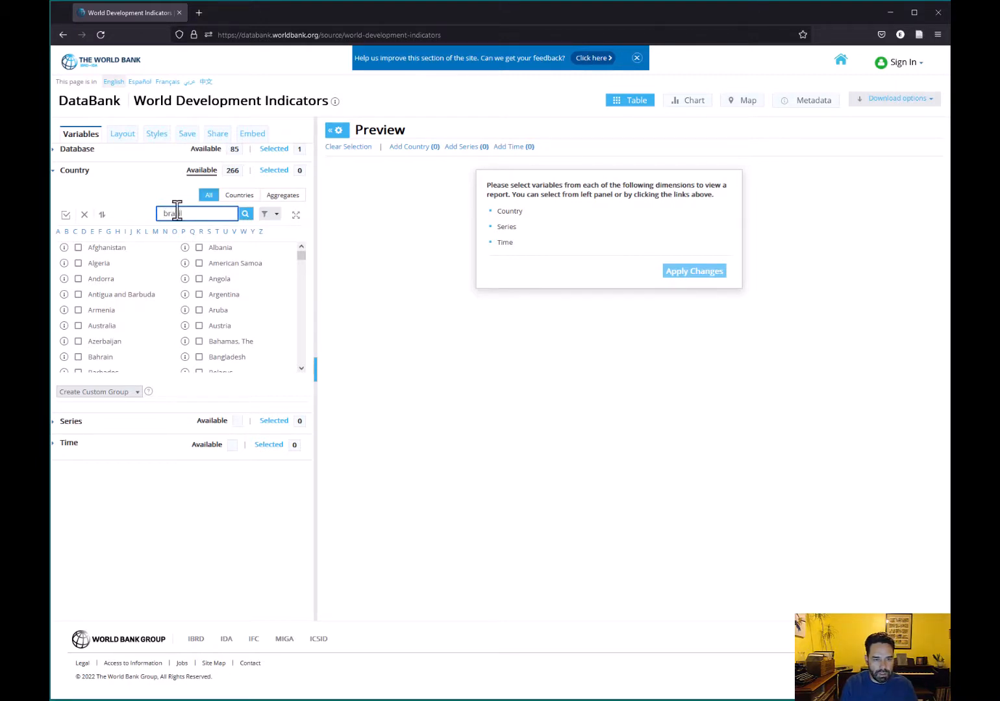
pyautogui.press('Return')
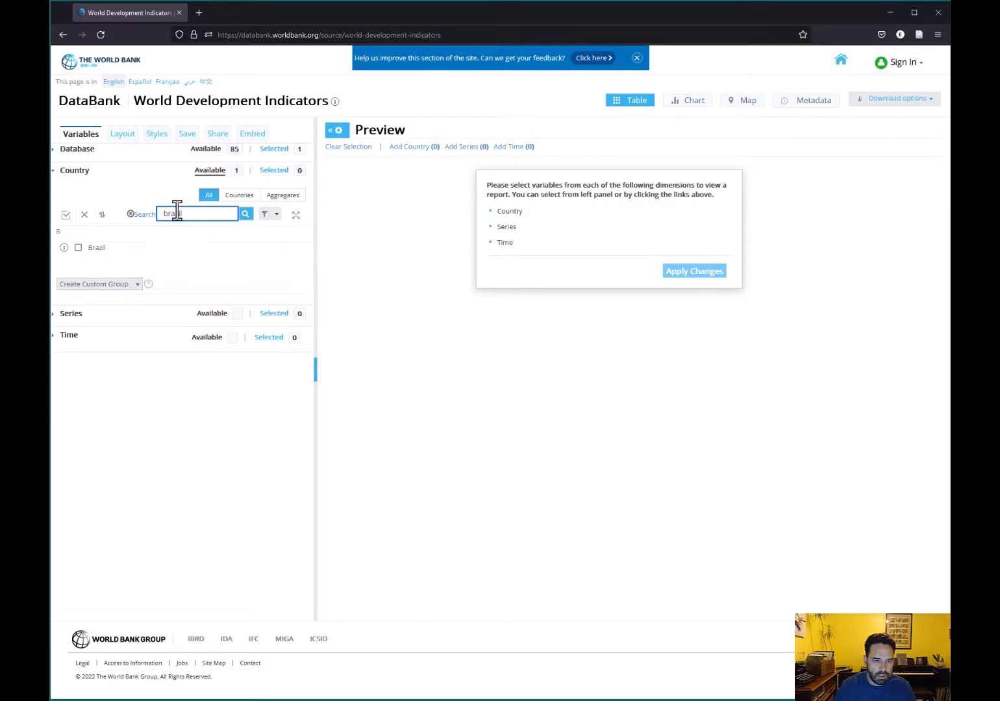
pyautogui.click(77, 247)
# Search the country list for "china" and add China to the selection.
pyautogui.moveTo(195, 216); pyautogui.dragTo(141, 233)
pyautogui.write('c')
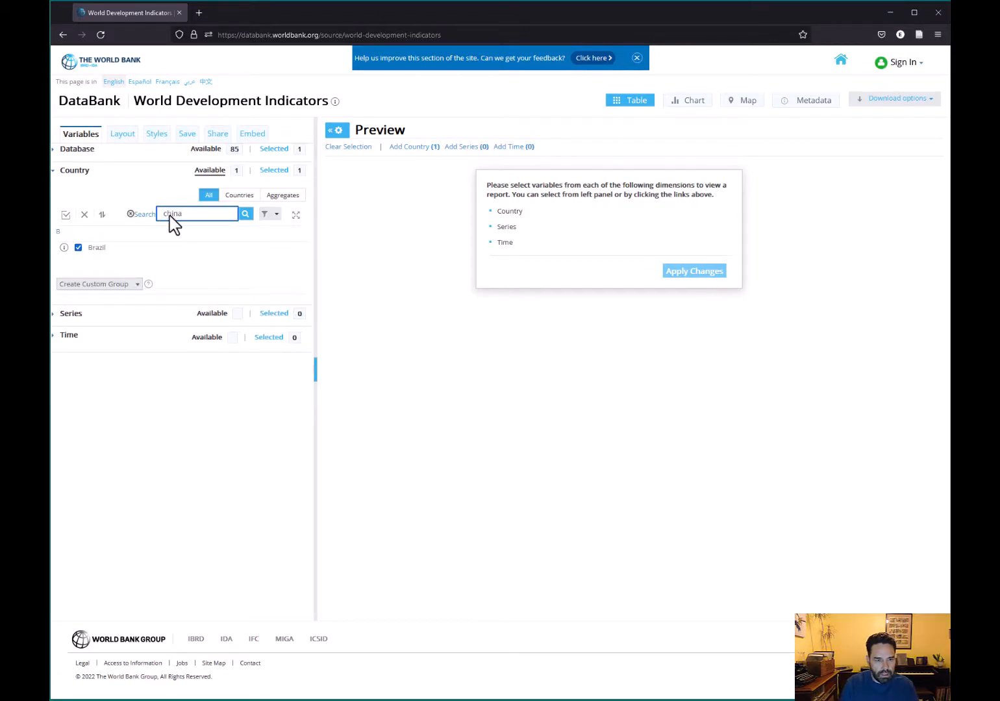
pyautogui.write('hina')
pyautogui.press('Return')
pyautogui.click(77, 247)
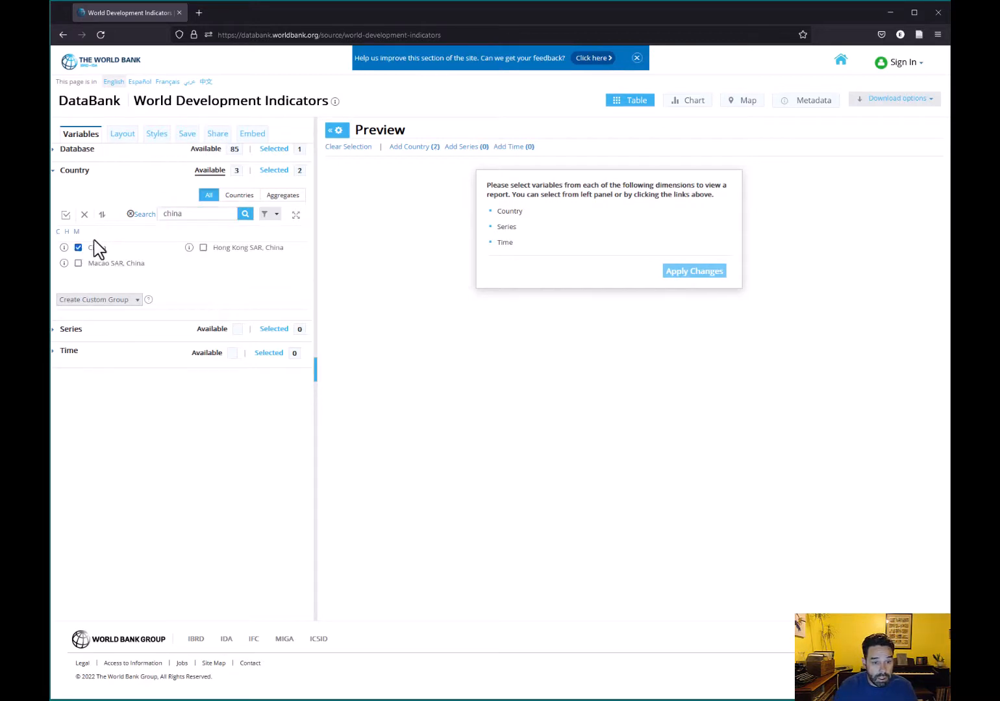
# Find India and the Russian Federation with the keywords "india" and "russia", adding both to the country selection.
pyautogui.moveTo(201, 216); pyautogui.dragTo(139, 216)
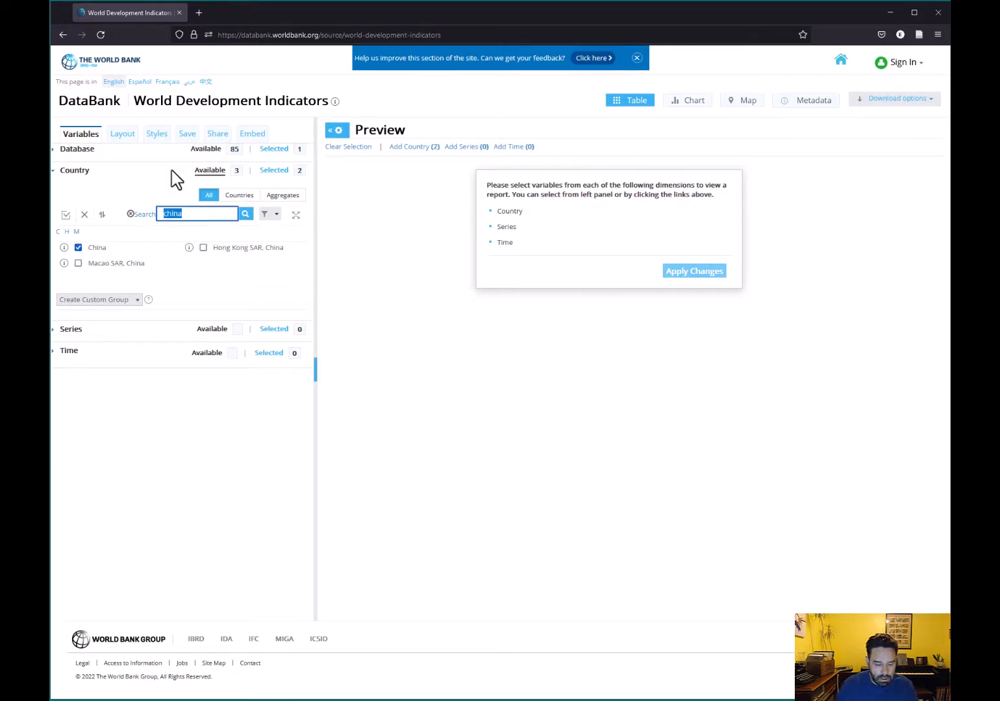
pyautogui.press('Return')
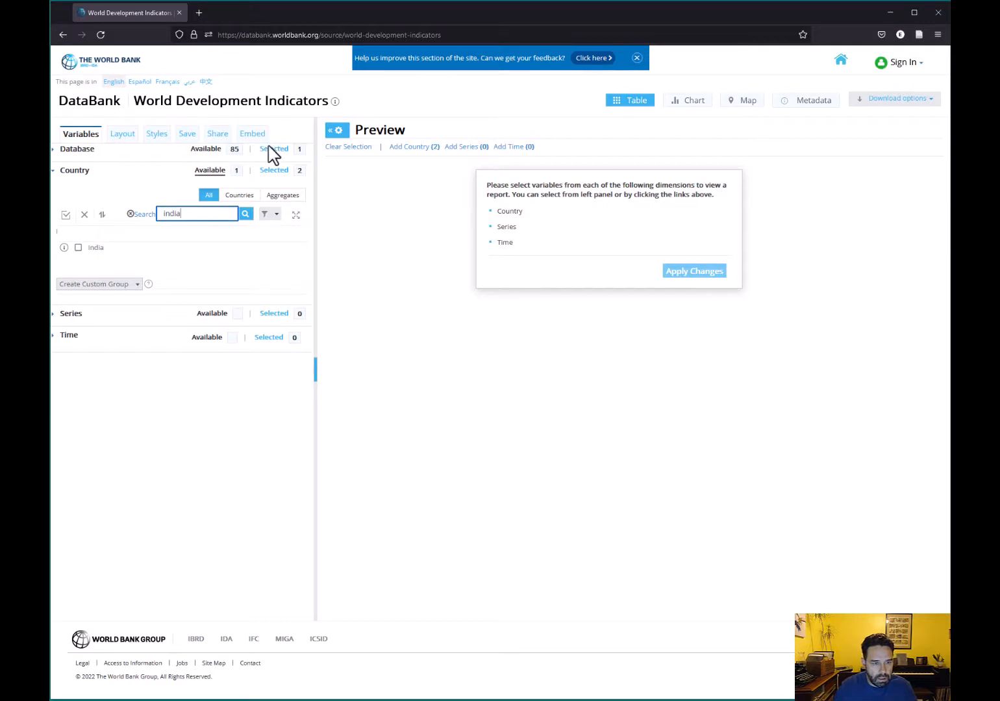
pyautogui.click(79, 249)
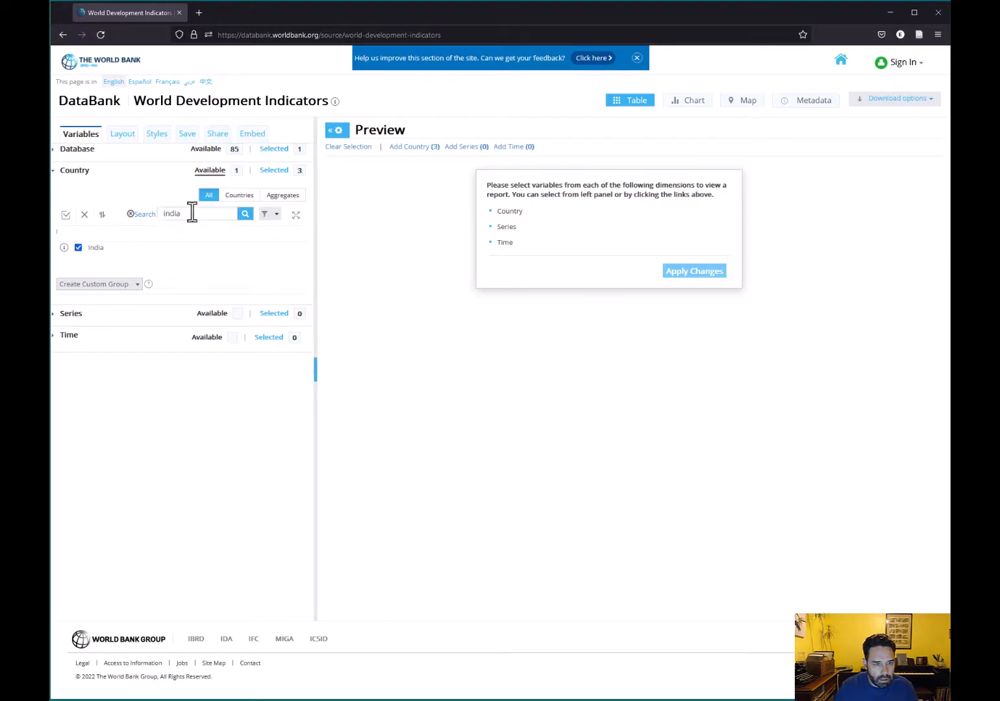
pyautogui.moveTo(194, 214); pyautogui.dragTo(150, 215)
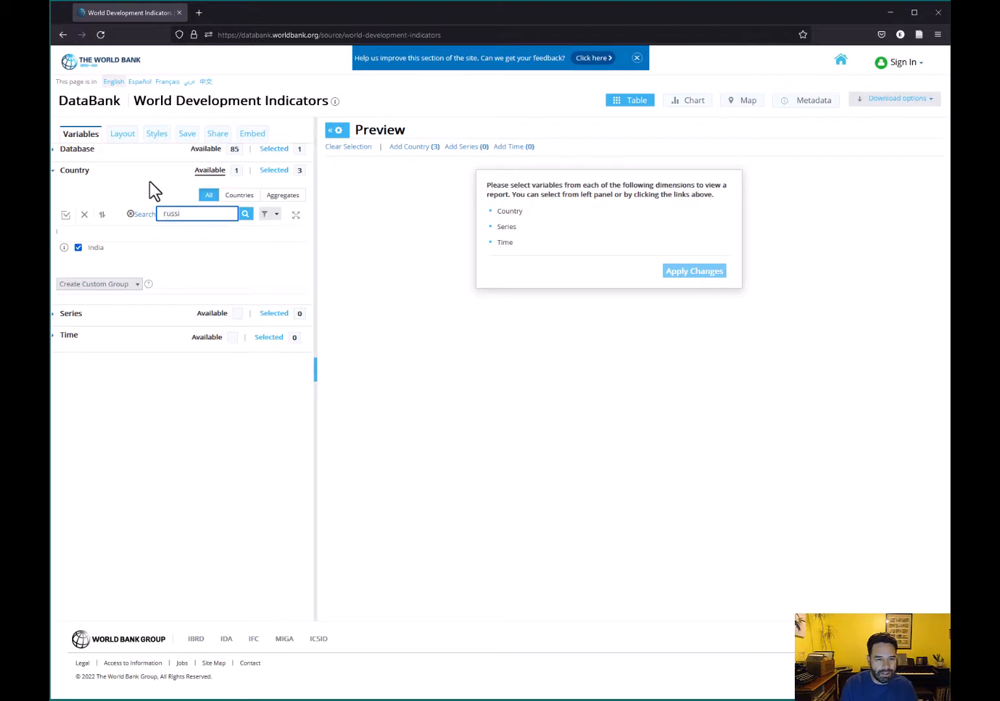
pyautogui.write('russia')
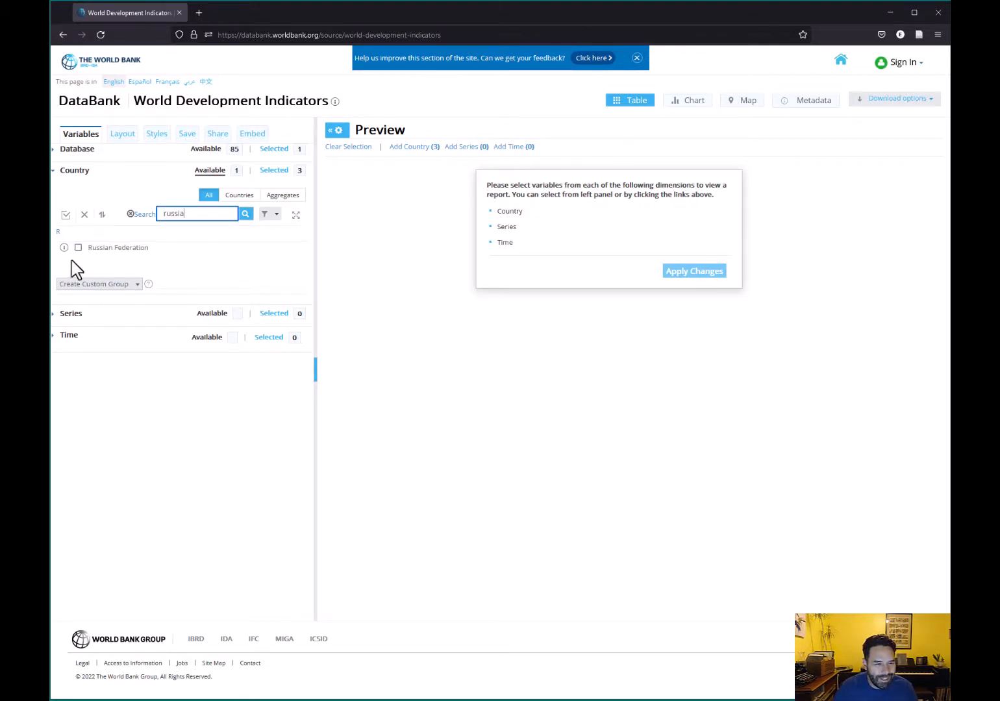
pyautogui.click(79, 248)
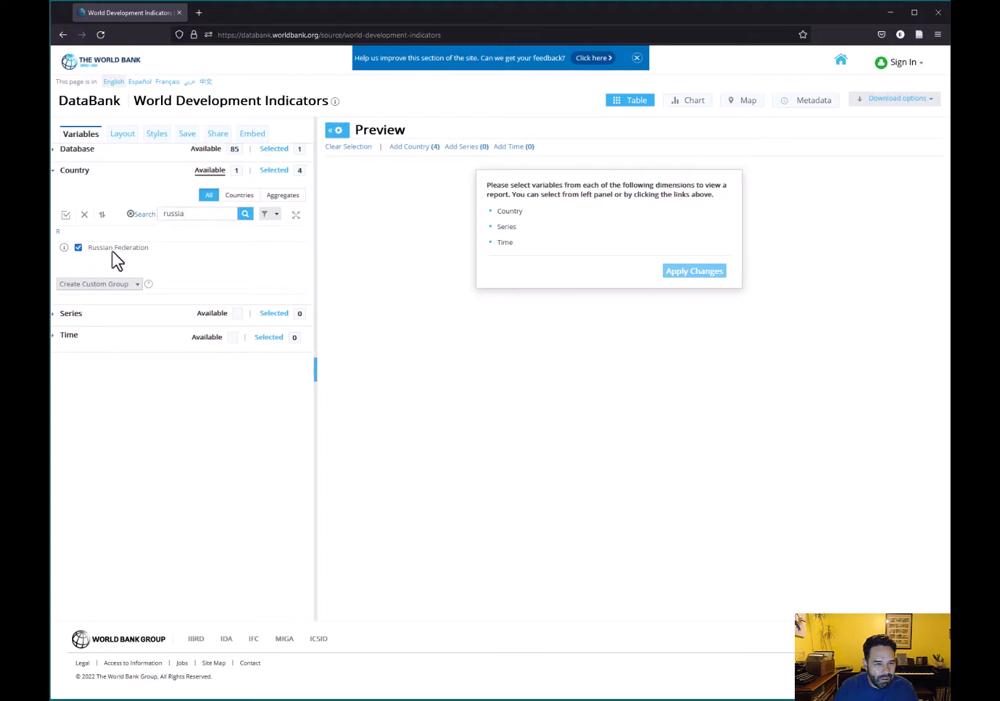
# Search for "south africa" with the list limited to countries only, and add South Africa to the selection.
pyautogui.doubleClick(189, 213)
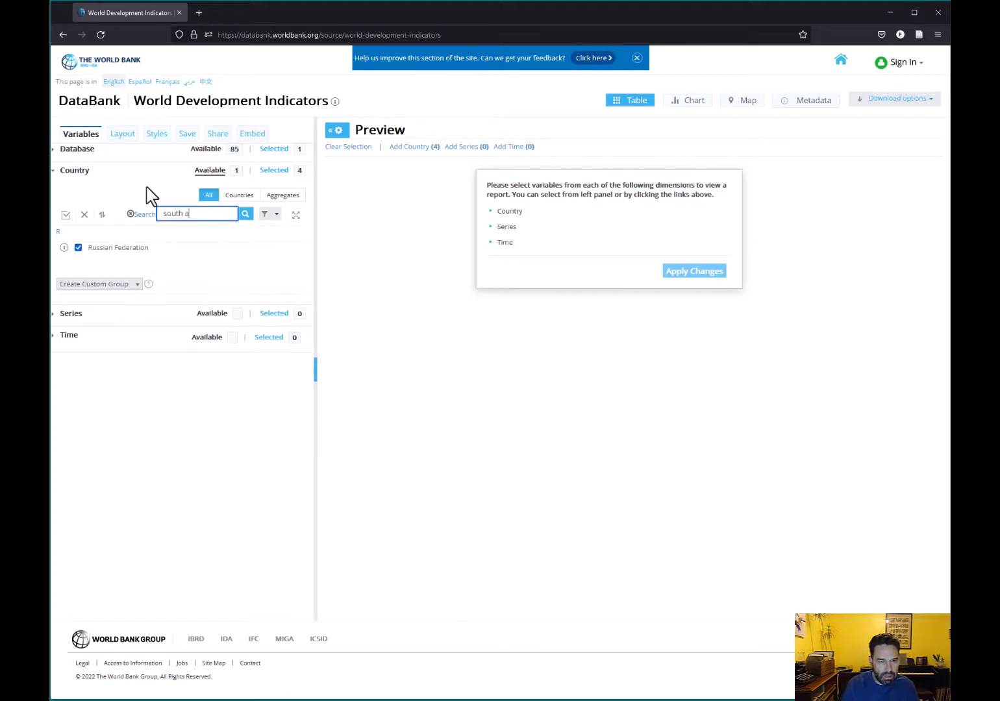
pyautogui.write('south africa')
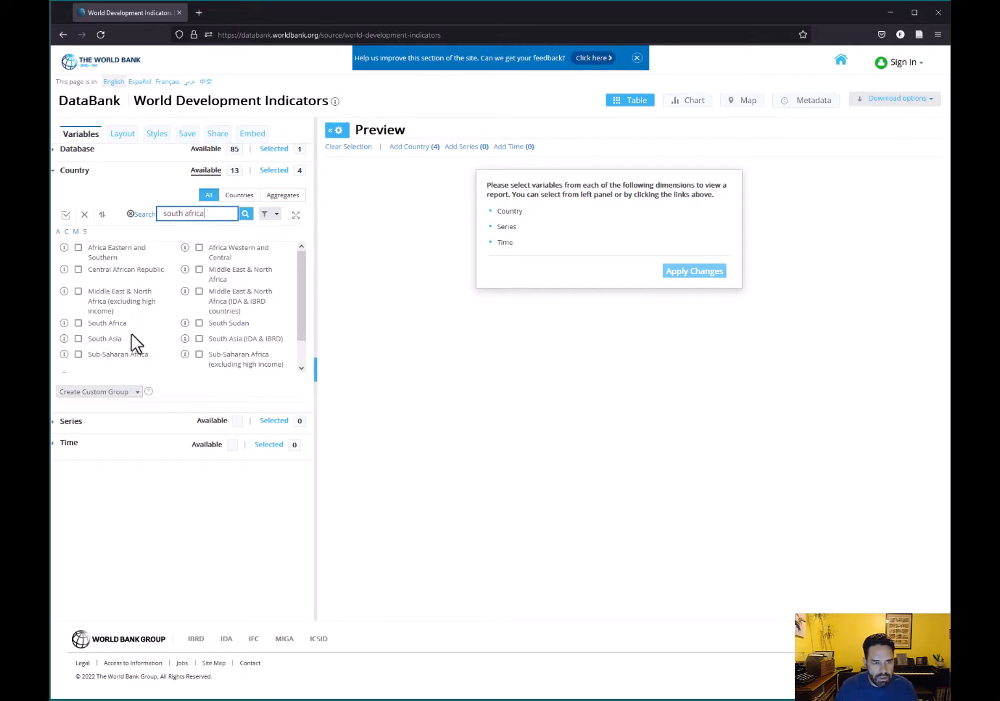
pyautogui.click(239, 197)
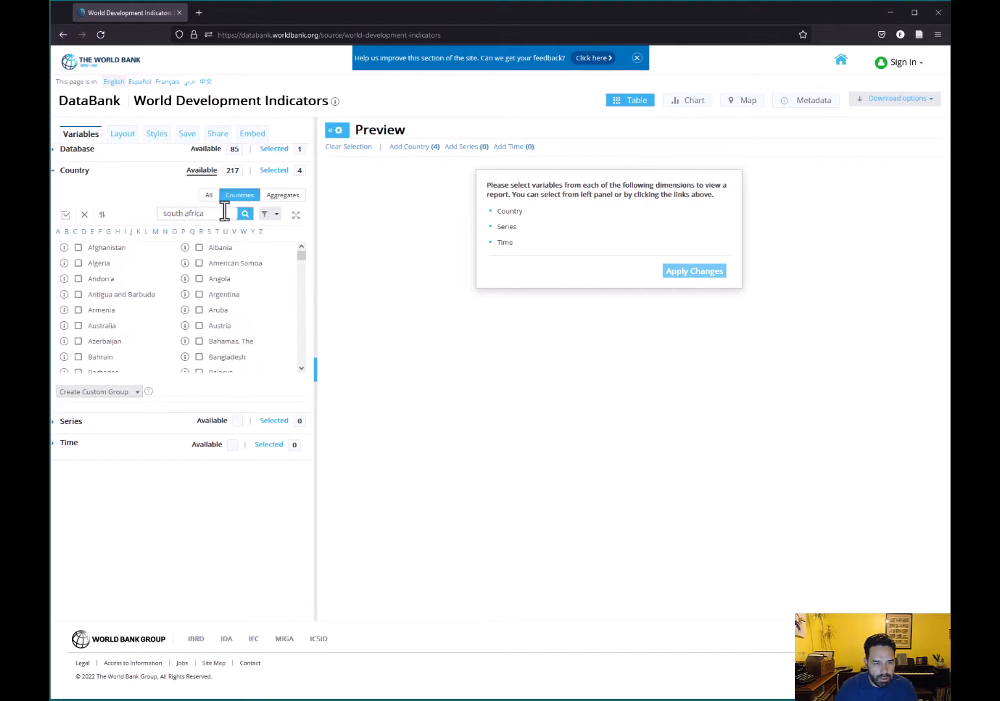
pyautogui.click(246, 215)
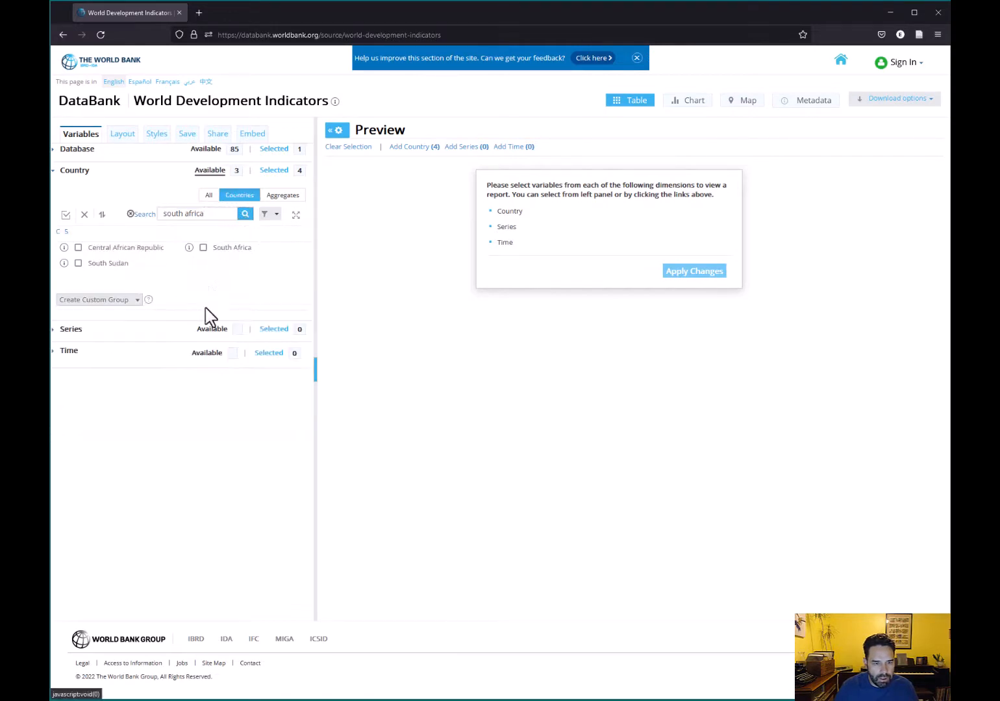
pyautogui.click(203, 248)
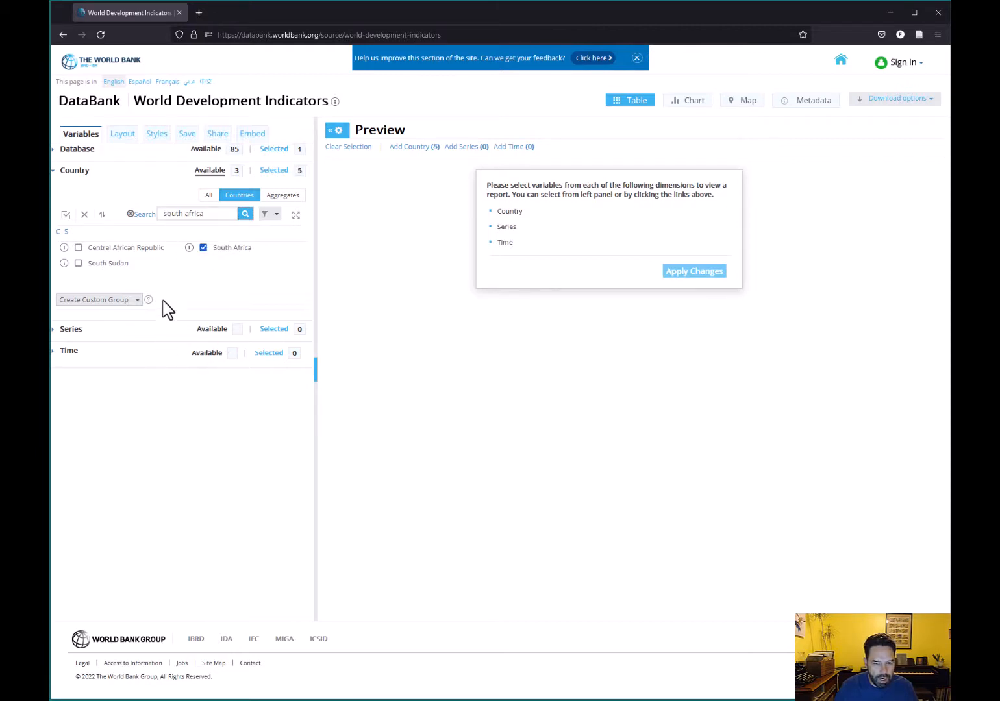
# Switch the country list to aggregates, search for "world" and add the World aggregate to the selection.
pyautogui.click(275, 196)
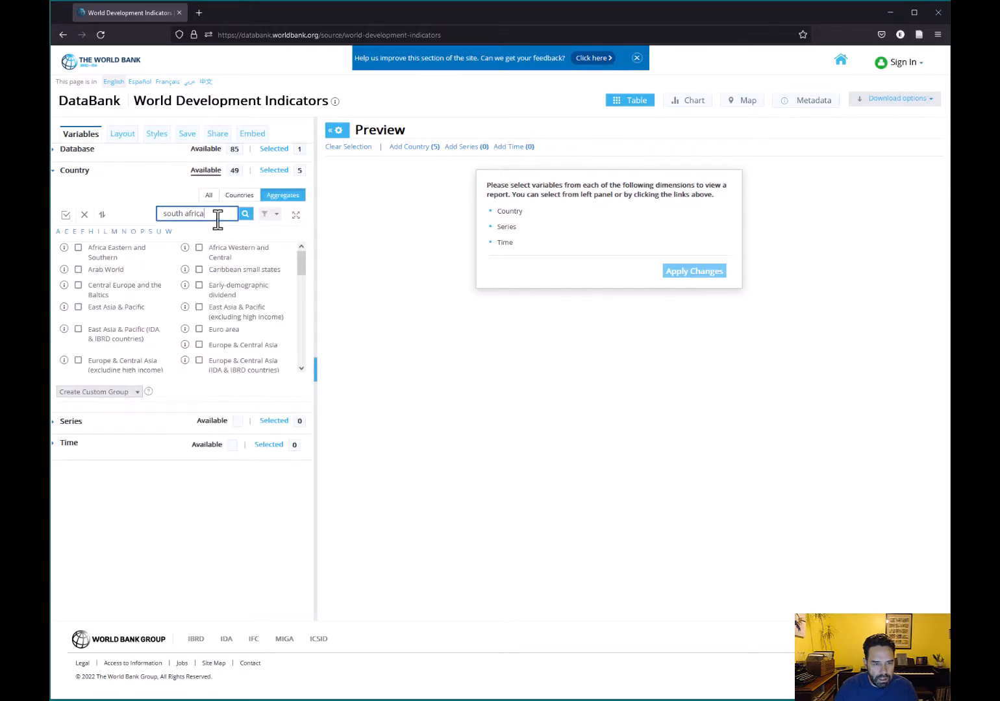
pyautogui.moveTo(218, 215); pyautogui.dragTo(118, 214)
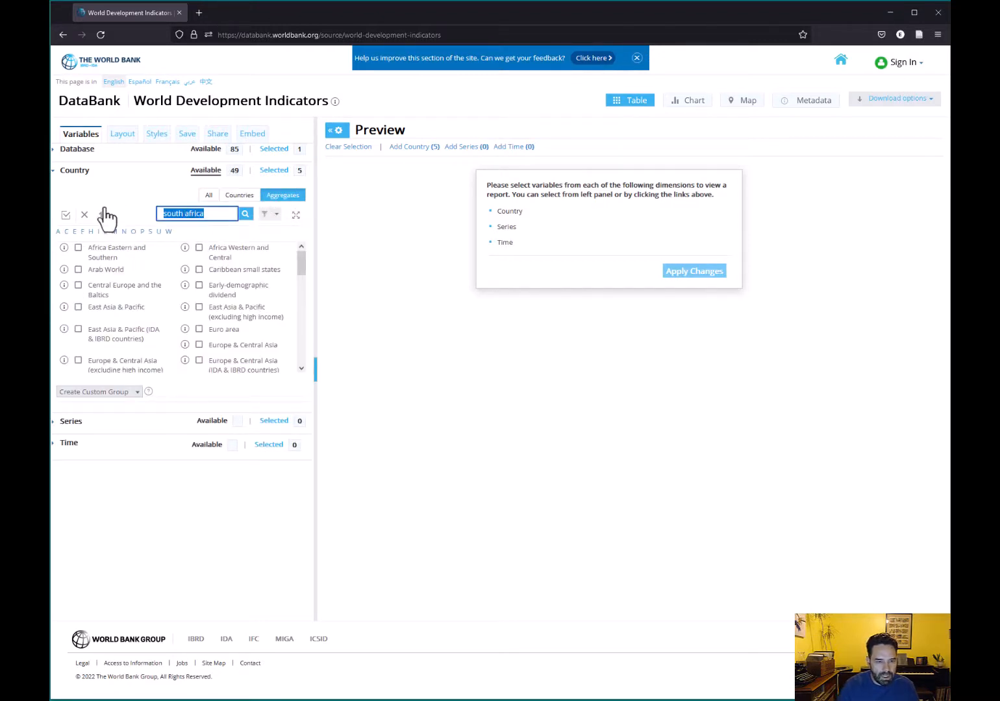
pyautogui.write('world')
pyautogui.press('Return')
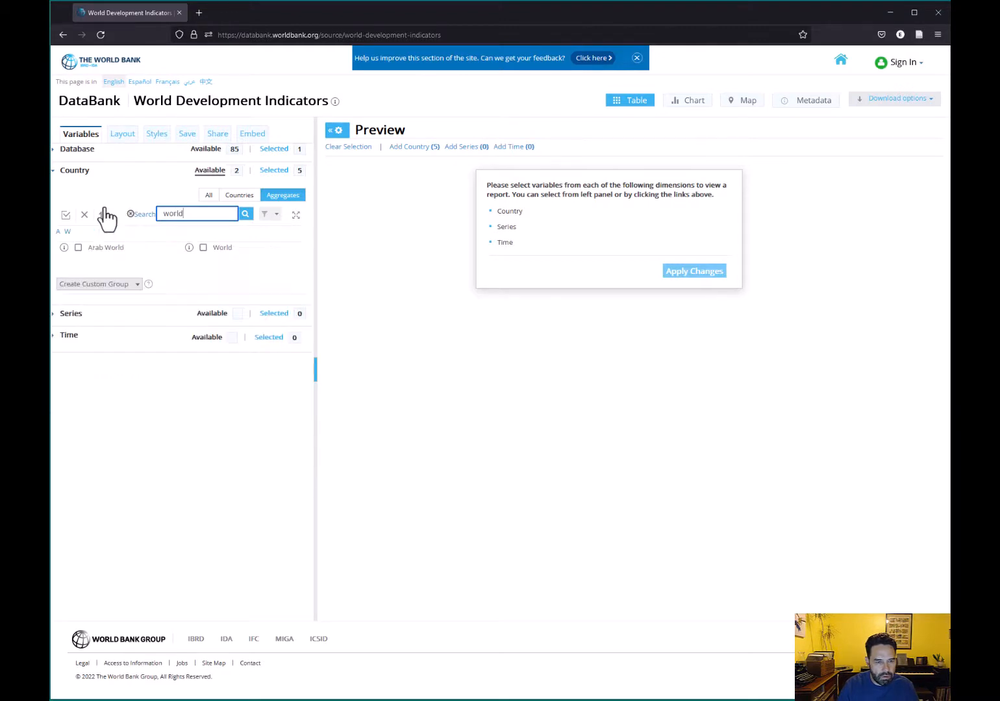
pyautogui.click(204, 248)
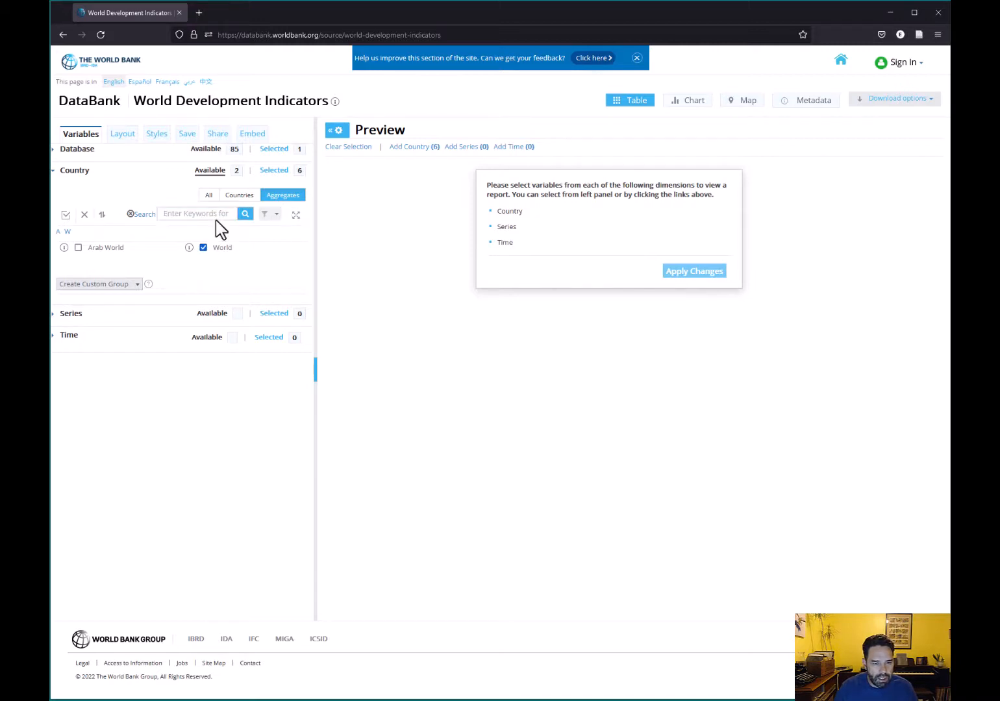
# Show all countries and aggregates without a keyword filter and review which entries in the list are selected.
pyautogui.click(208, 195)
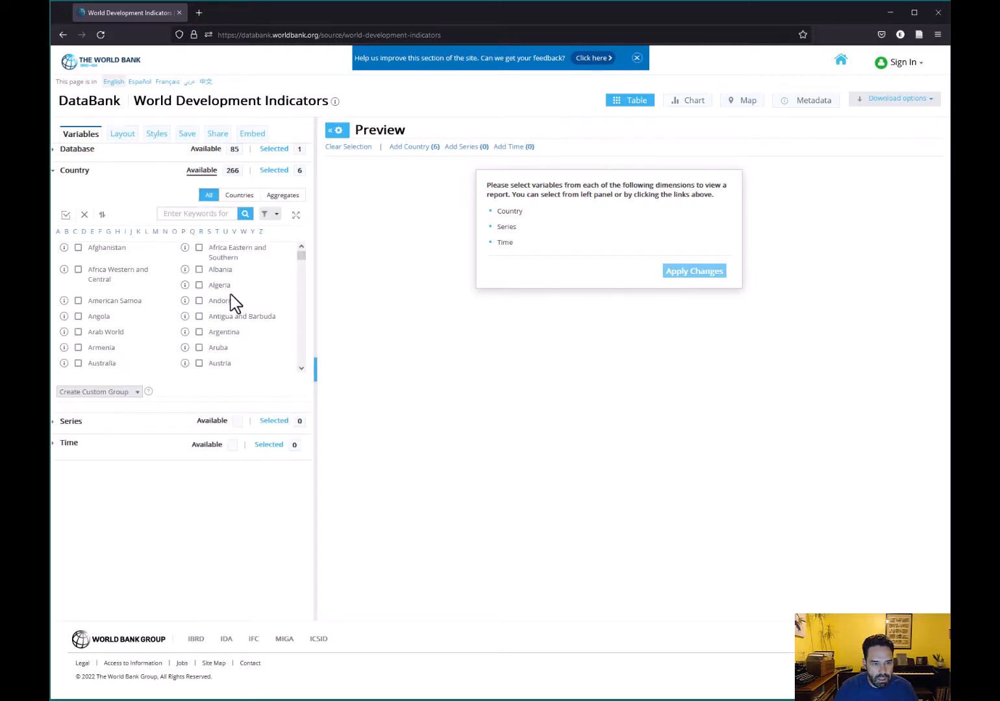
pyautogui.scroll(-5, 232, 297)
pyautogui.scroll(2, 159, 286)
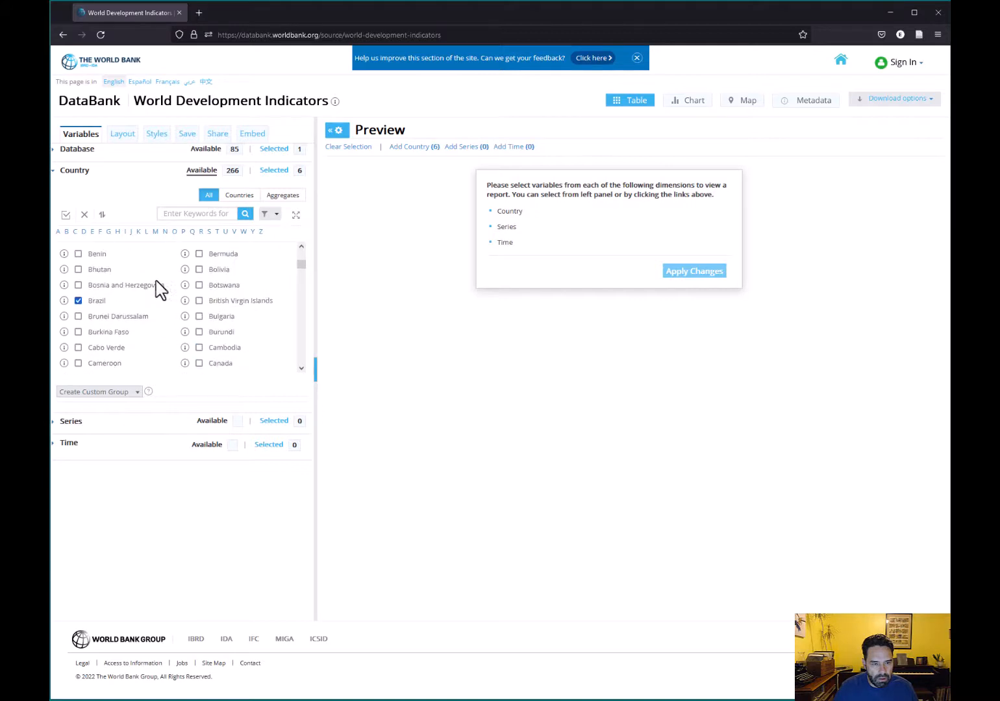
pyautogui.scroll(-5, 240, 289)
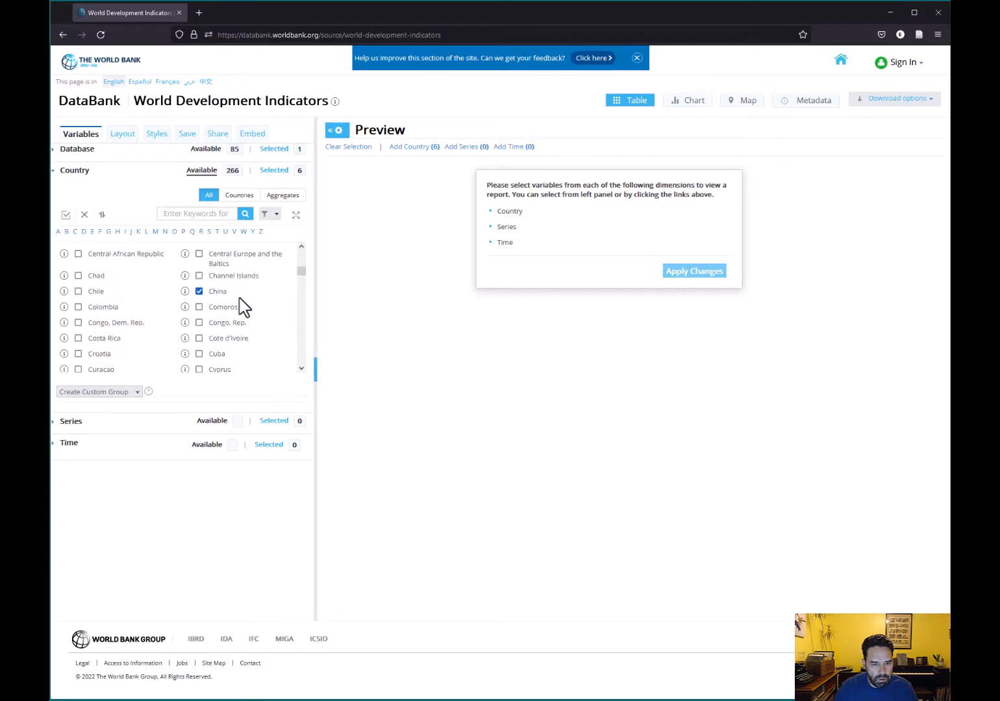
pyautogui.scroll(4, 168, 305)
pyautogui.scroll(-10, 201, 318)
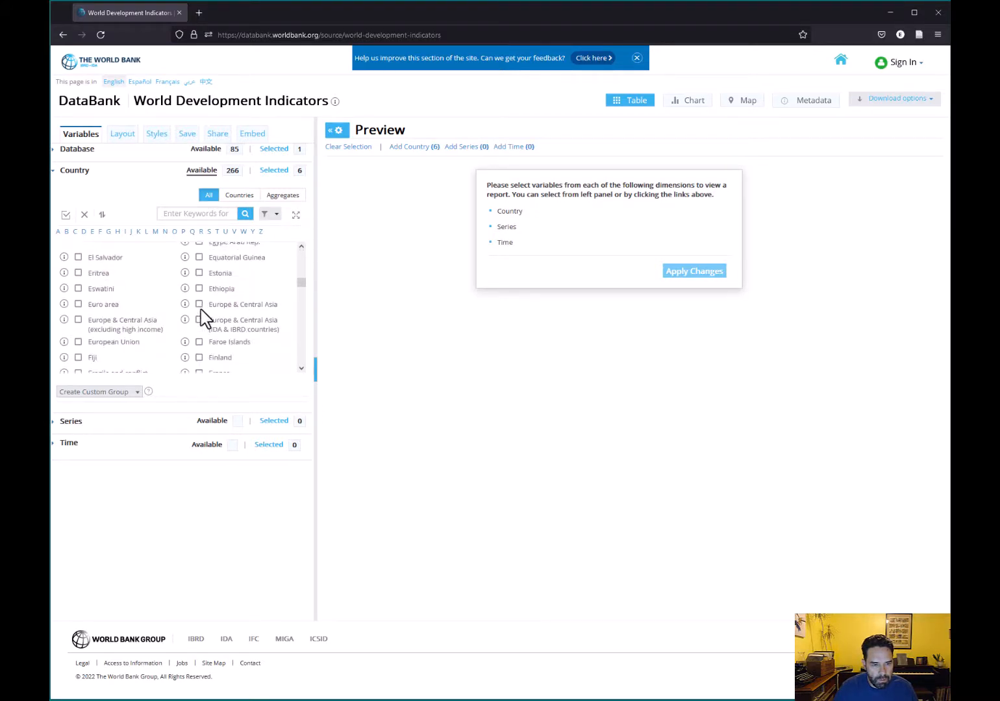
pyautogui.scroll(-5, 202, 318)
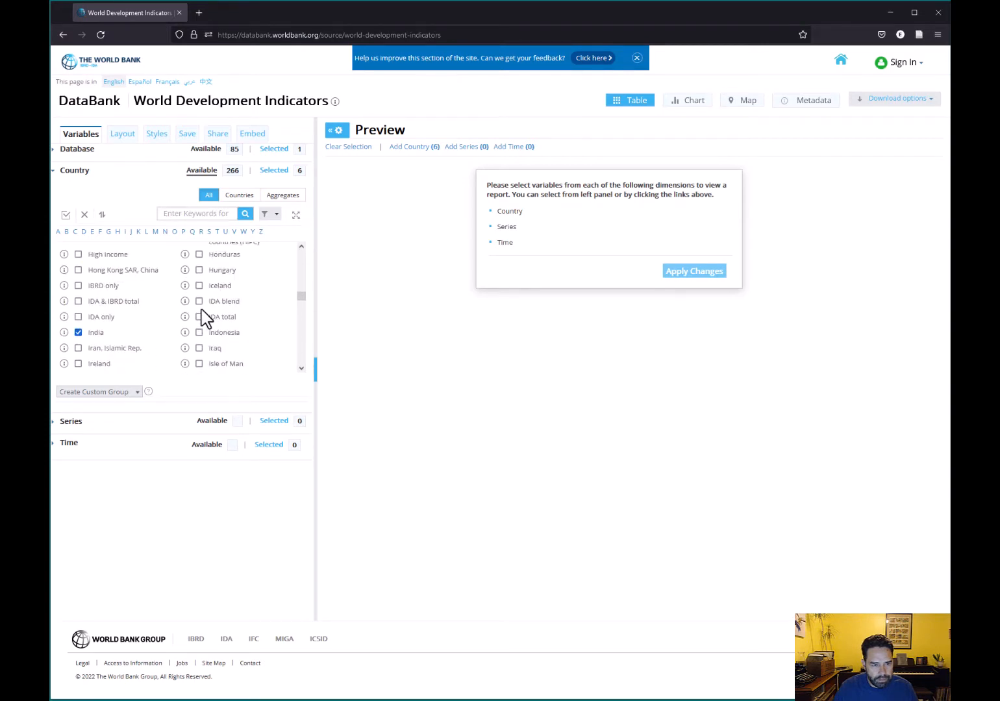
pyautogui.scroll(-8, 191, 321)
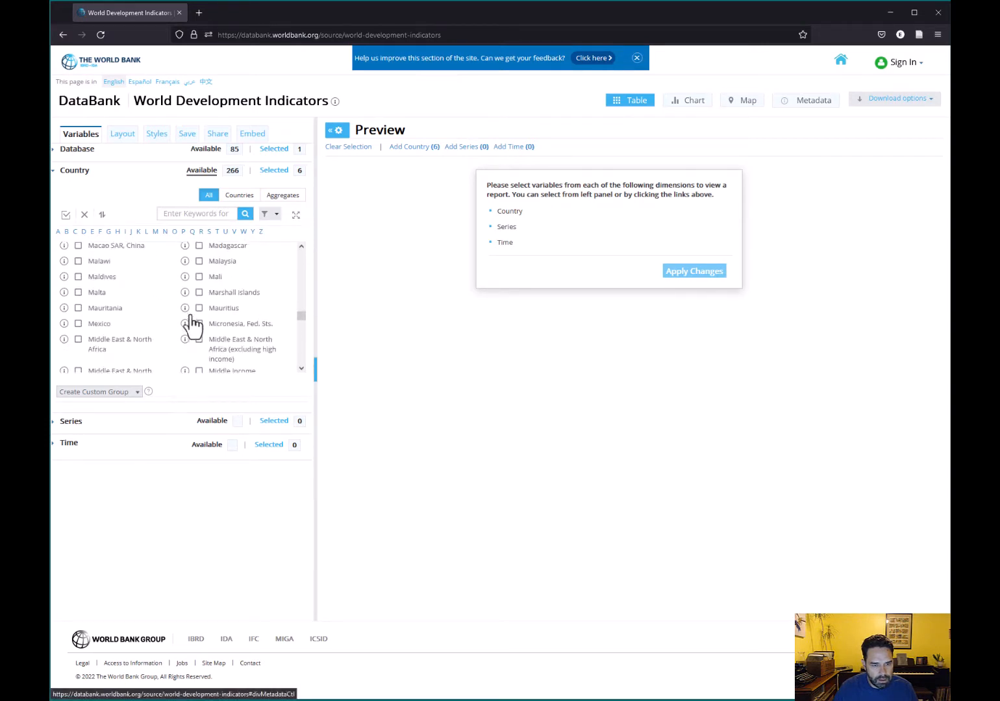
pyautogui.scroll(-10, 194, 324)
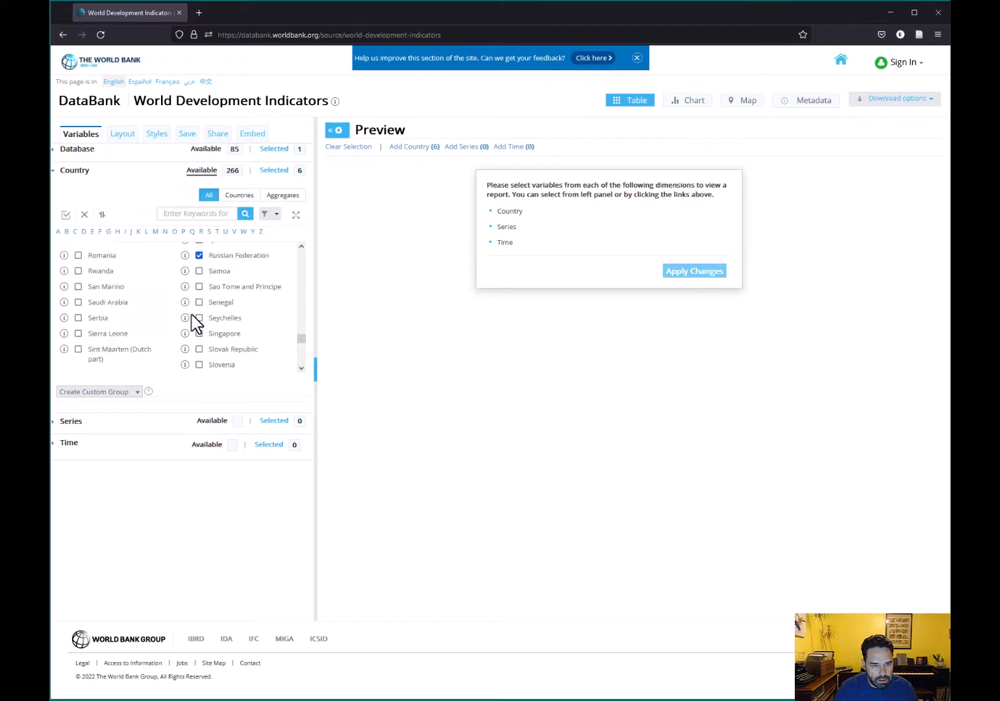
pyautogui.scroll(6, 197, 323)
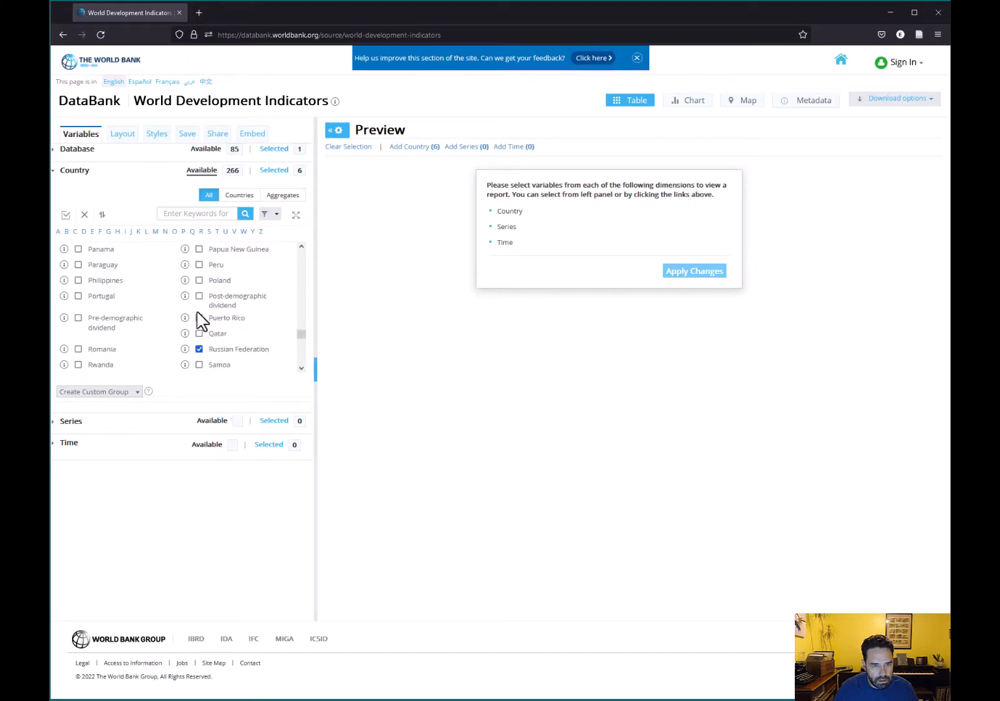
pyautogui.scroll(-10, 229, 341)
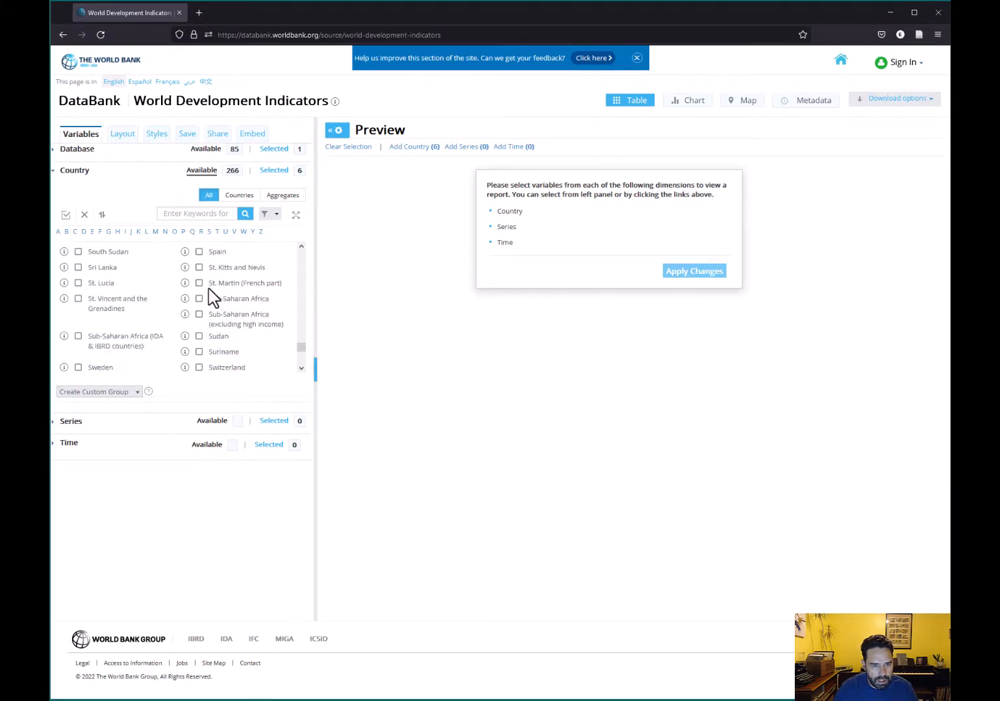
pyautogui.scroll(-3, 209, 303)
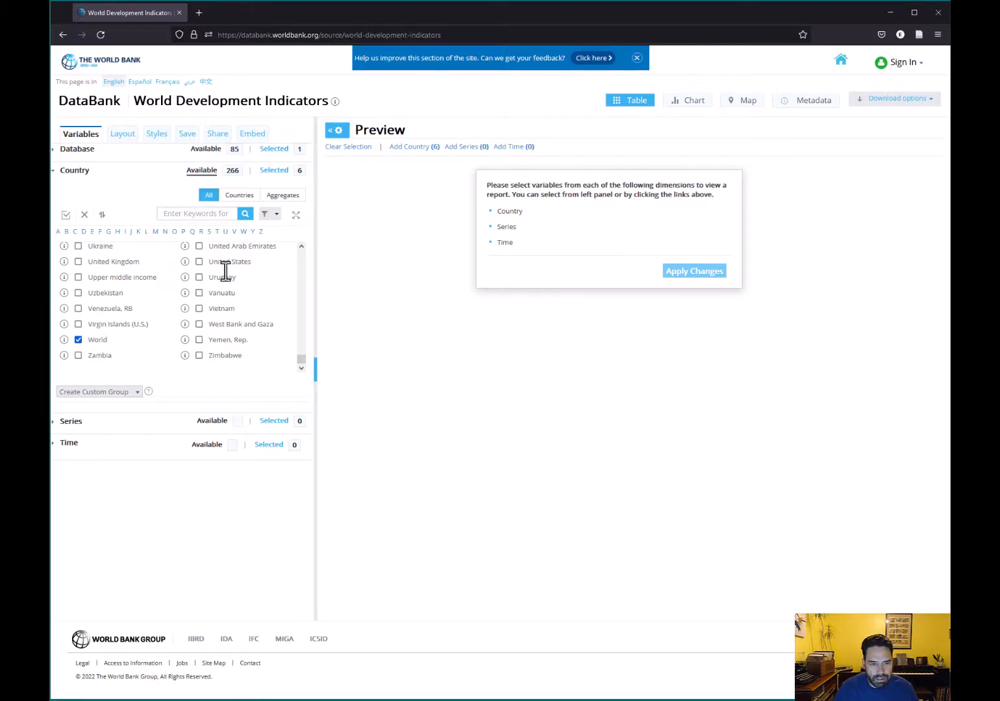
pyautogui.scroll(2, 221, 318)
pyautogui.scroll(4, 221, 318)
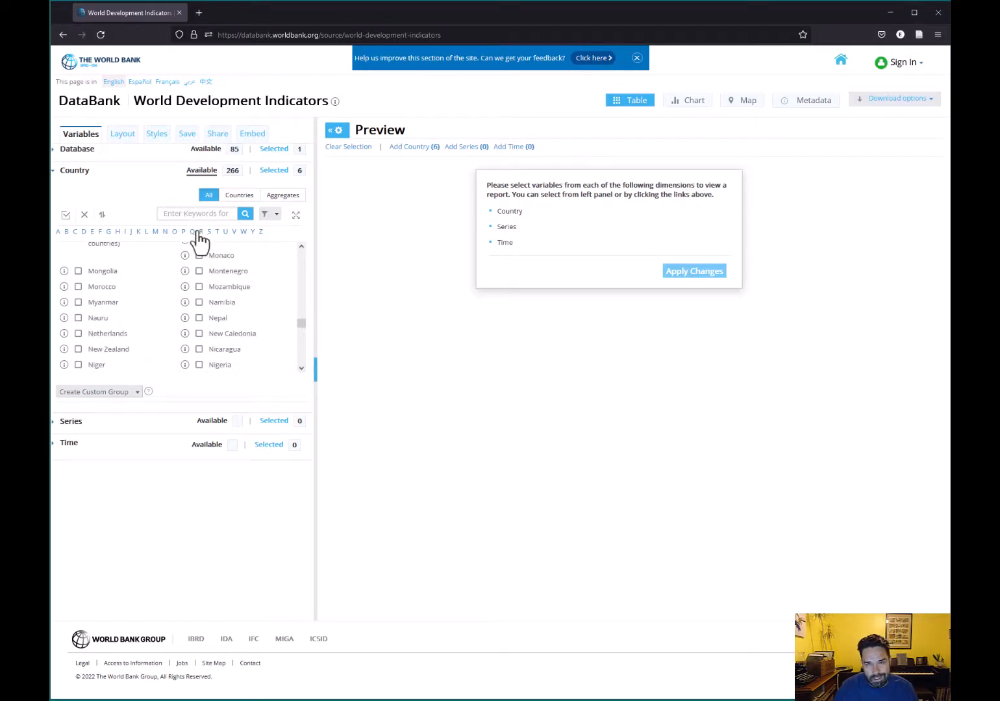
pyautogui.scroll(3, 186, 319)
pyautogui.scroll(8, 187, 320)
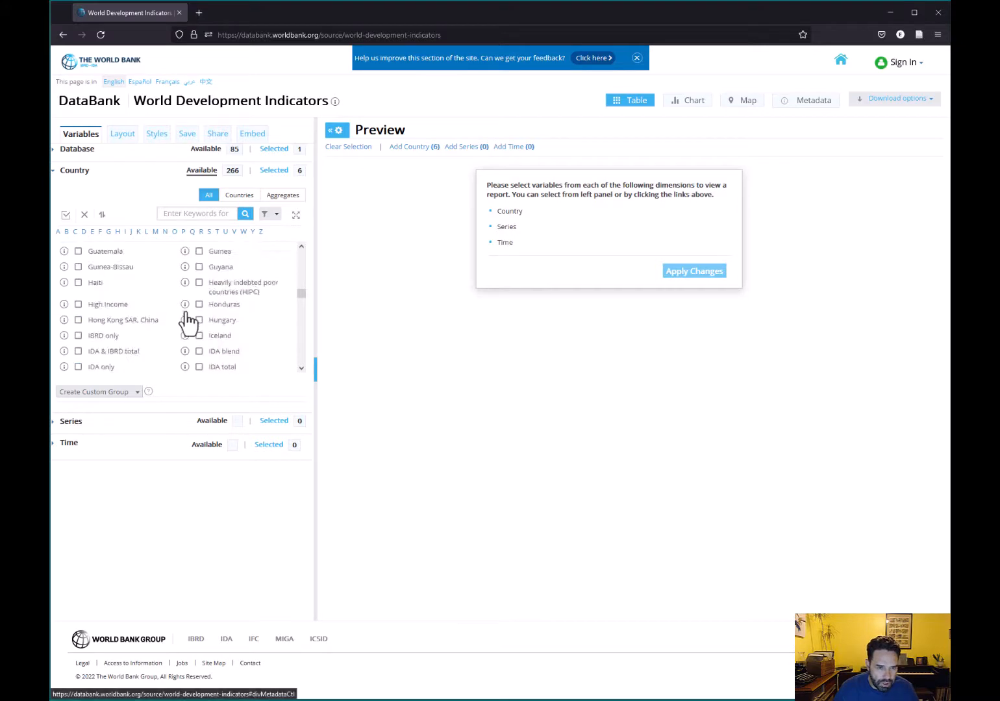
# Search the series for "labor force participation" and add the female rate for ages 15-64 (modeled ILO estimate) to the selection.
pyautogui.click(77, 171)
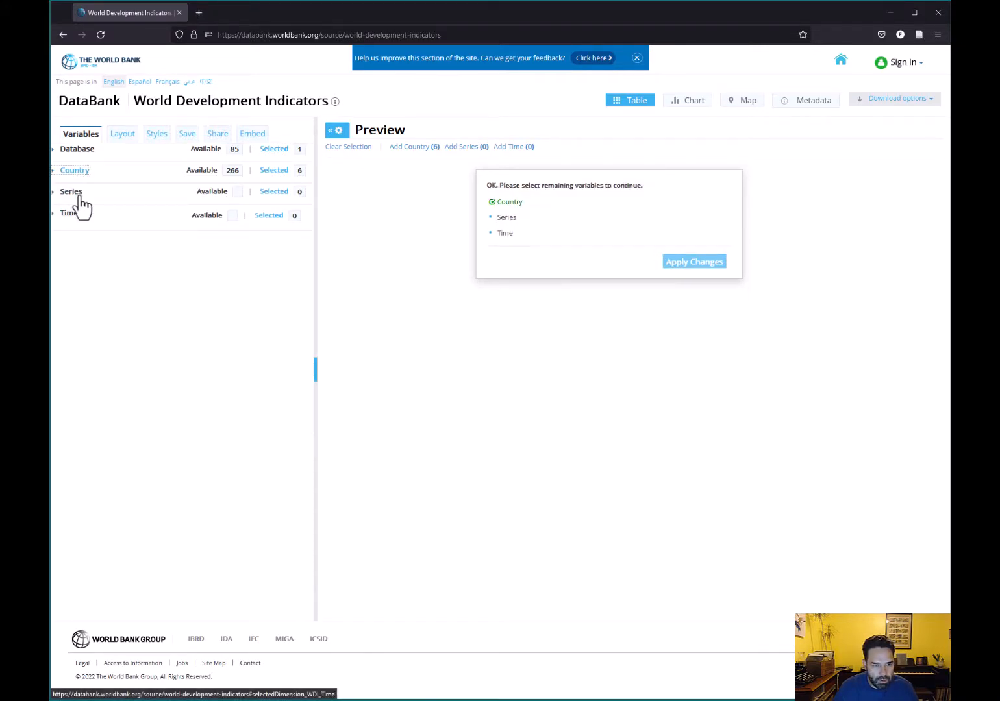
pyautogui.click(72, 193)
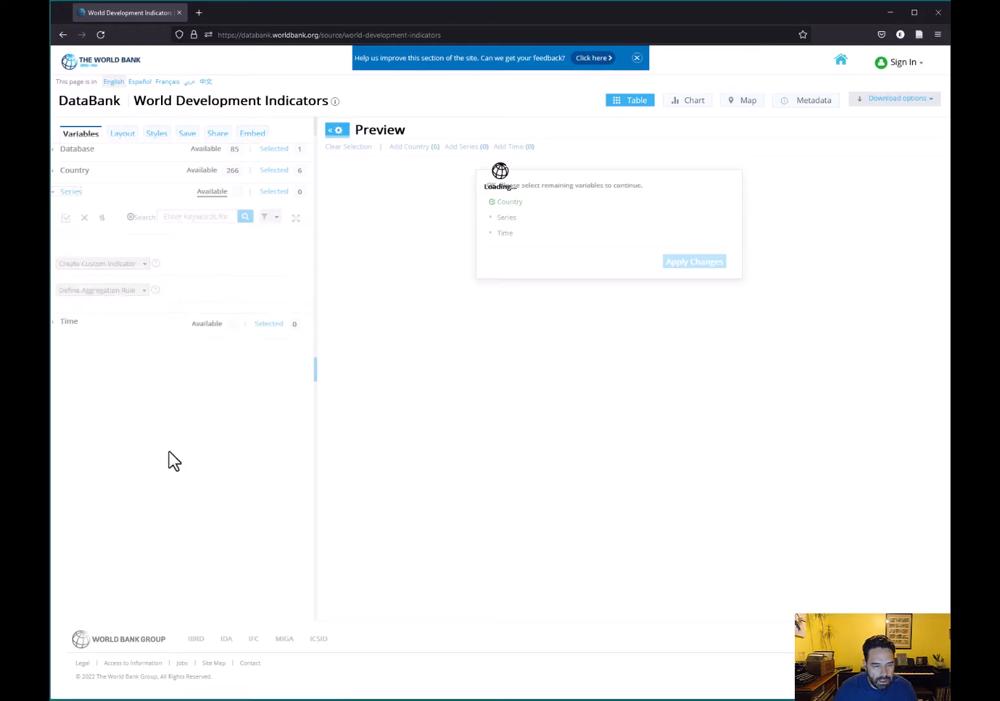
pyautogui.click(182, 217)
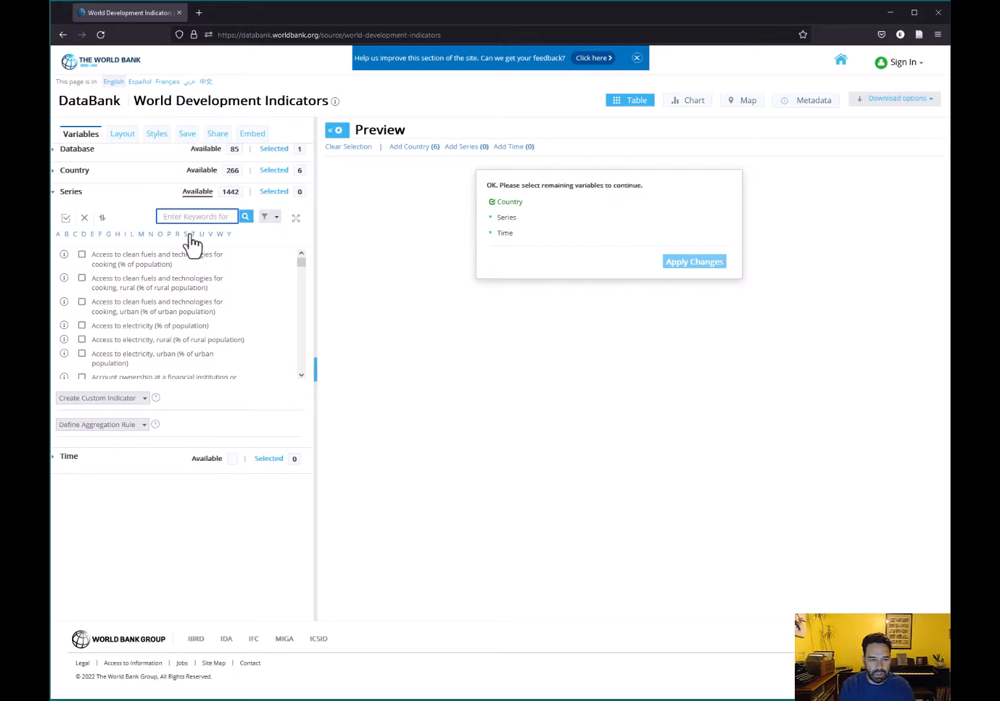
pyautogui.write('f')
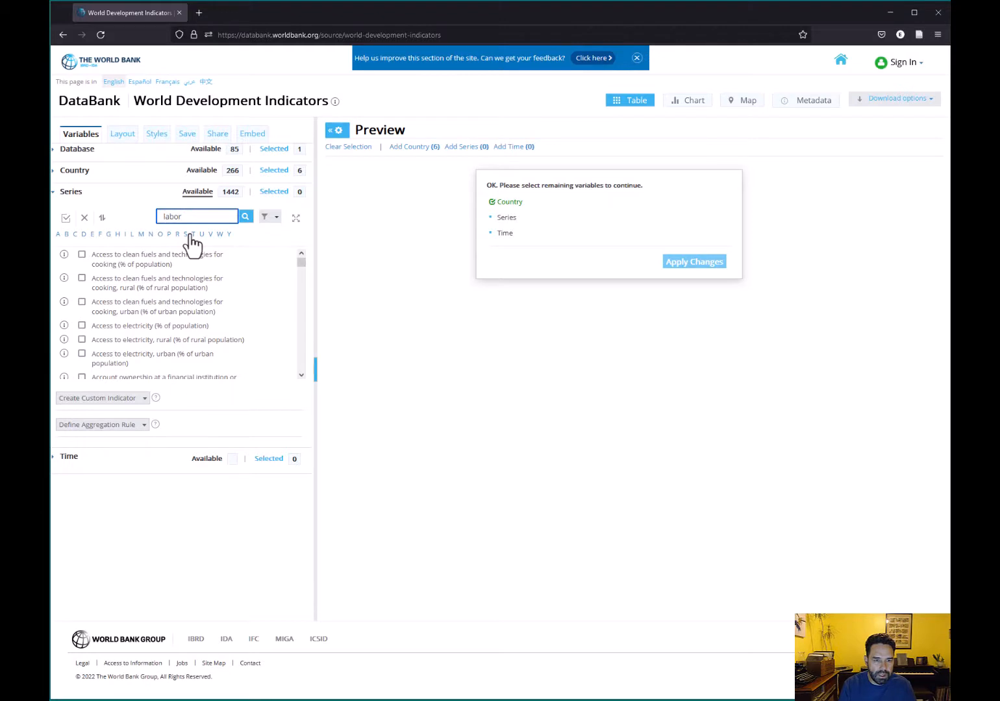
pyautogui.write('abor force participation')
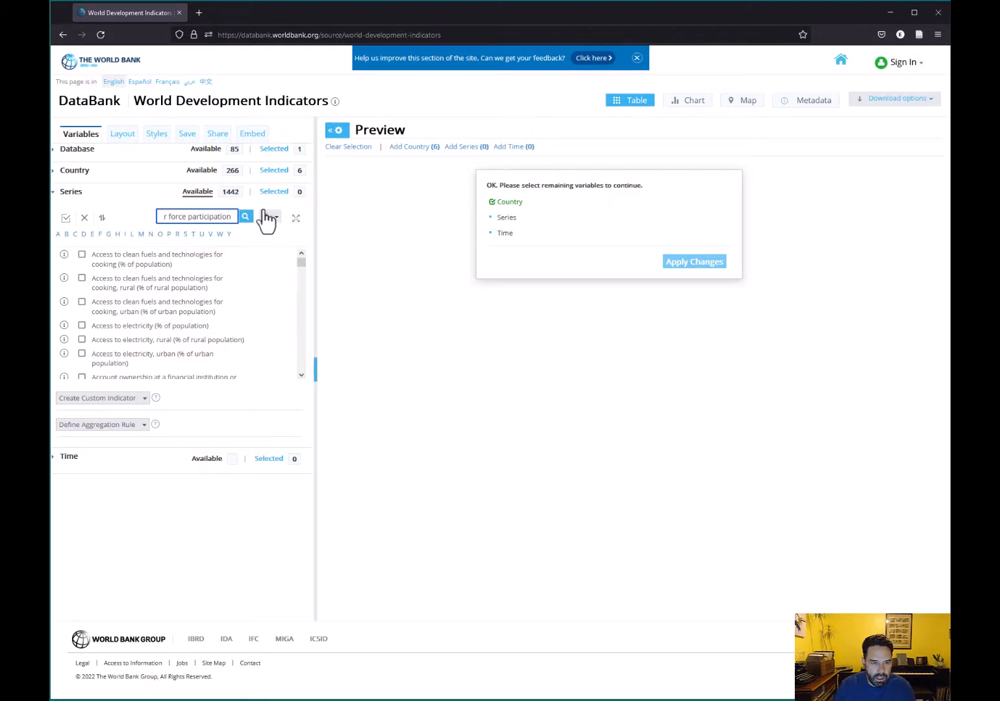
pyautogui.click(246, 218)
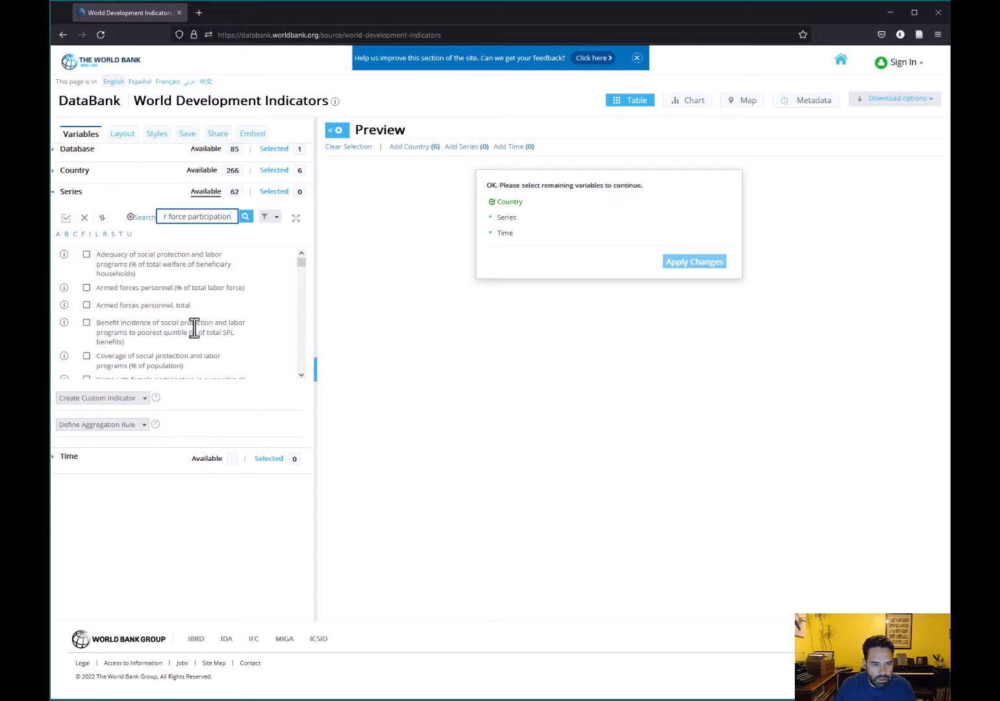
pyautogui.scroll(-8, 200, 334)
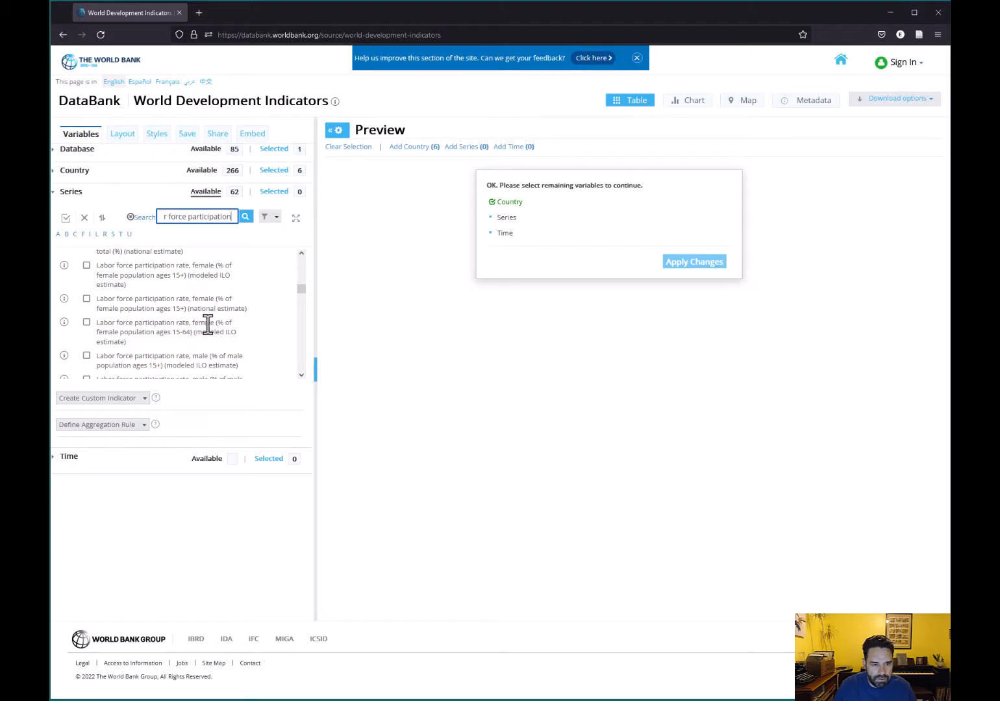
pyautogui.click(86, 322)
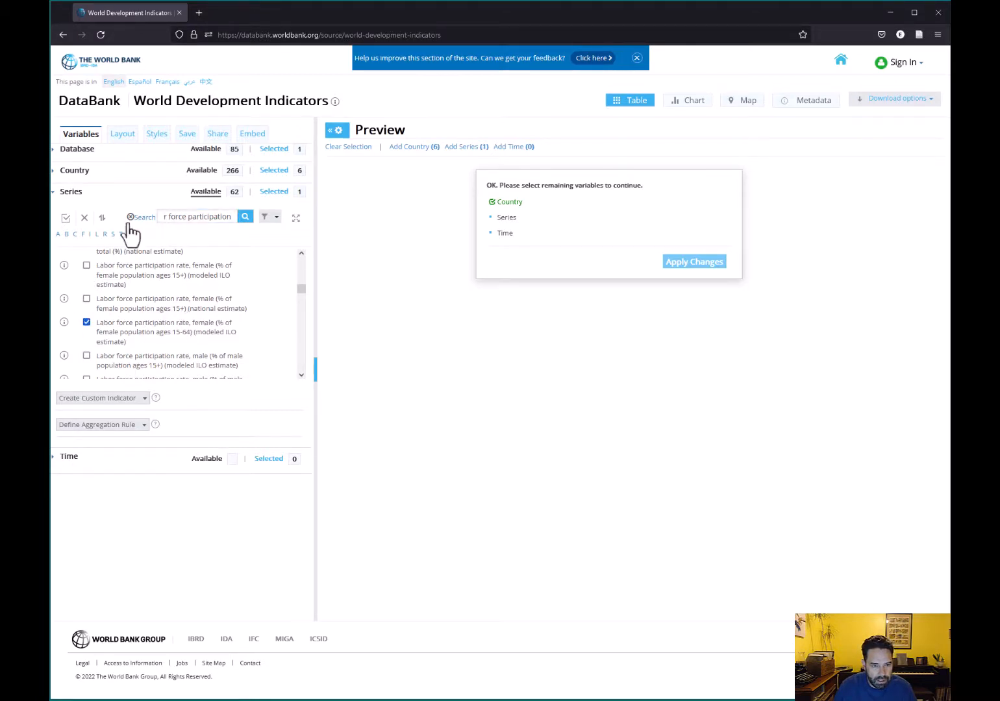
# Select 2021 as the report's time period and apply the changes to generate the table.
pyautogui.click(71, 195)
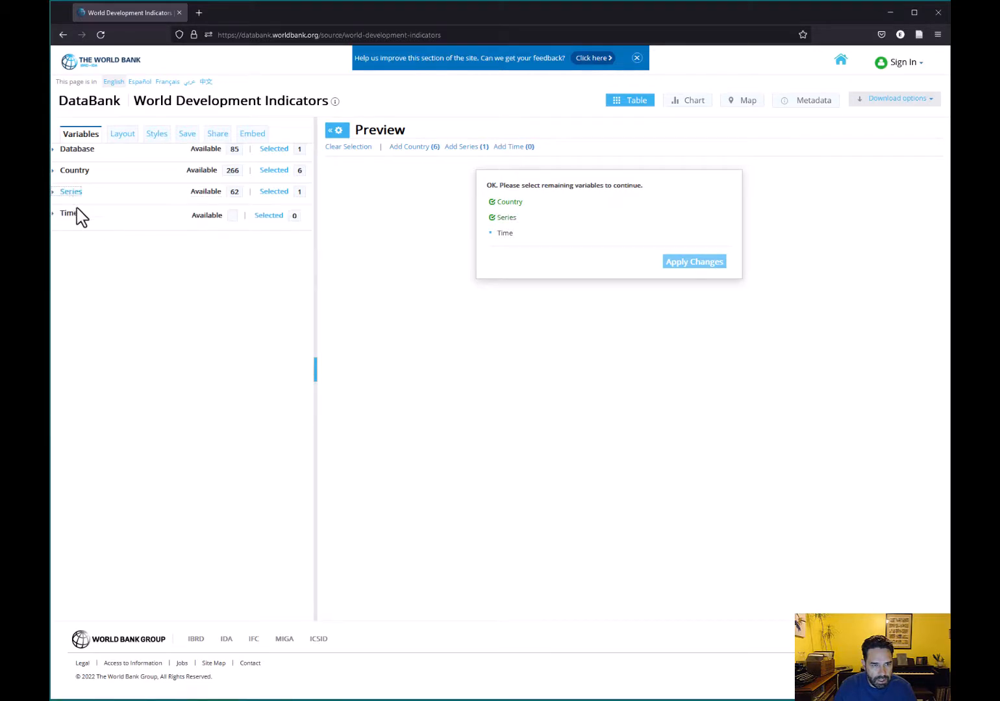
pyautogui.click(68, 215)
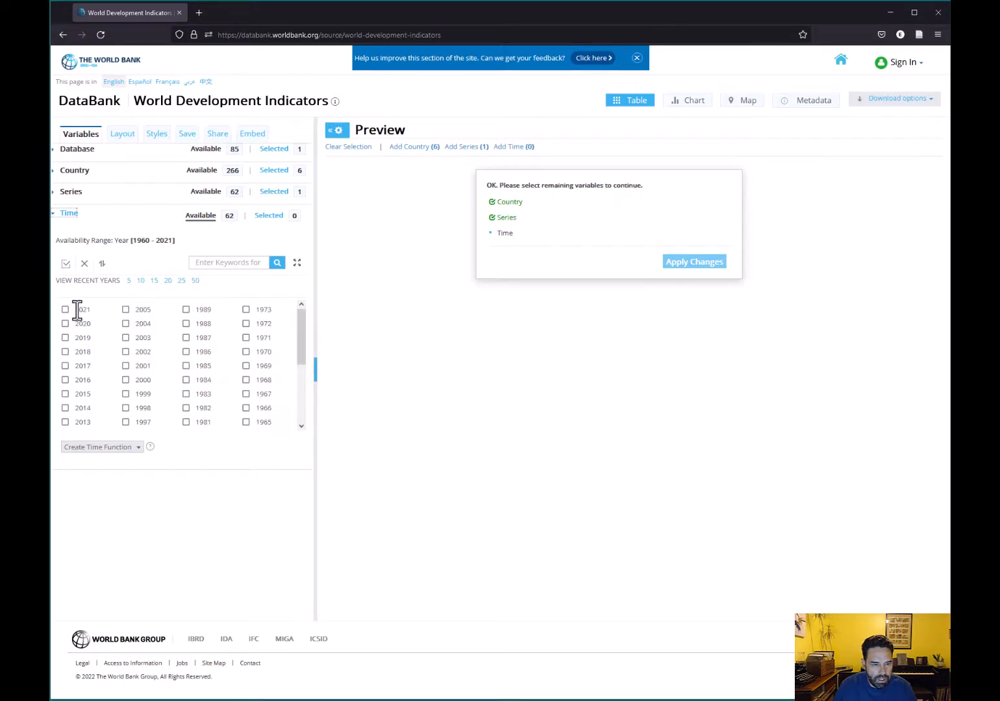
pyautogui.click(66, 310)
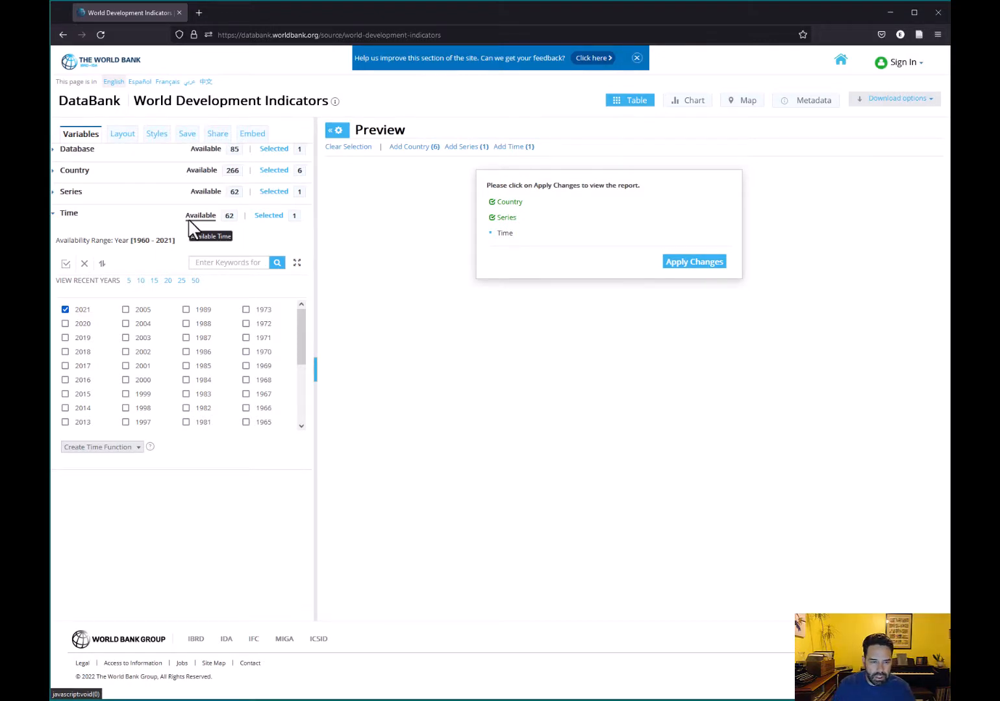
pyautogui.click(692, 263)
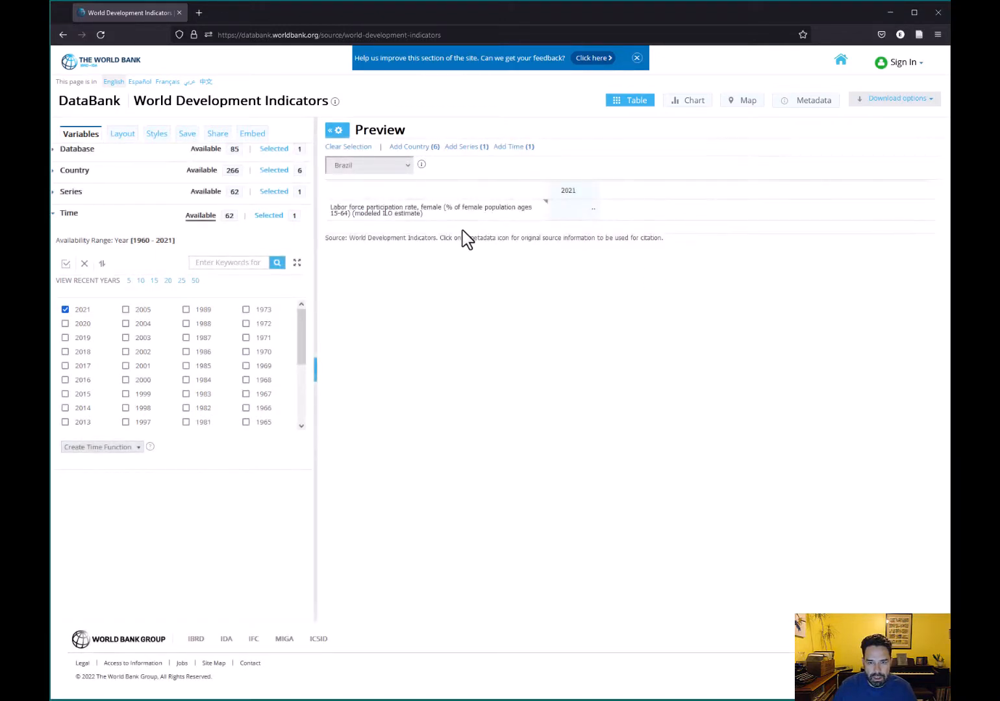
# Look through the 2021 report preview for China, India and the Russian Federation to check whether data is available.
pyautogui.click(407, 167)
pyautogui.click(408, 170)
pyautogui.click(408, 170)
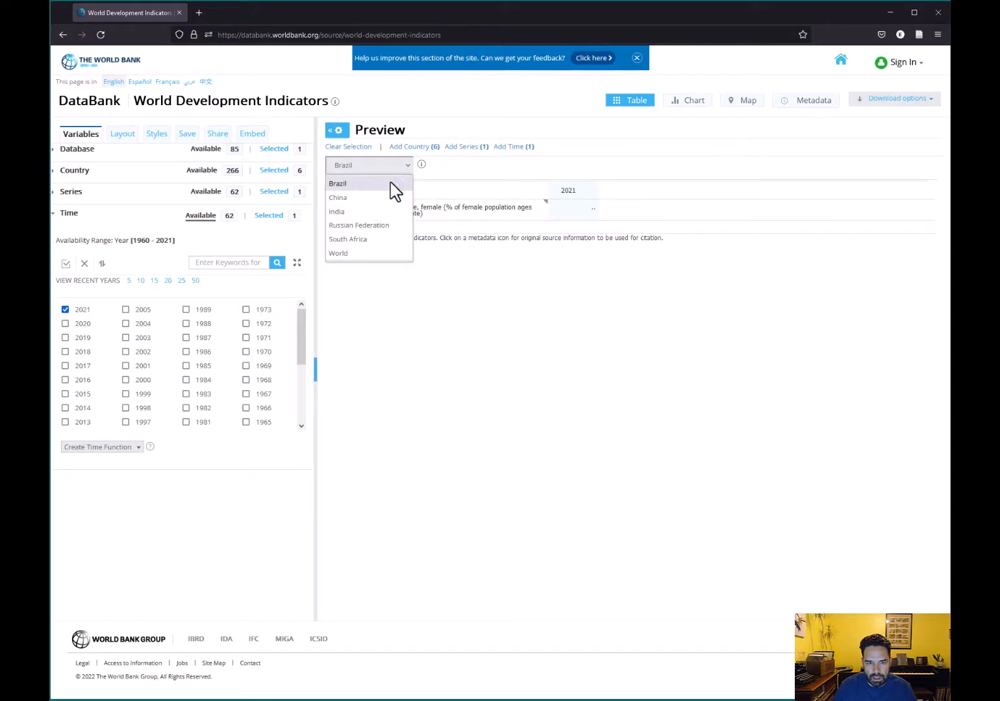
pyautogui.click(385, 199)
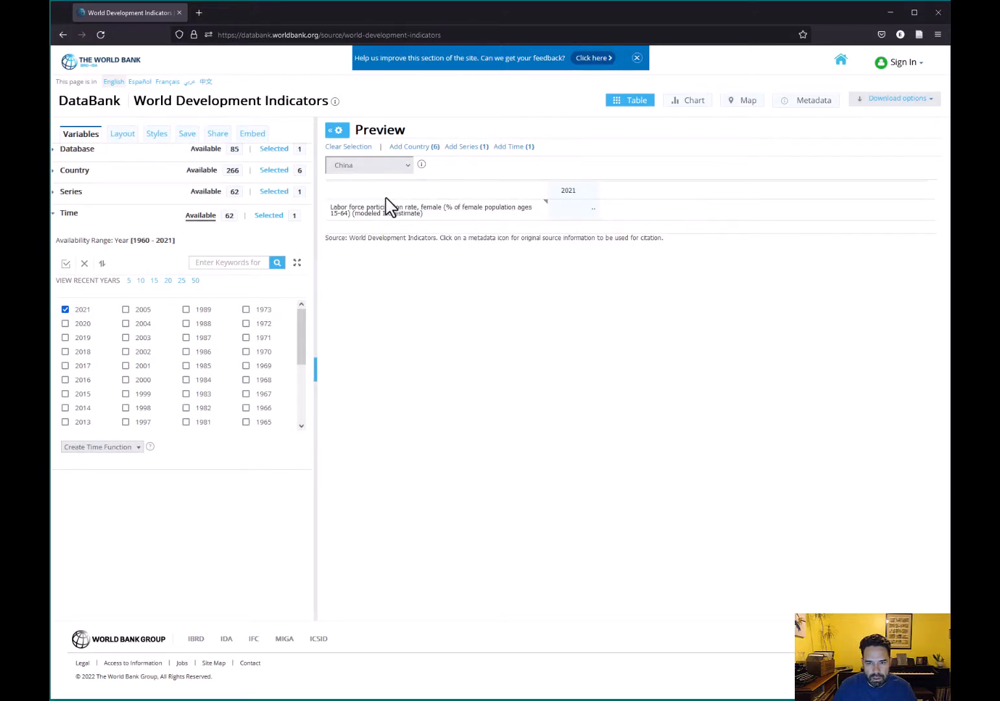
pyautogui.click(409, 167)
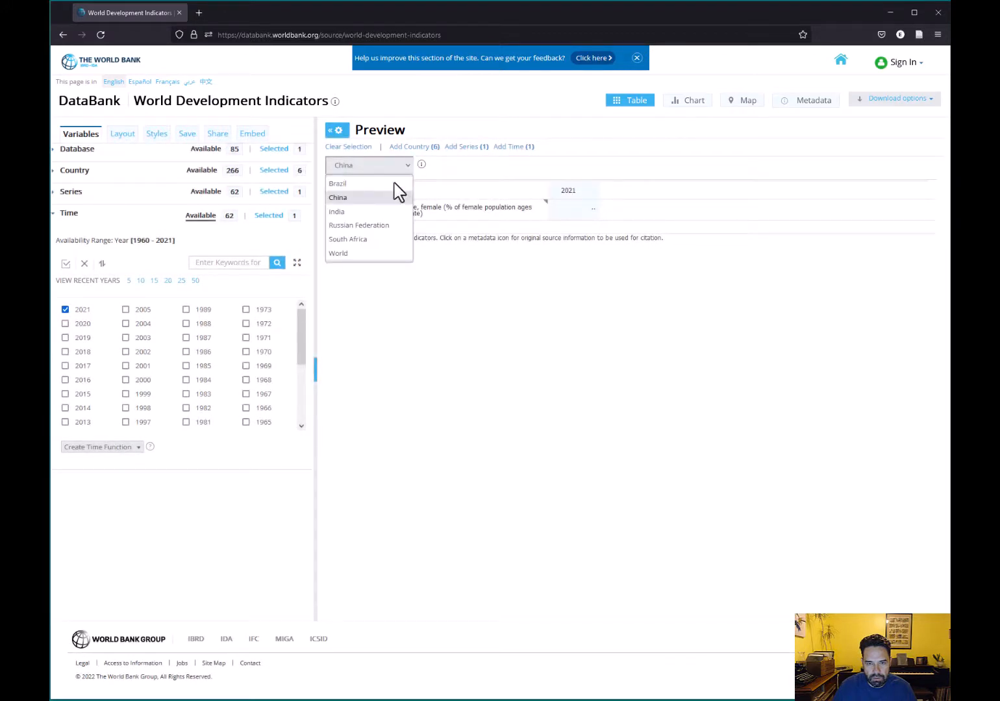
pyautogui.click(376, 213)
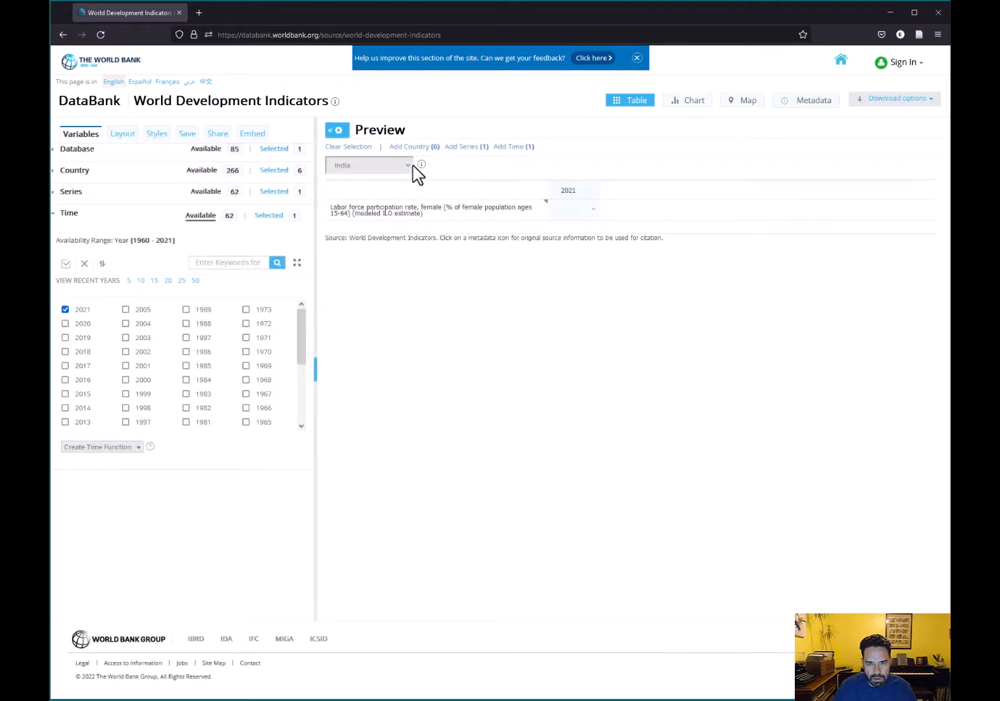
pyautogui.click(409, 169)
pyautogui.click(369, 226)
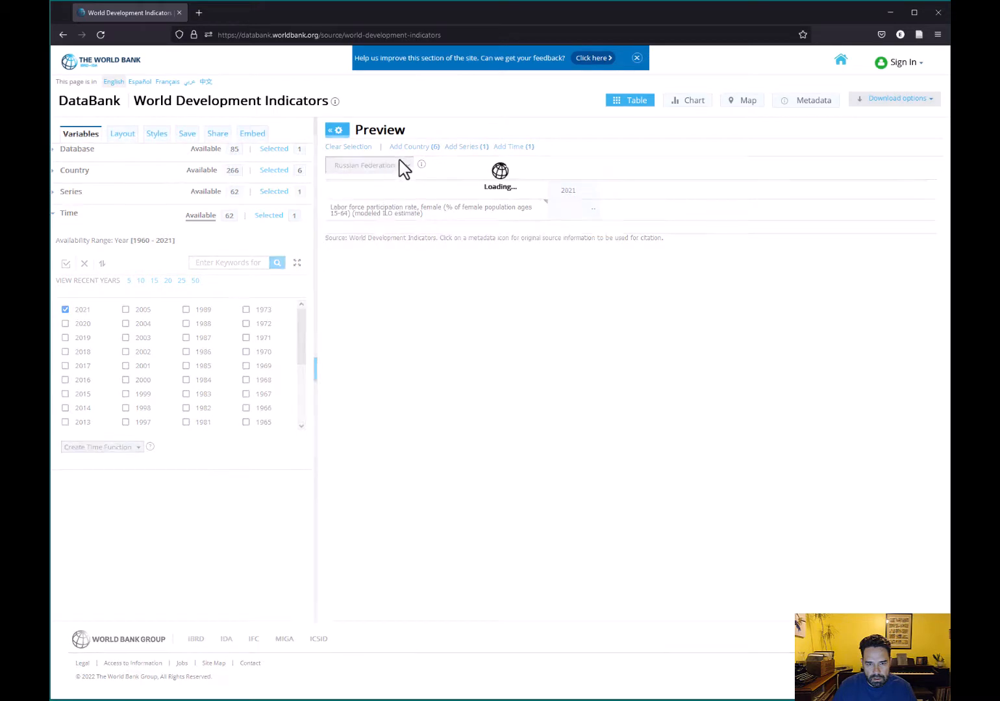
# Replace 2021 with 2019 as the report's time period and apply the changes.
pyautogui.click(65, 309)
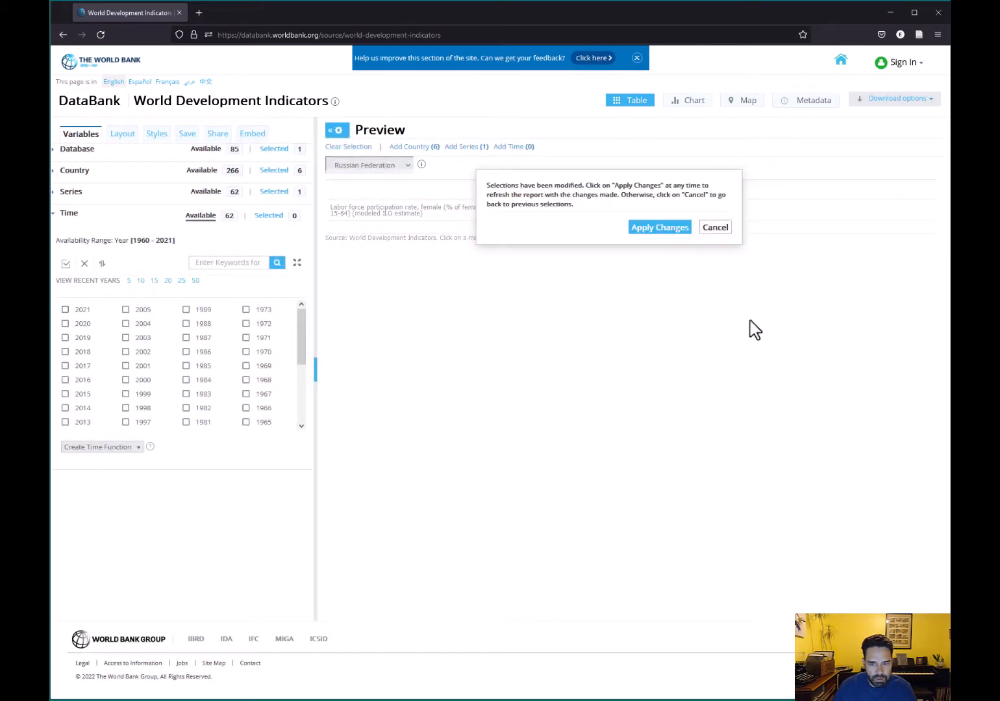
pyautogui.click(678, 227)
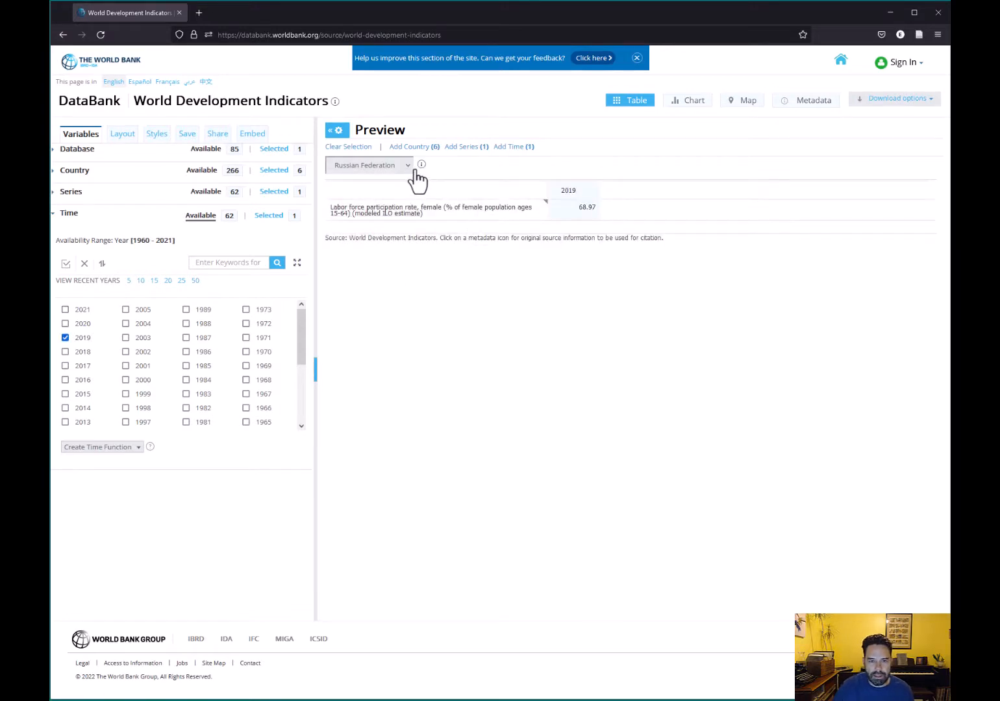
pyautogui.click(421, 165)
pyautogui.click(825, 203)
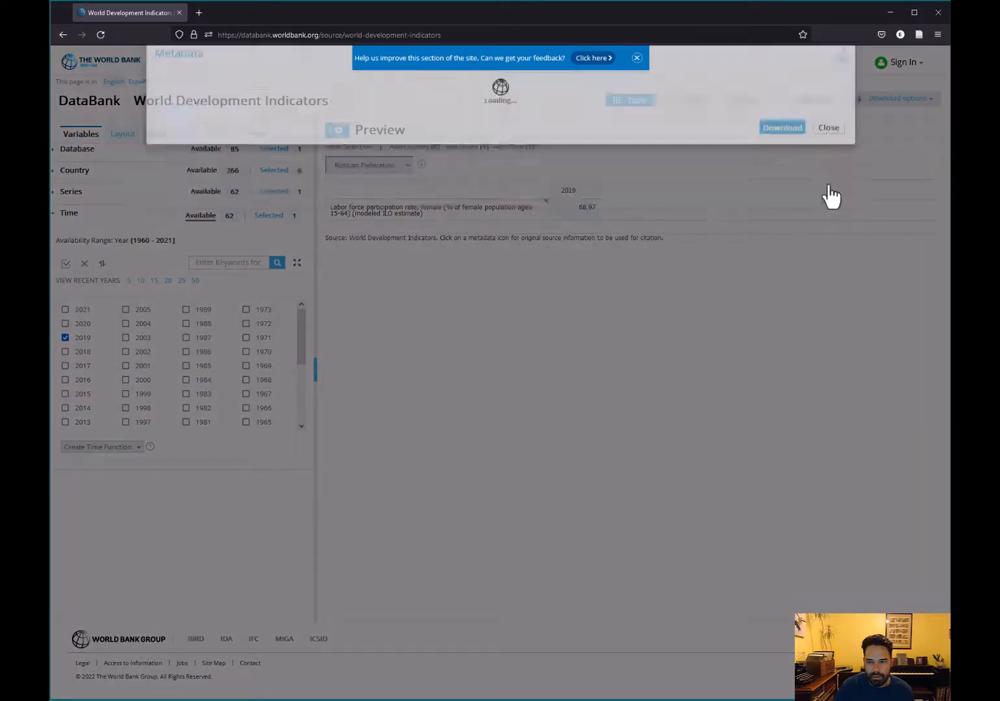
# Review the 2019 female labor force participation rate for Brazil, China, India, the Russian Federation, South Africa and the World in the preview.
pyautogui.click(406, 166)
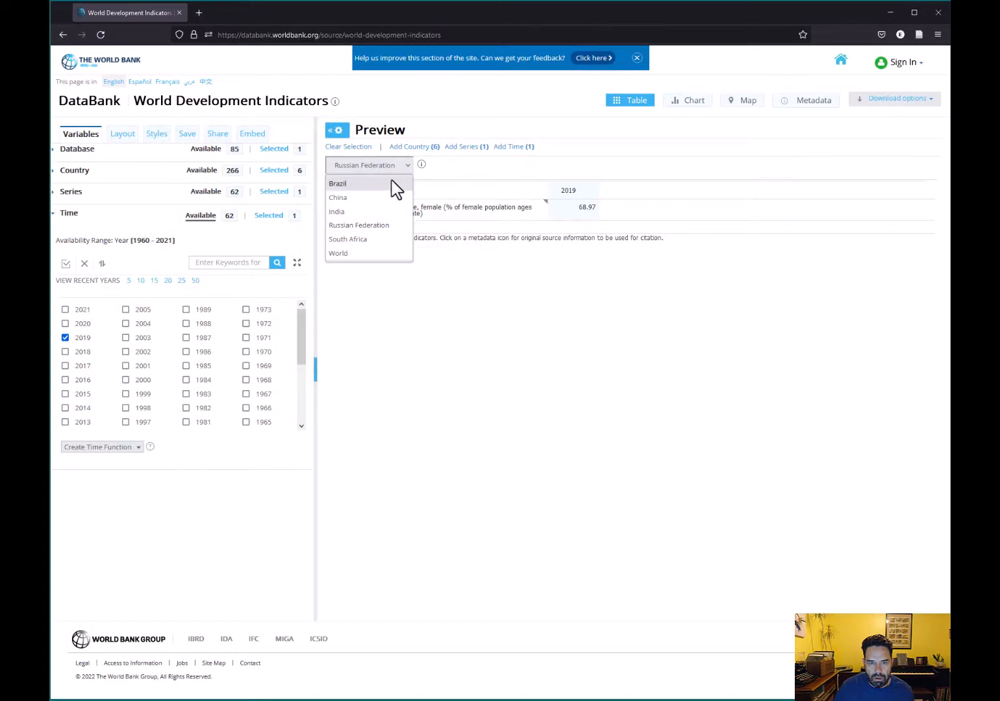
pyautogui.click(393, 184)
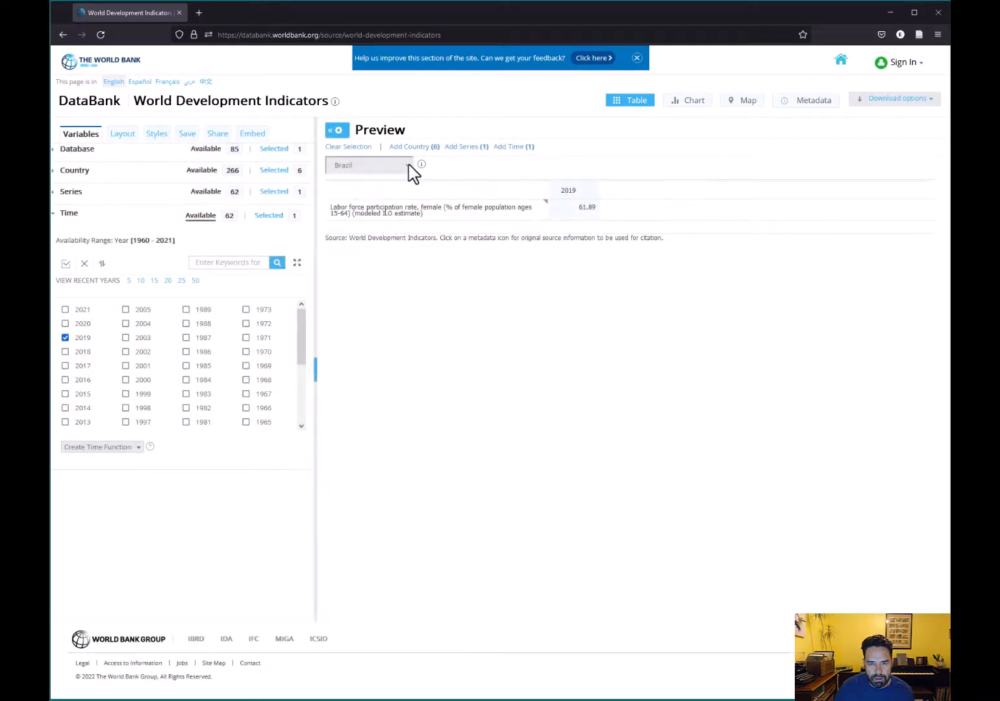
pyautogui.click(409, 169)
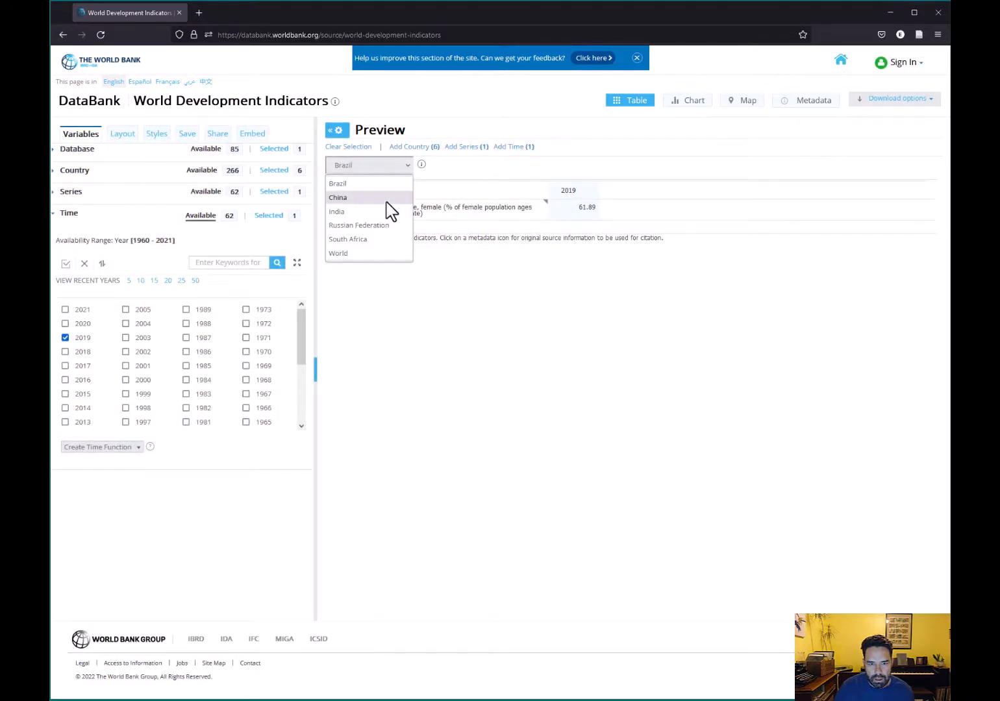
pyautogui.click(387, 198)
pyautogui.click(409, 168)
pyautogui.click(392, 198)
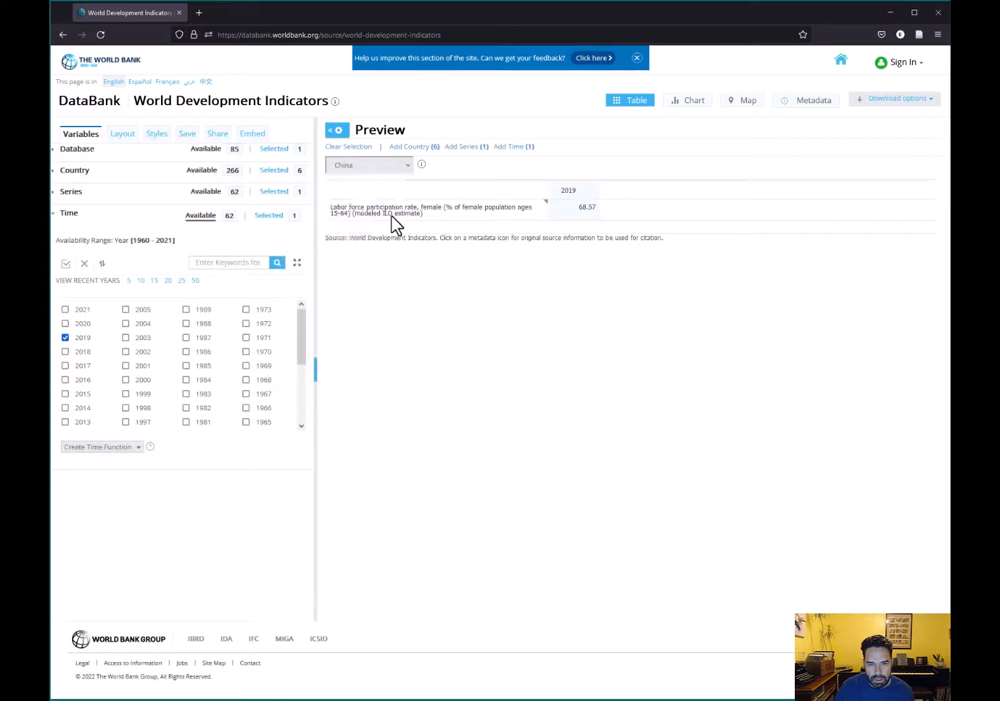
pyautogui.click(409, 167)
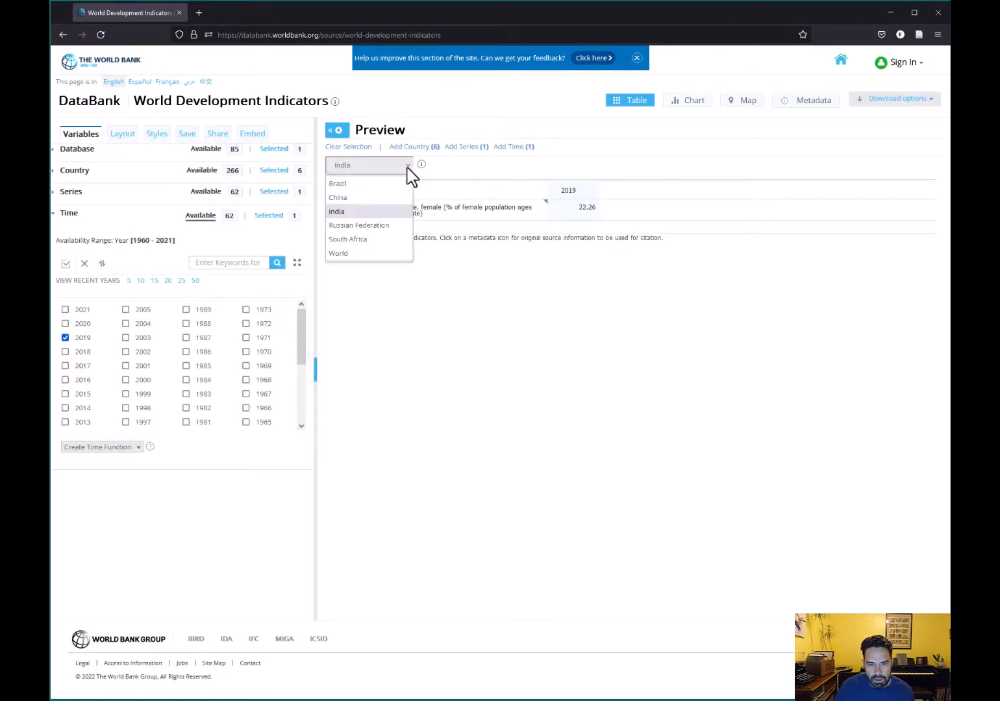
pyautogui.click(387, 224)
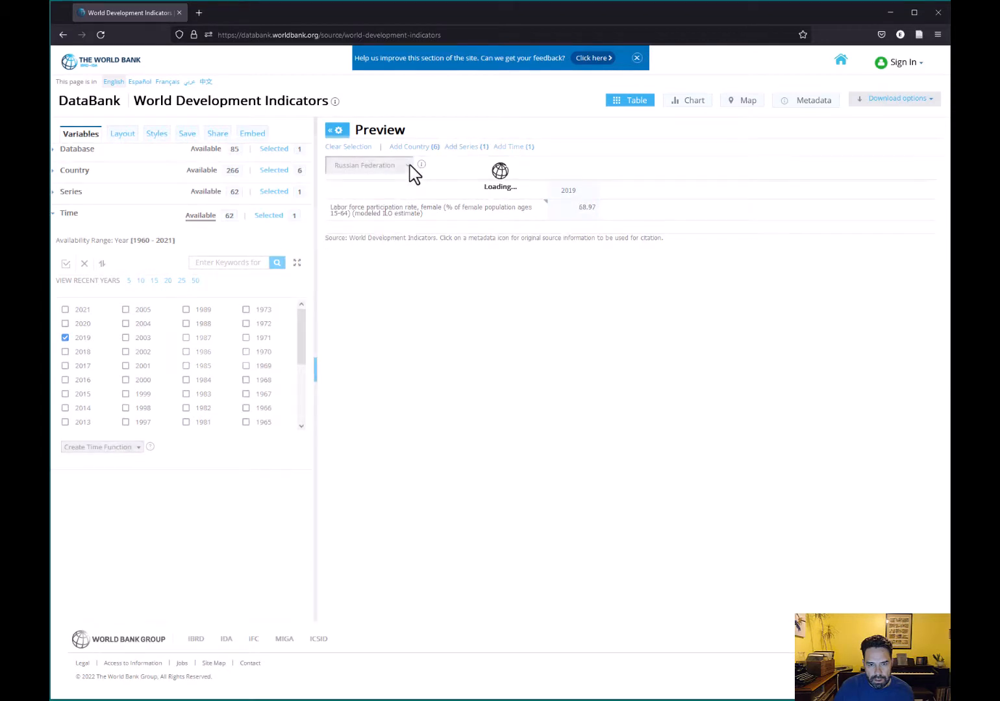
pyautogui.click(410, 170)
pyautogui.click(387, 239)
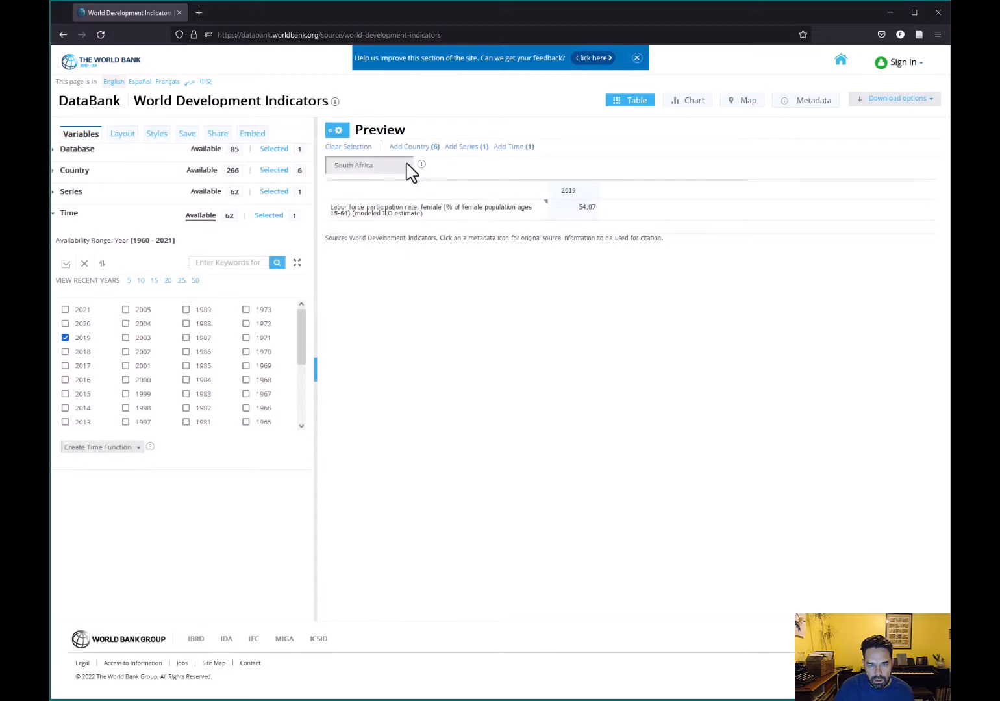
pyautogui.click(409, 170)
pyautogui.click(382, 255)
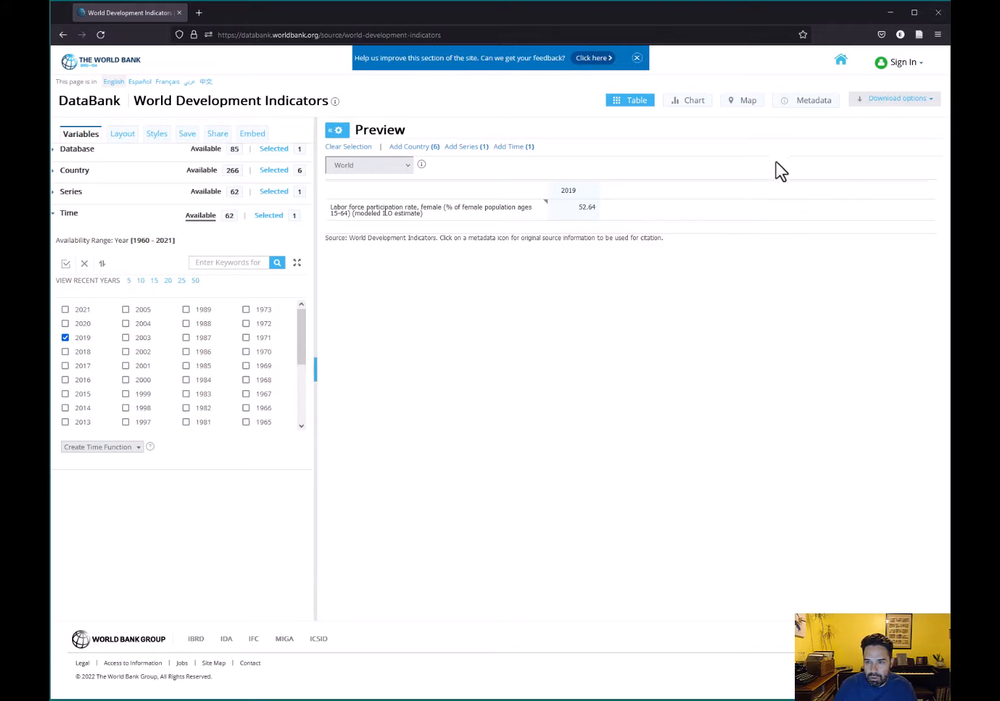
# Download the report data in Excel format.
pyautogui.click(912, 100)
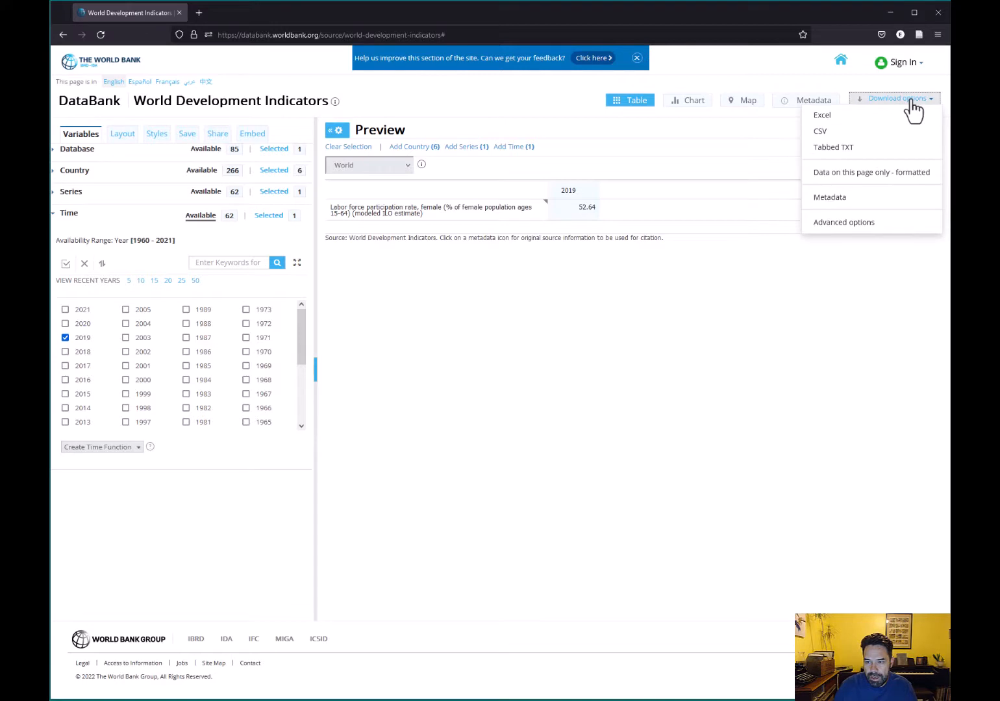
pyautogui.click(864, 115)
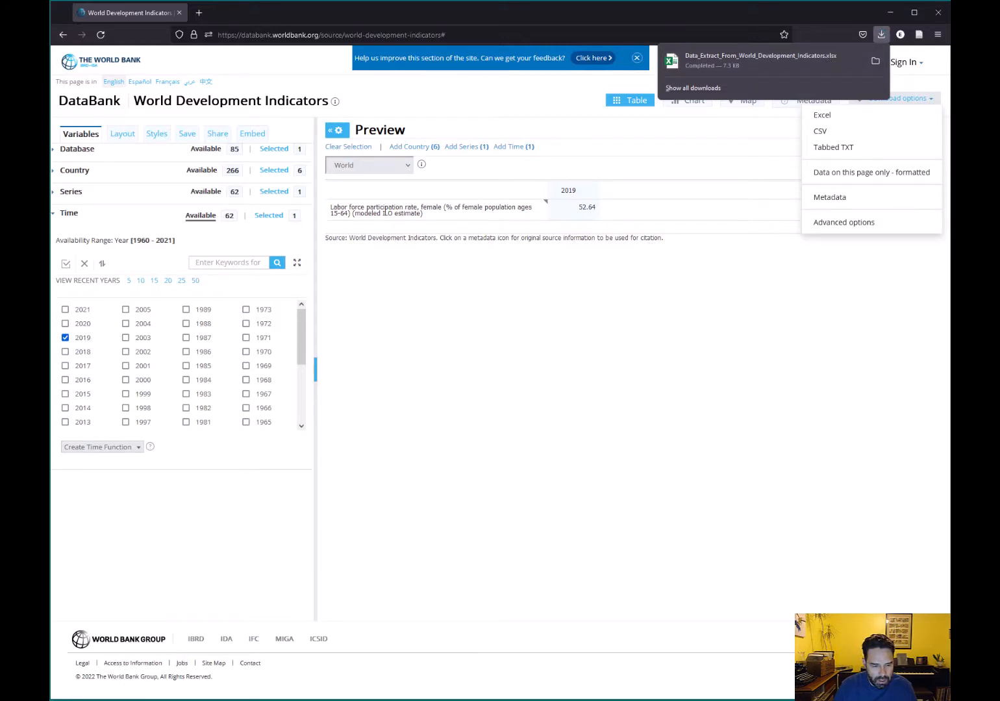
# Switch to Excel, open the downloaded Data_Extract_From_World_Development_Indicators.xlsx workbook and enable editing.
pyautogui.hotkey('alt', 'Tab')
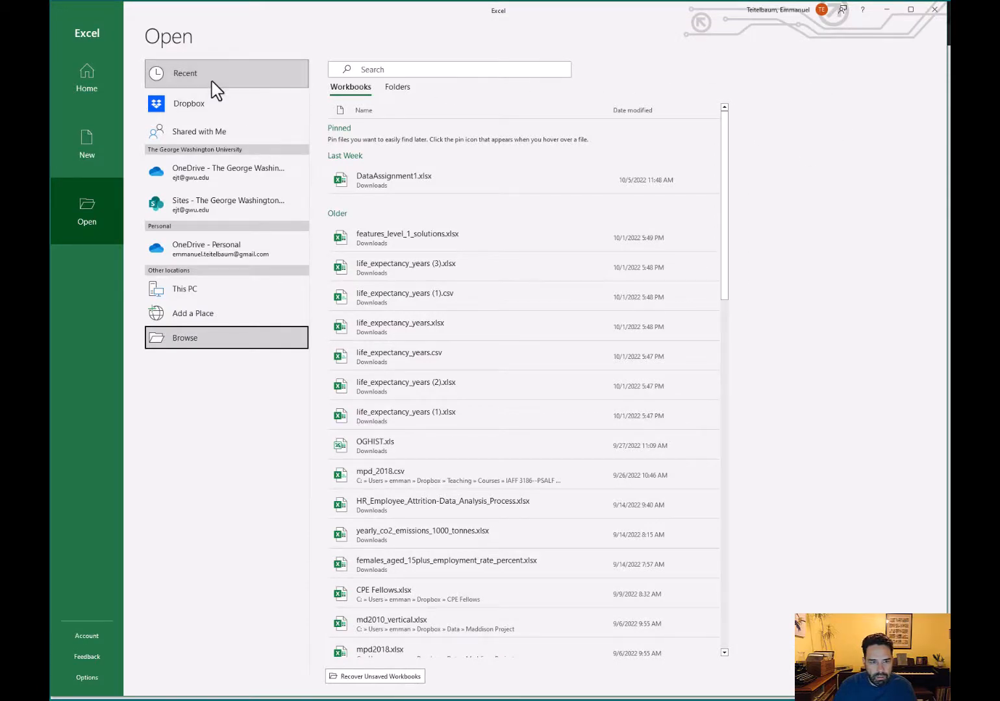
pyautogui.click(224, 344)
pyautogui.doubleClick(450, 301)
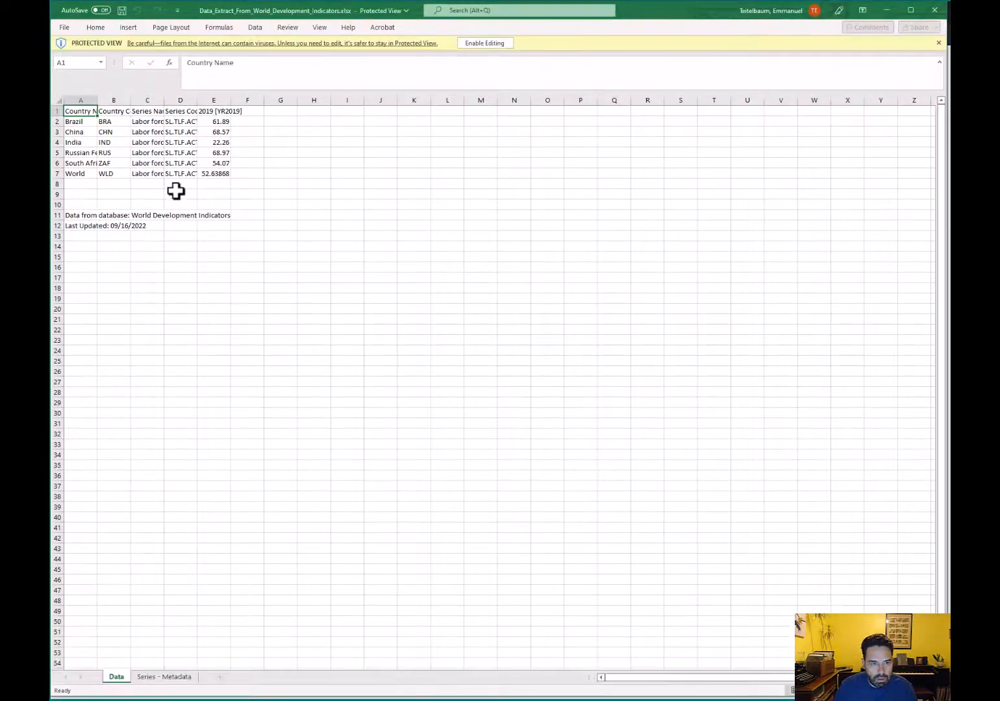
pyautogui.click(175, 193)
pyautogui.click(495, 43)
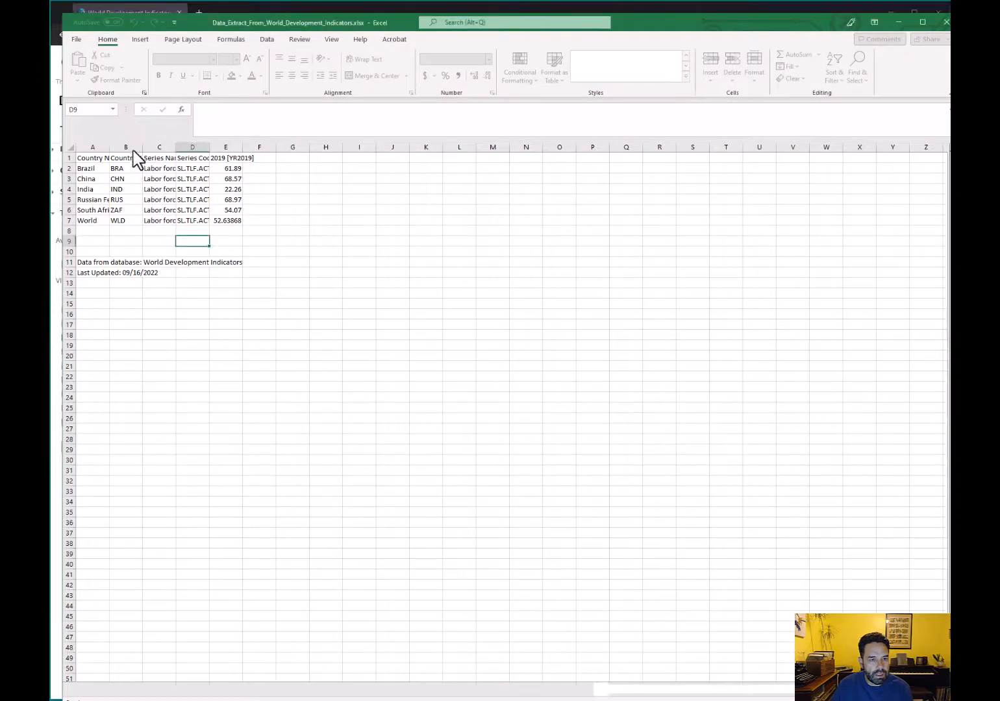
# Delete the Country Code, Series Name and Series Code columns (B to D) from the Data sheet.
pyautogui.click(134, 161)
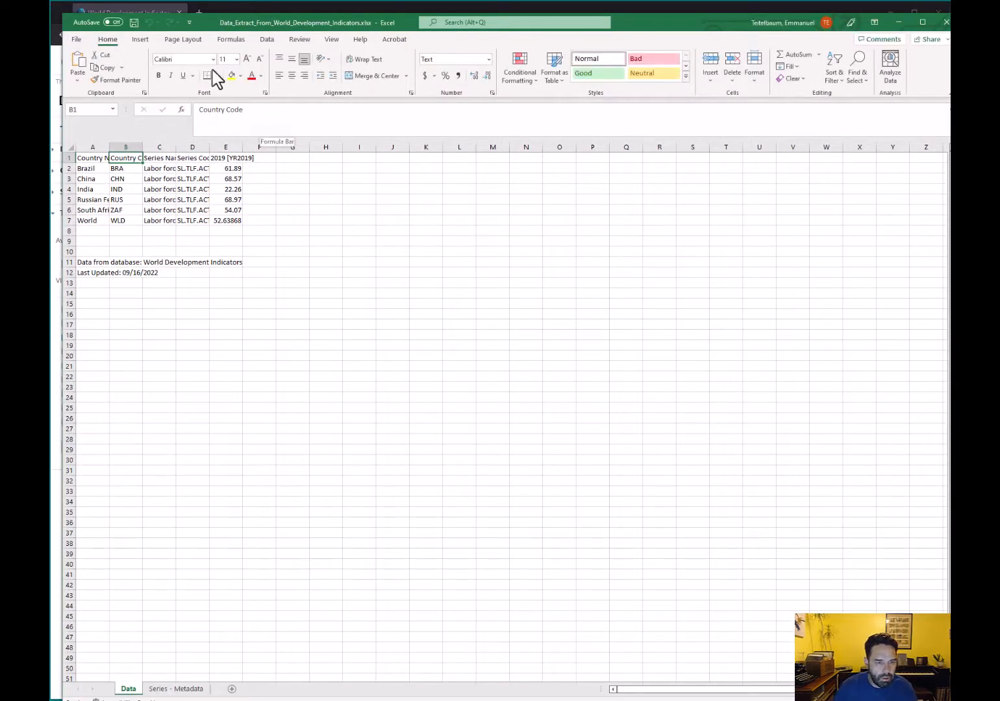
pyautogui.click(119, 166)
pyautogui.click(123, 158)
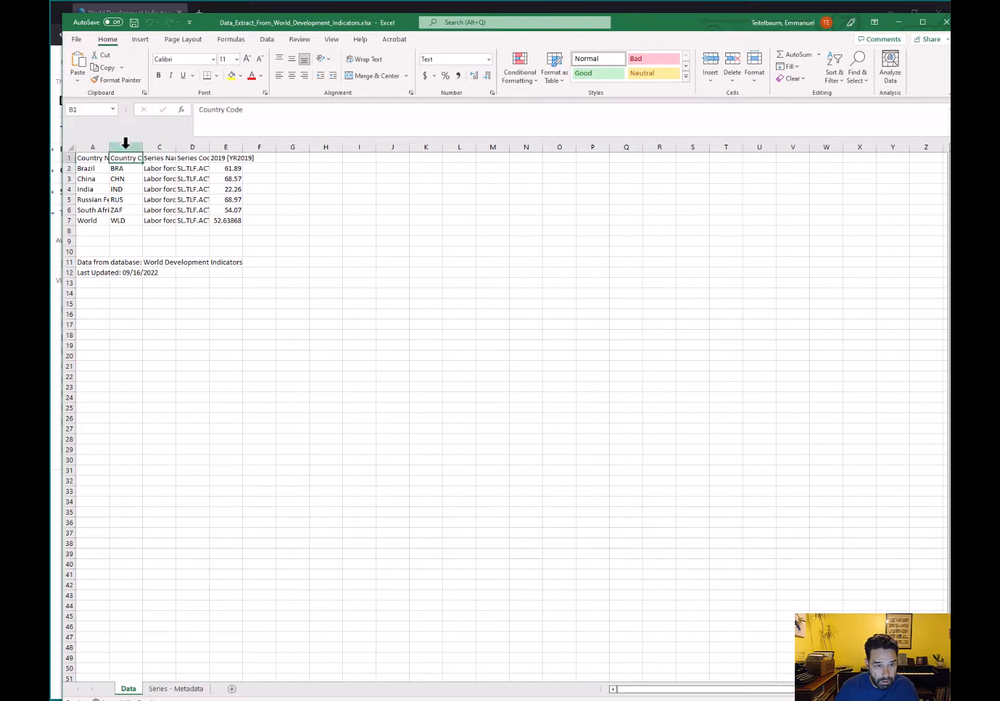
pyautogui.moveTo(125, 144); pyautogui.dragTo(151, 134)
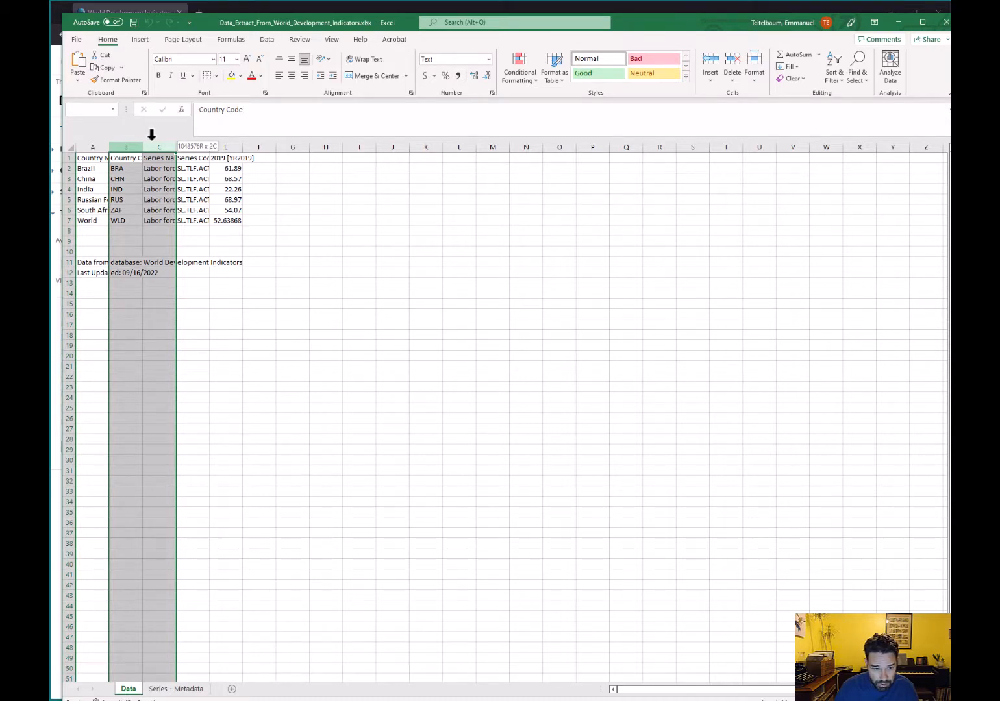
pyautogui.moveTo(151, 134); pyautogui.dragTo(187, 138)
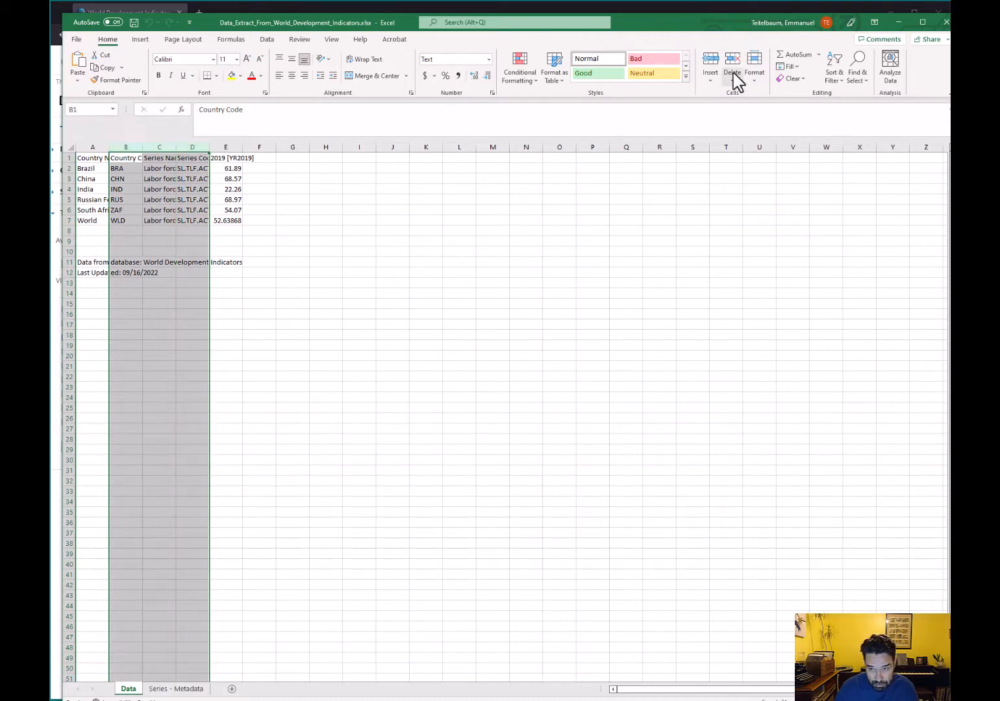
pyautogui.click(733, 73)
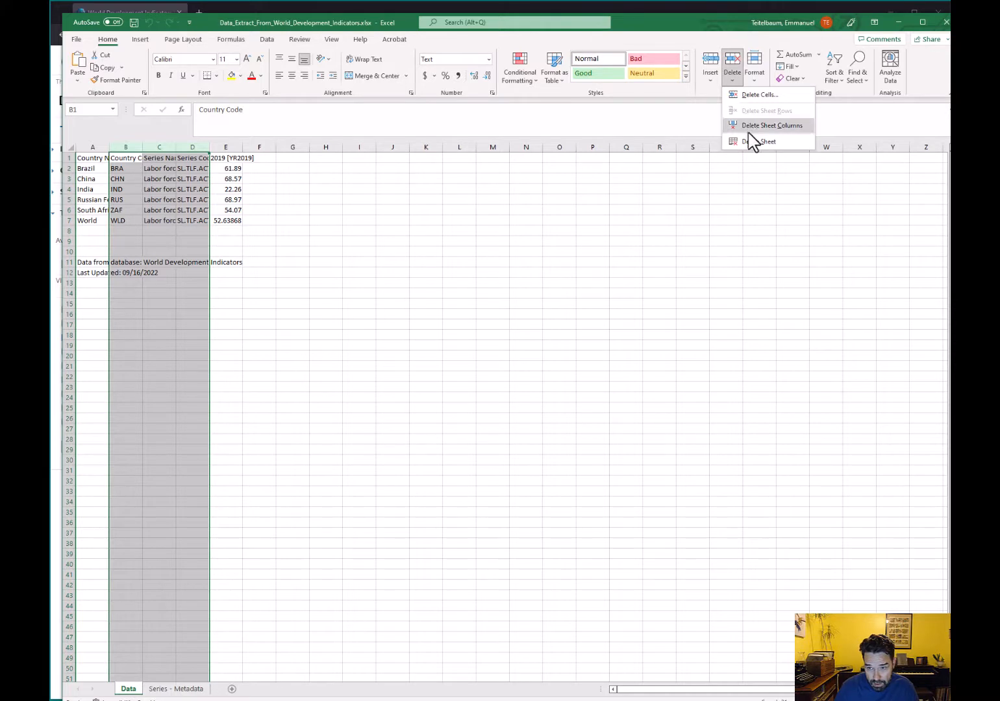
pyautogui.click(748, 127)
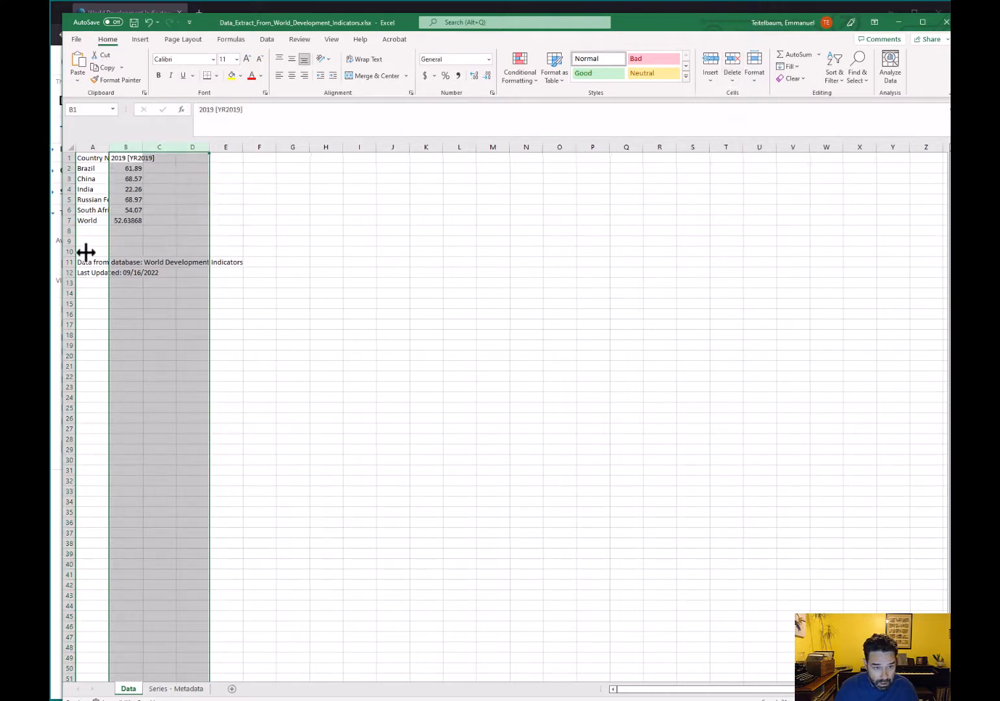
# Rename the header in B1 to FLFP and the header in A1 to Country.
pyautogui.click(123, 158)
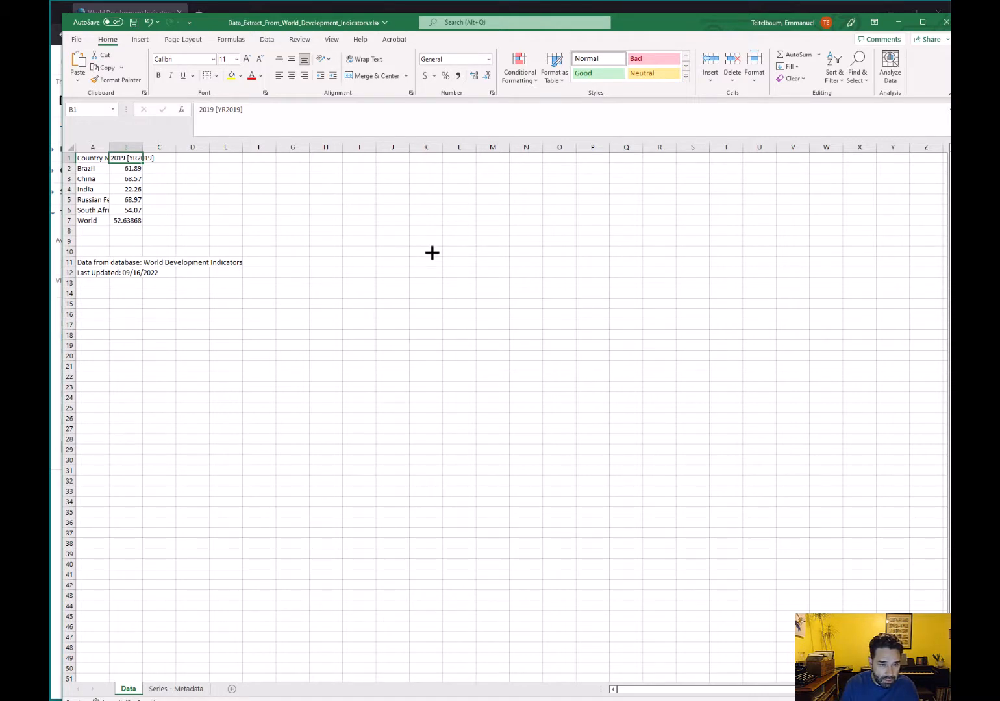
pyautogui.write('FL')
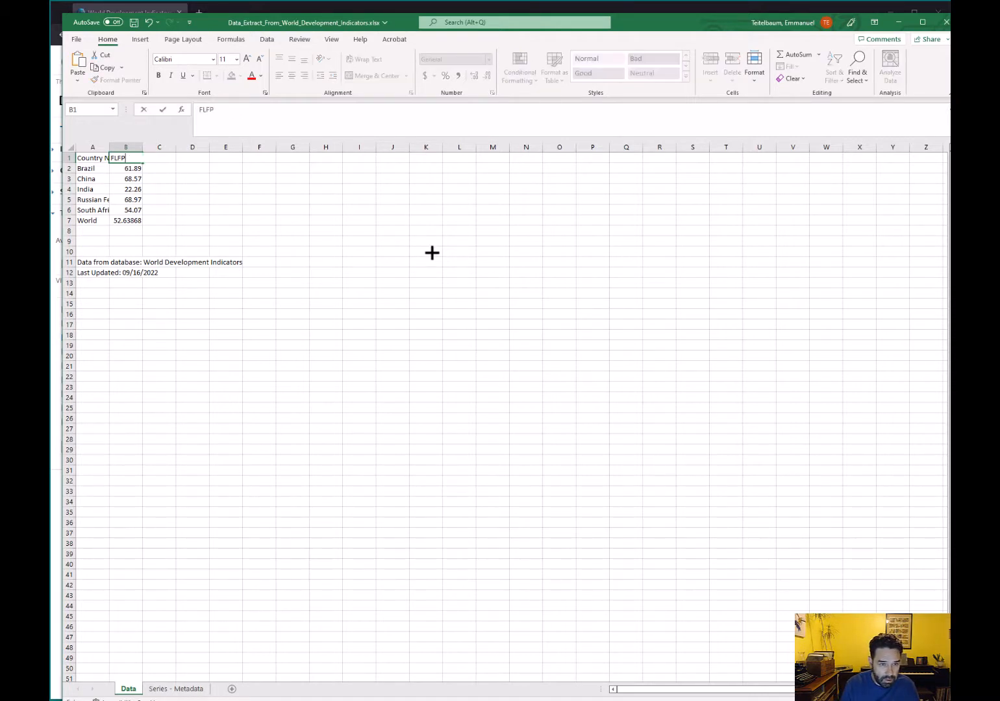
pyautogui.write('FP')
pyautogui.press('Return')
pyautogui.press('Up')
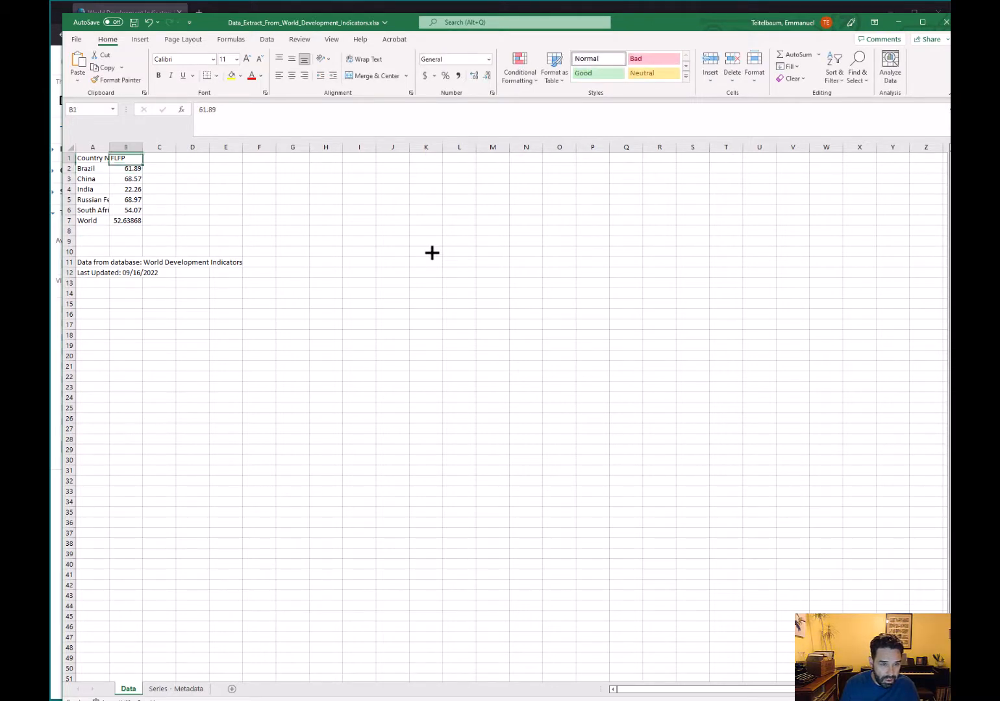
pyautogui.press('Left')
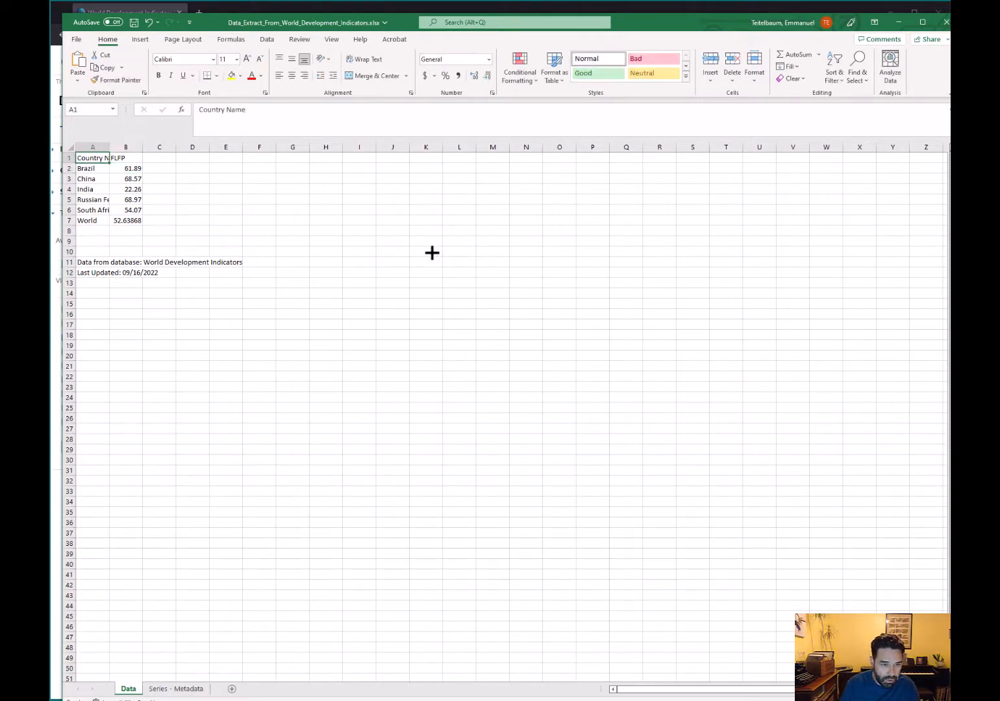
pyautogui.write('Cou')
pyautogui.press('Return')
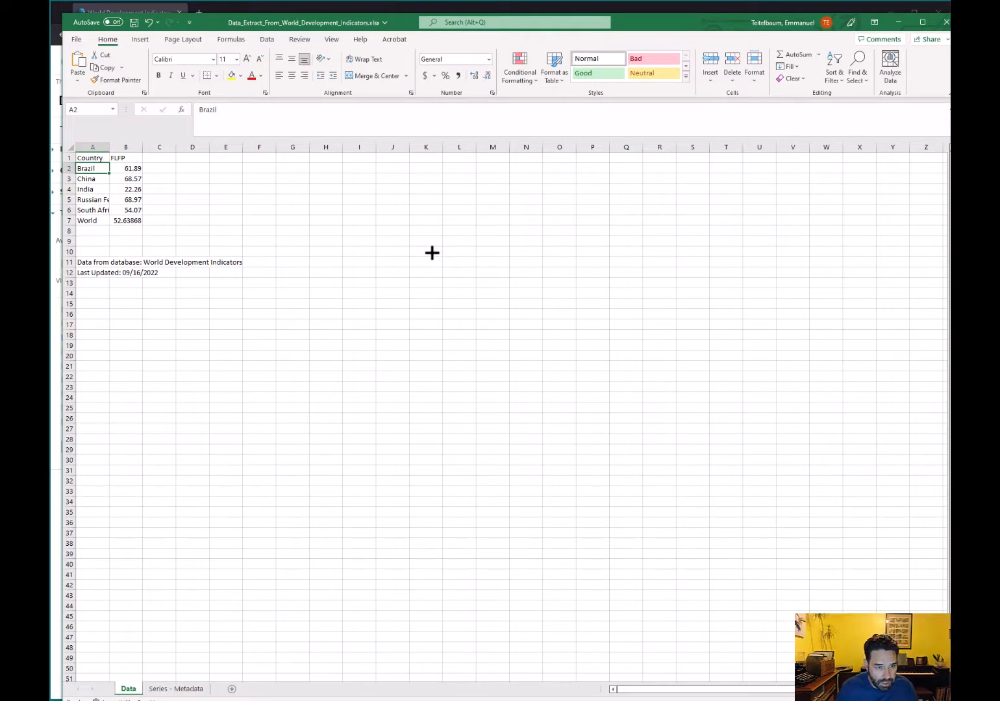
# Apply the Number format with two decimals to the World value in cell B7.
pyautogui.press('Right')
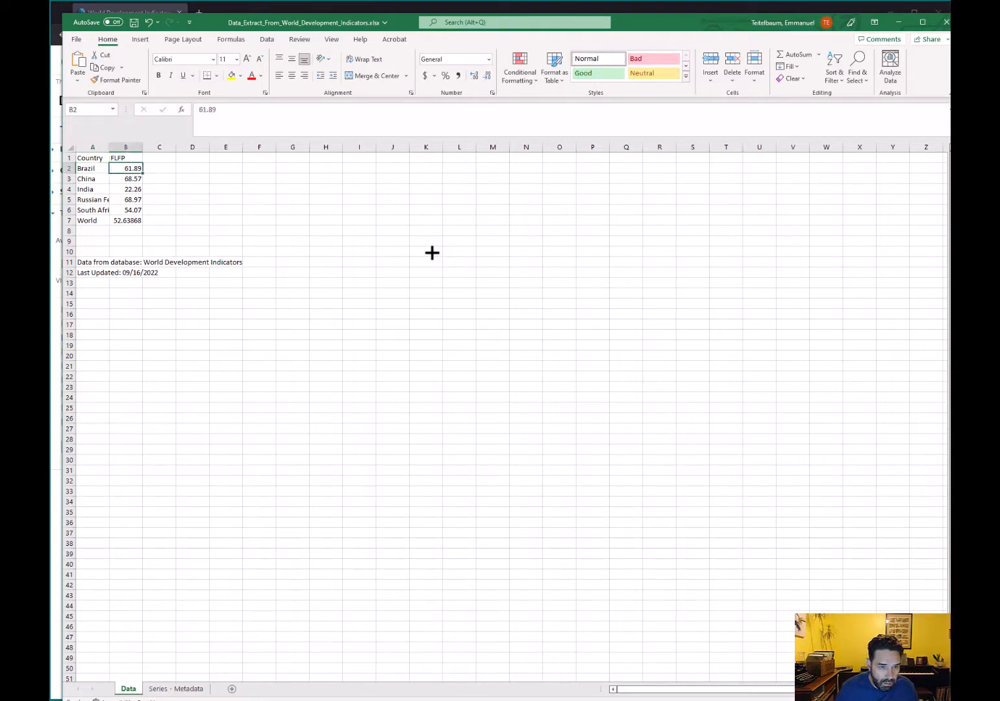
pyautogui.press('Down')
pyautogui.press('Down')
pyautogui.press('Down')
pyautogui.press('Down')
pyautogui.press('Down')
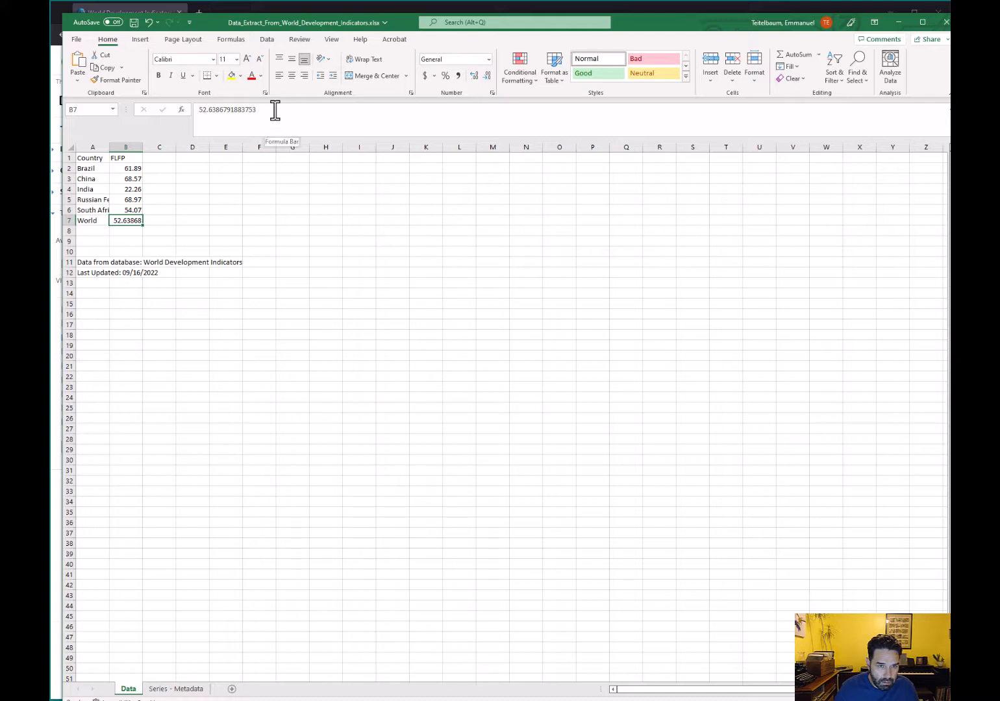
pyautogui.click(489, 60)
pyautogui.click(484, 107)
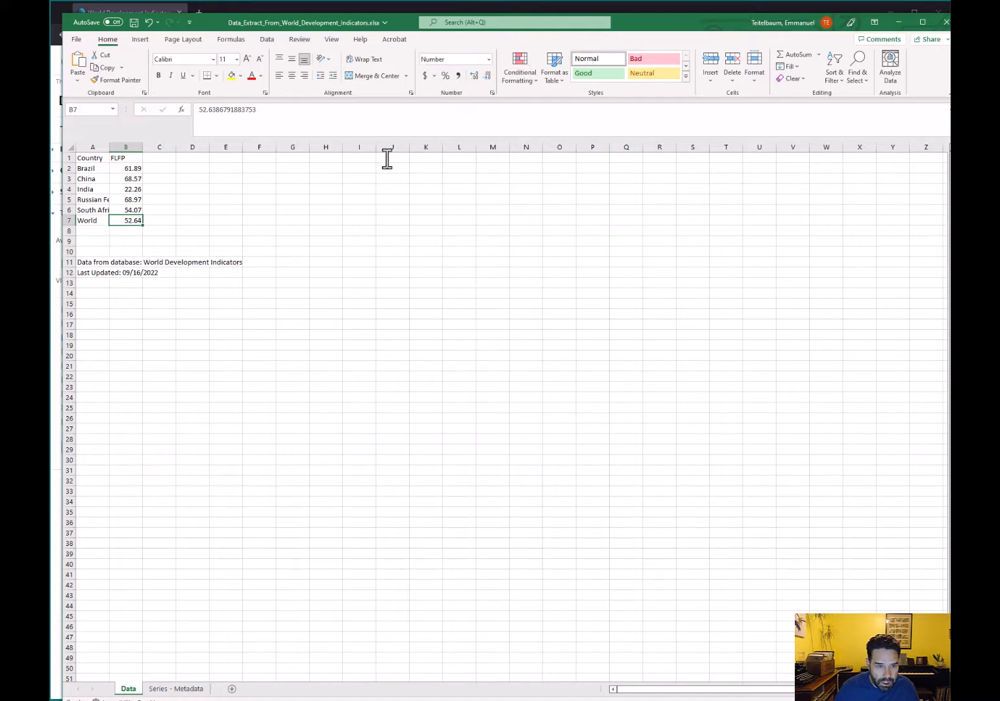
pyautogui.click(138, 232)
pyautogui.press('Left')
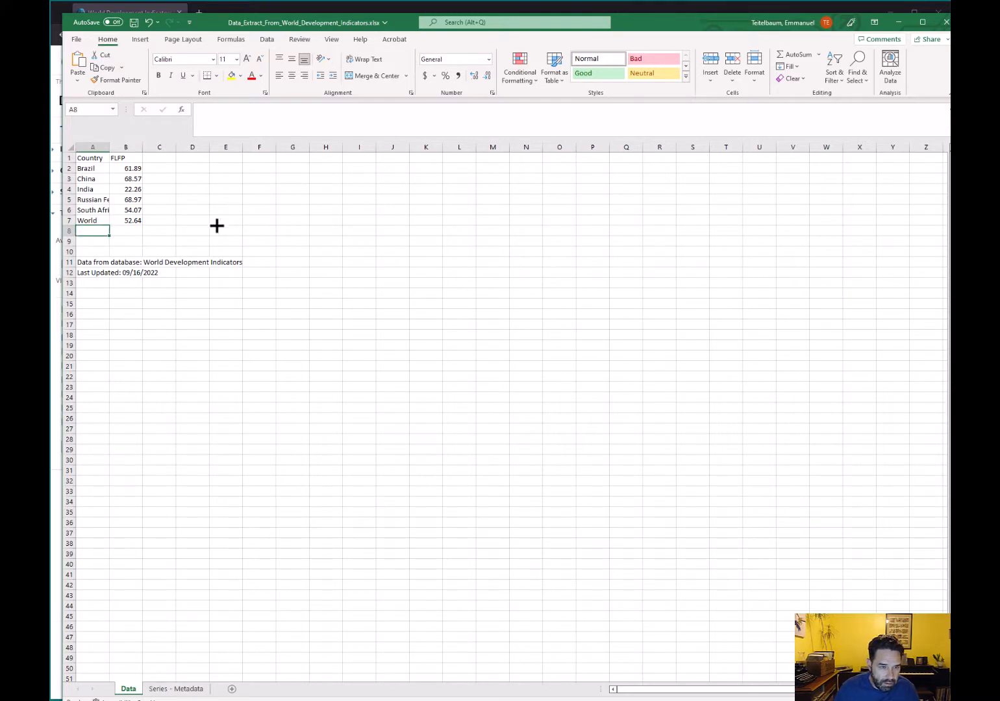
pyautogui.press('Down')
pyautogui.press('Down')
pyautogui.press('Down')
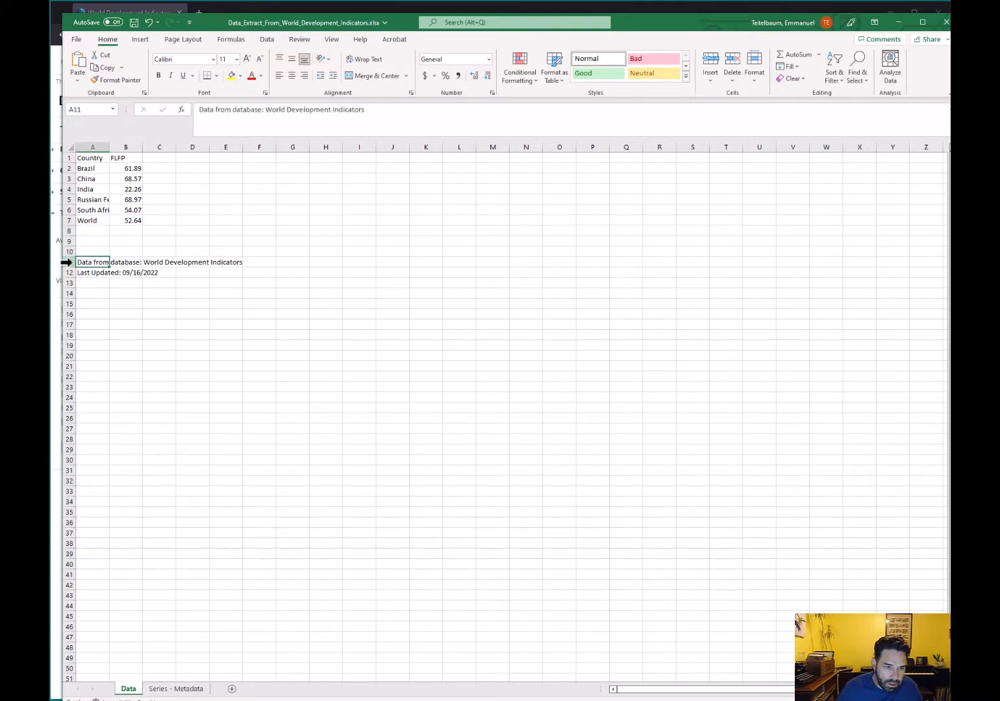
pyautogui.moveTo(67, 263); pyautogui.dragTo(65, 276)
pyautogui.click(159, 179)
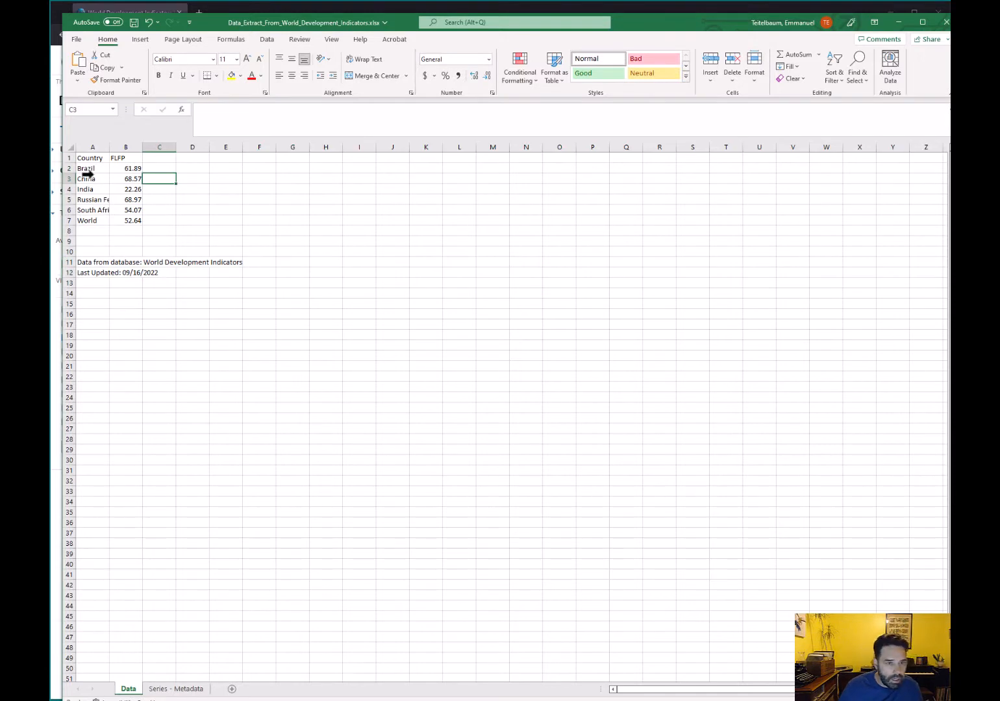
# Insert a 2-D clustered column chart from A2:B7, place it beside the data table and enlarge it slightly.
pyautogui.moveTo(81, 168); pyautogui.dragTo(117, 222)
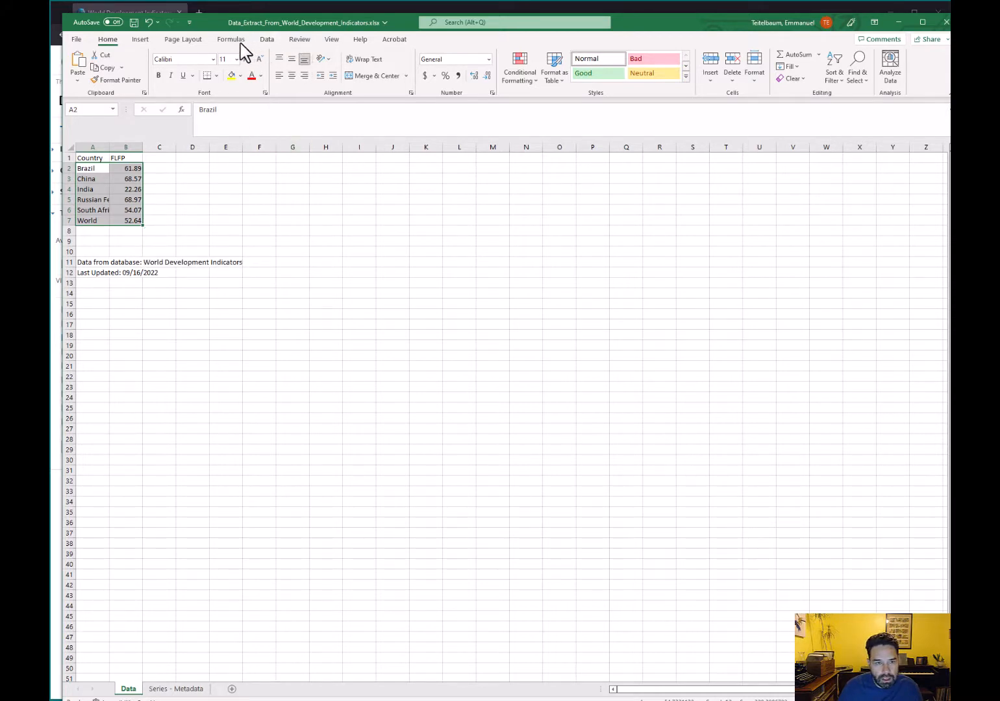
pyautogui.click(143, 41)
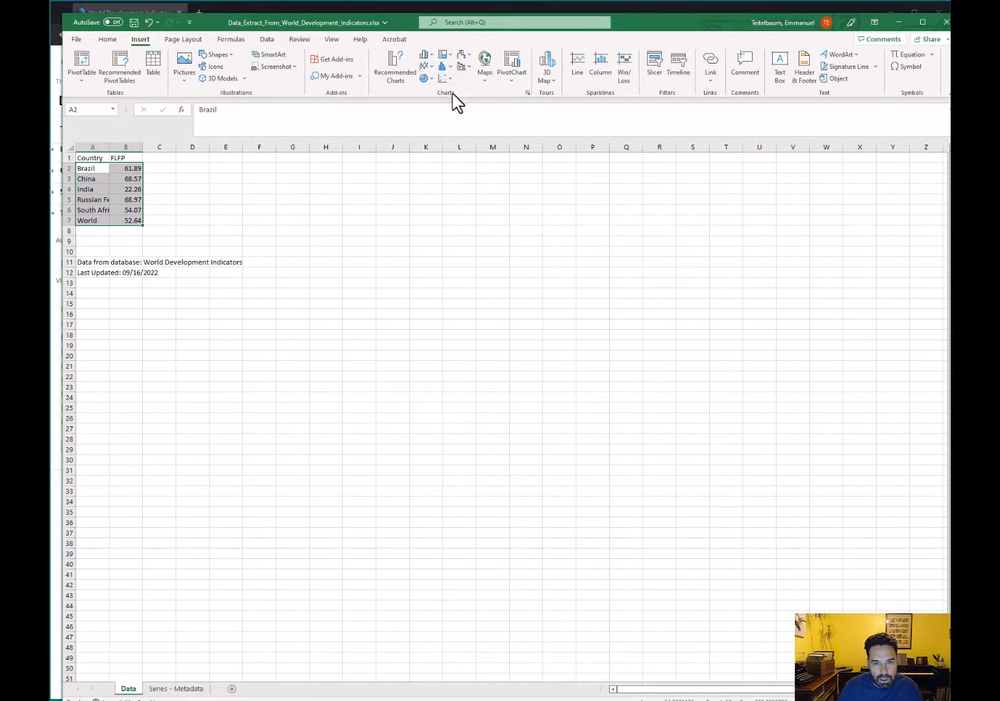
pyautogui.click(432, 61)
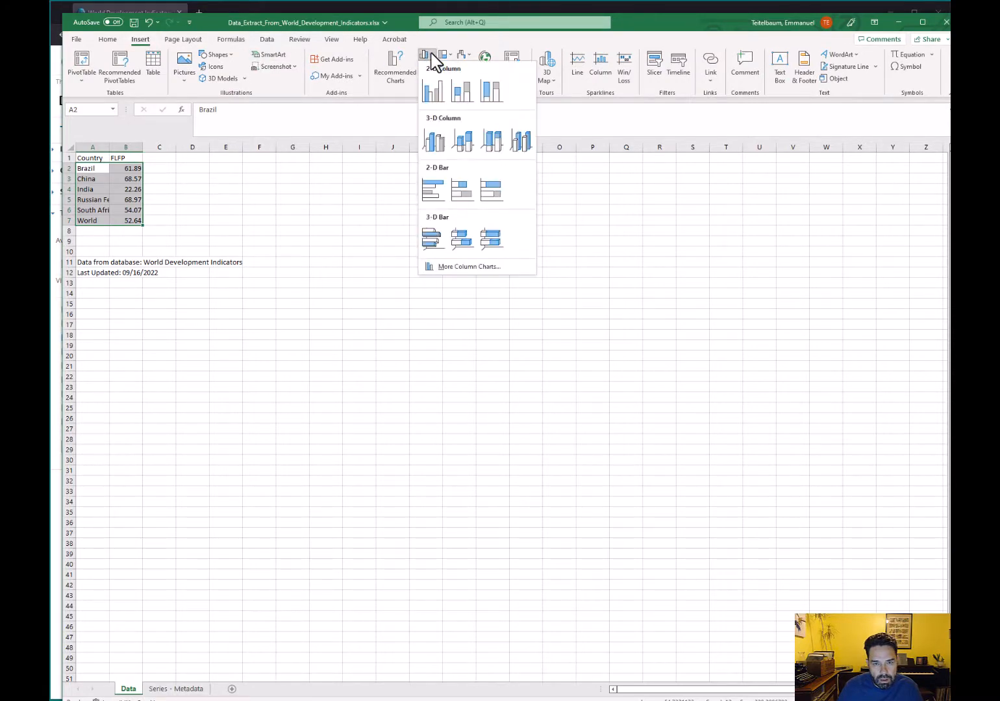
pyautogui.click(440, 90)
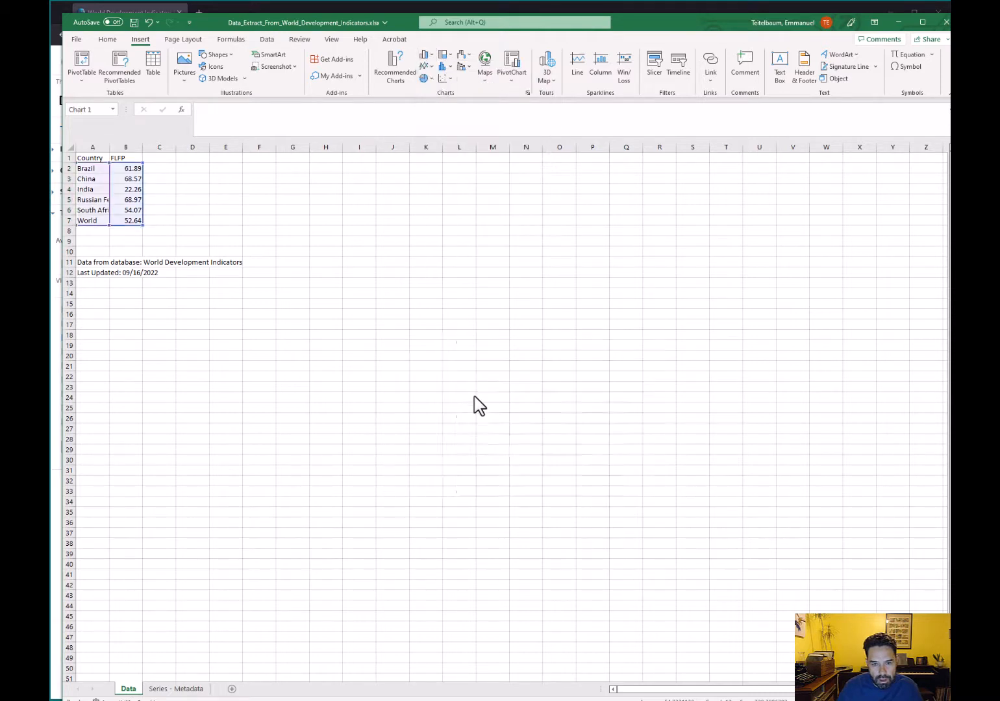
pyautogui.moveTo(464, 357); pyautogui.dragTo(234, 171)
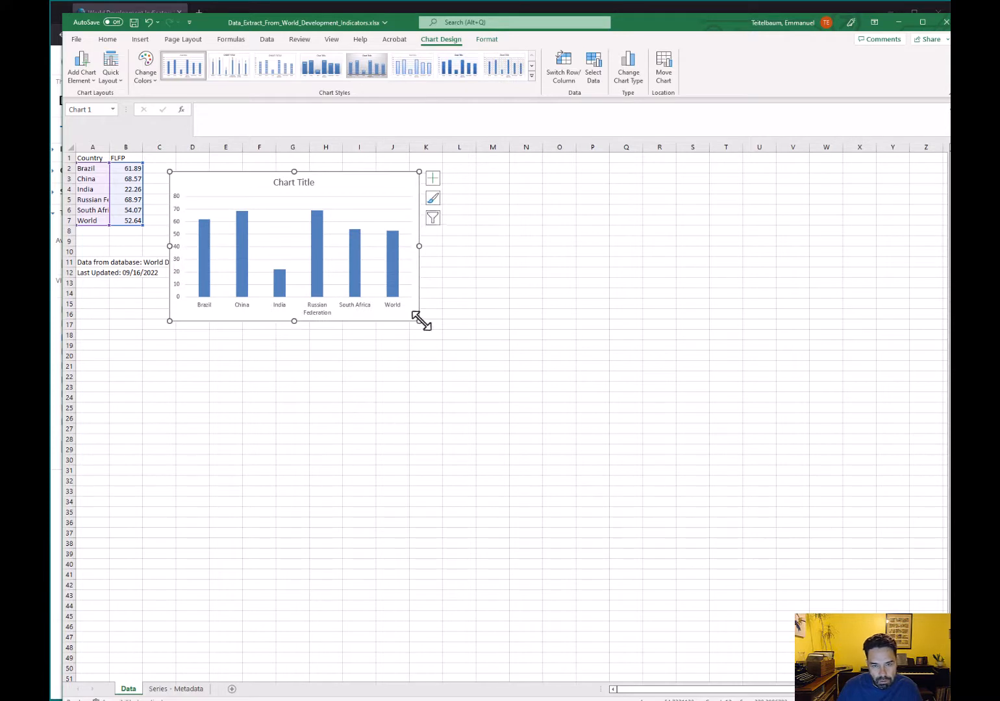
pyautogui.moveTo(419, 321); pyautogui.dragTo(425, 335)
# Replace the placeholder chart title with "Female Labor Force Participation Rates, 2019".
pyautogui.click(306, 182)
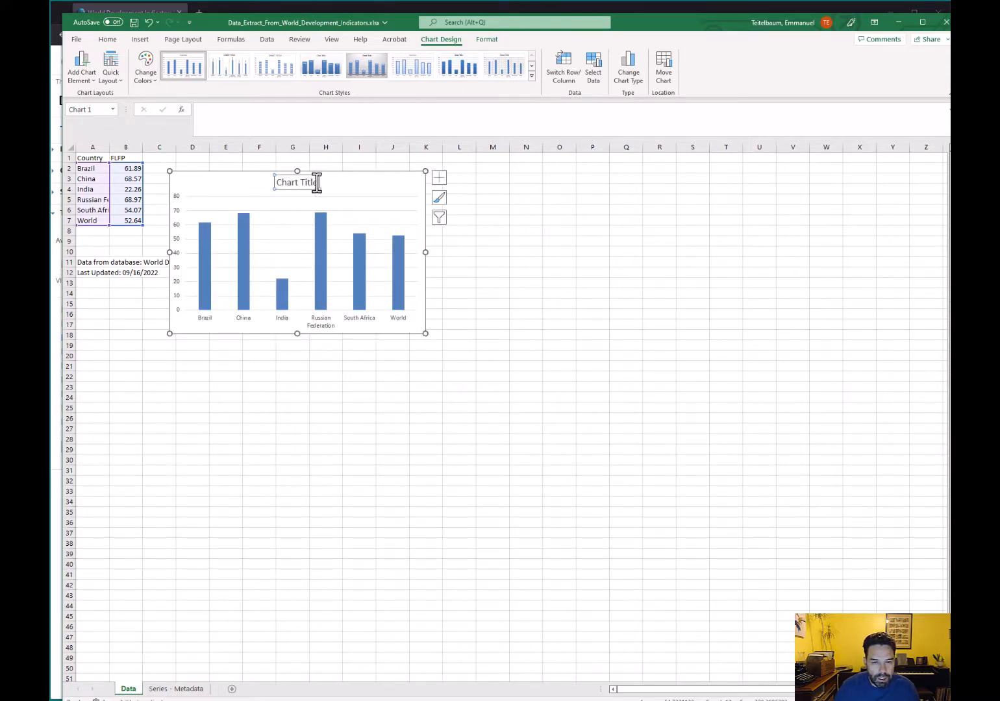
pyautogui.moveTo(316, 183); pyautogui.dragTo(278, 185)
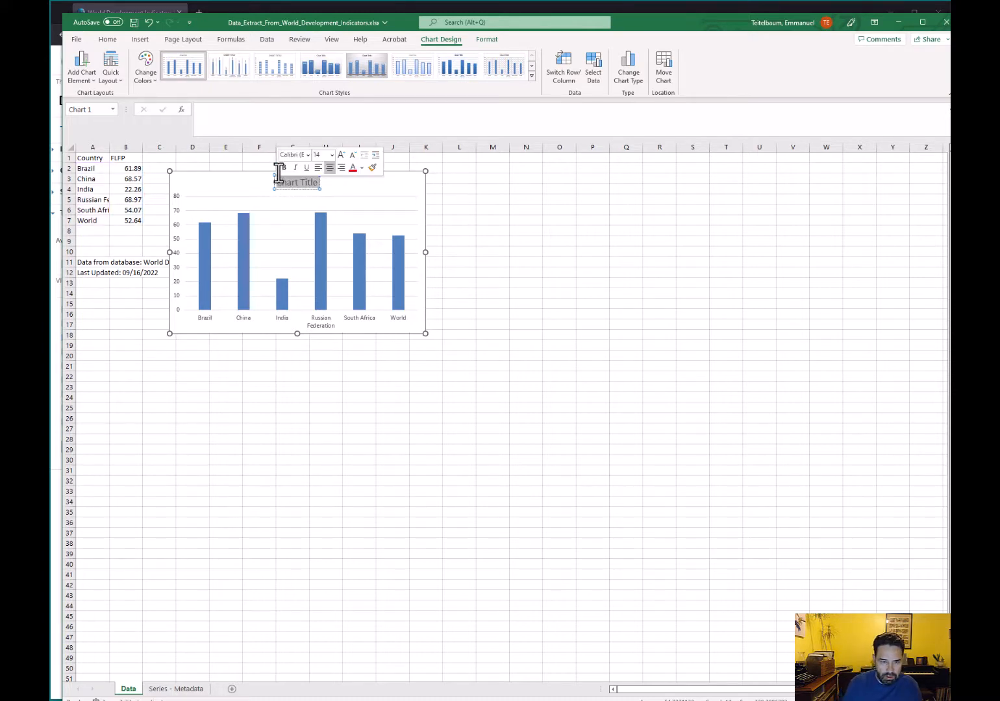
pyautogui.write('Female Labo')
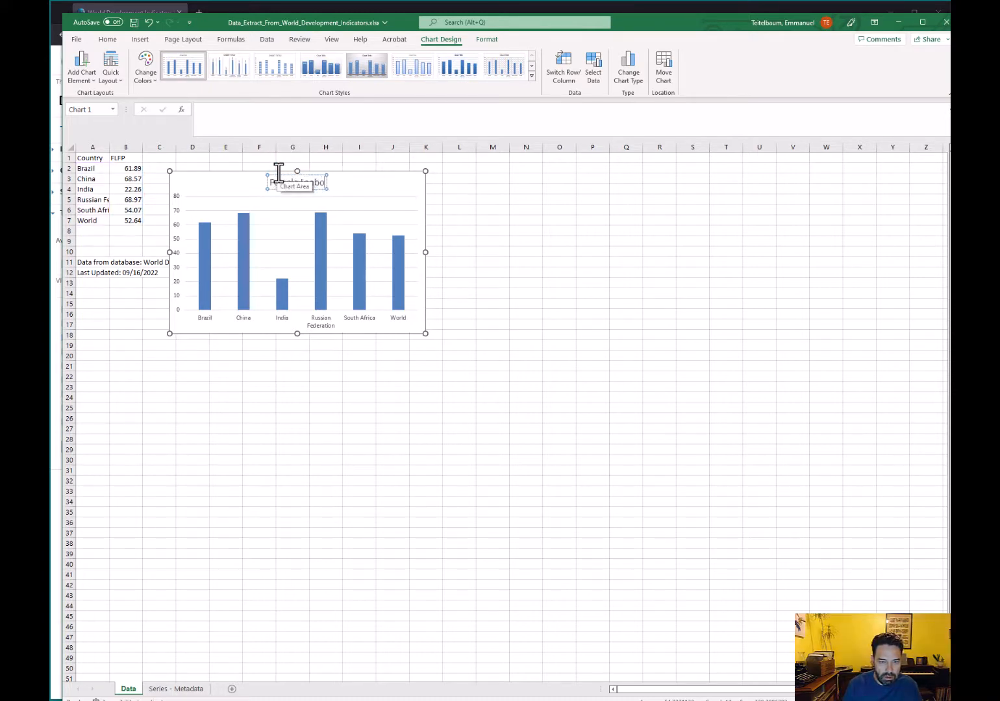
pyautogui.press('BackSpace')
pyautogui.press('BackSpace')
pyautogui.press('BackSpace')
pyautogui.write('or F')
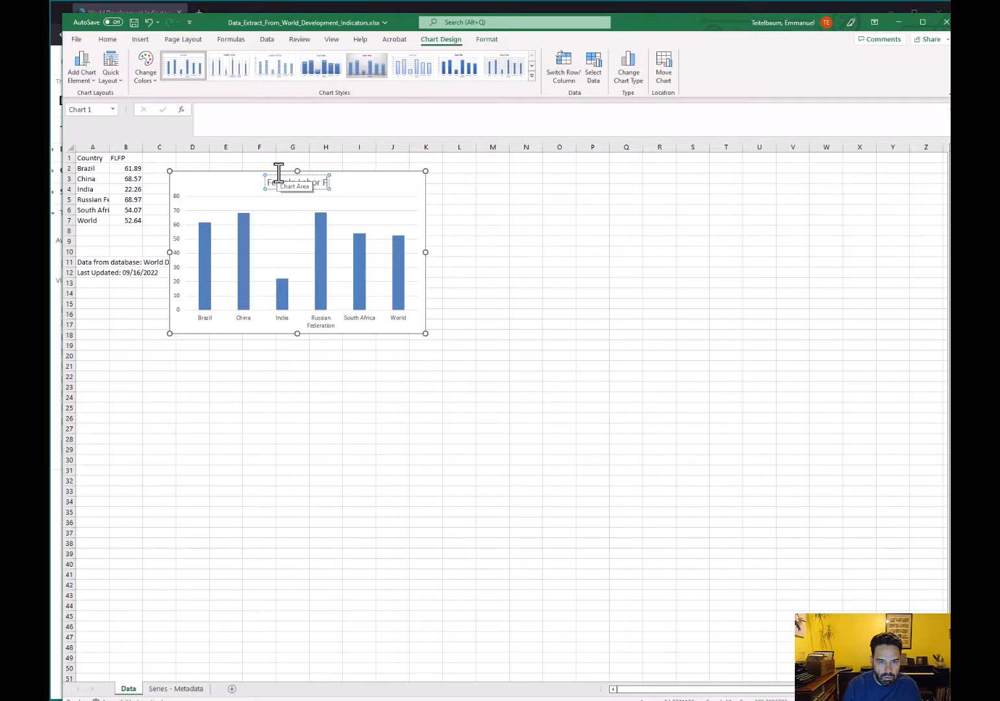
pyautogui.write('orce Participation,')
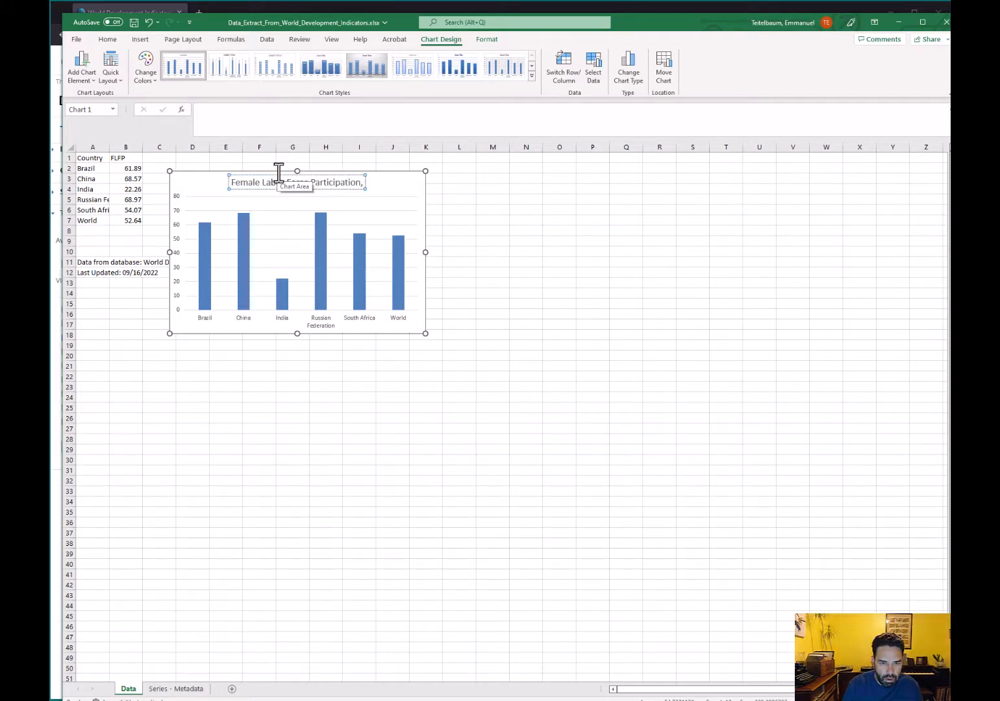
pyautogui.press('BackSpace')
pyautogui.write('R')
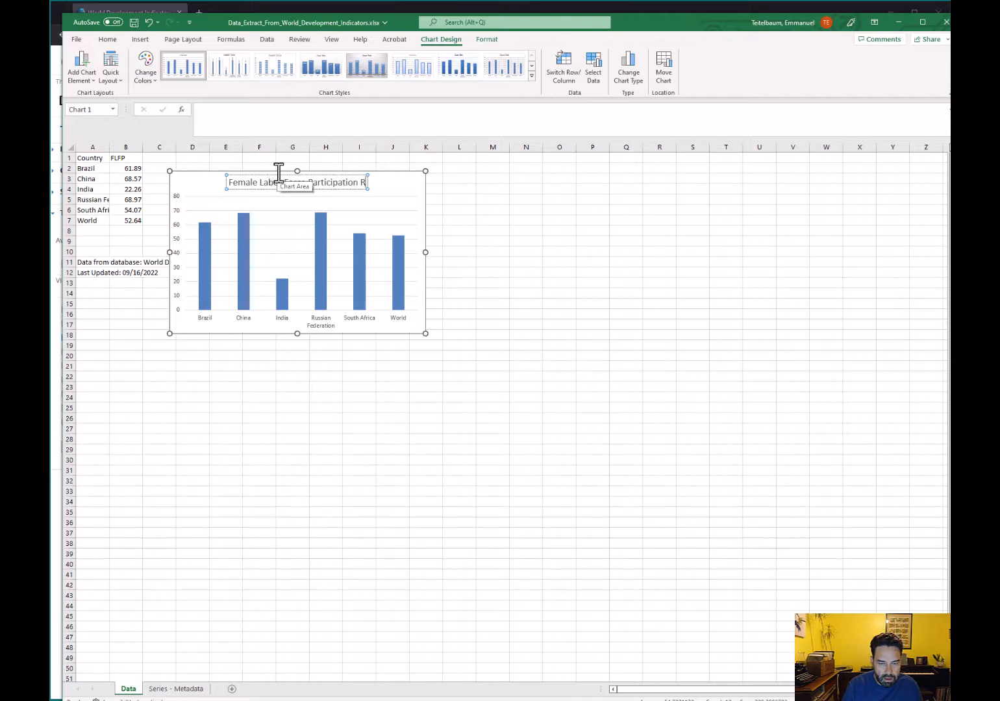
pyautogui.write('ates, 20')
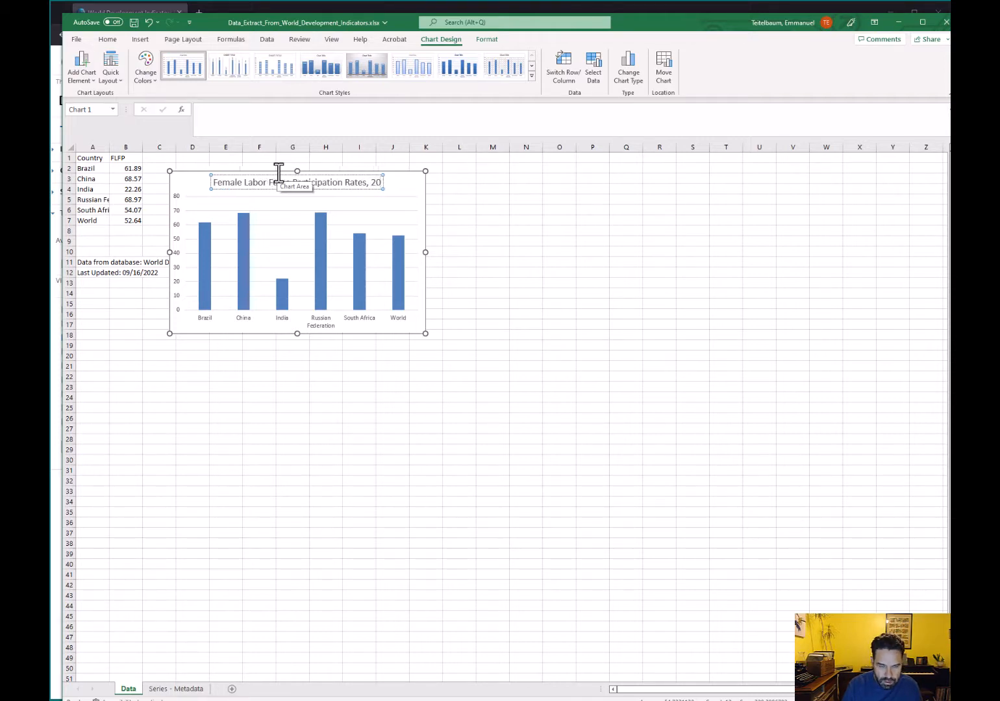
pyautogui.write('19')
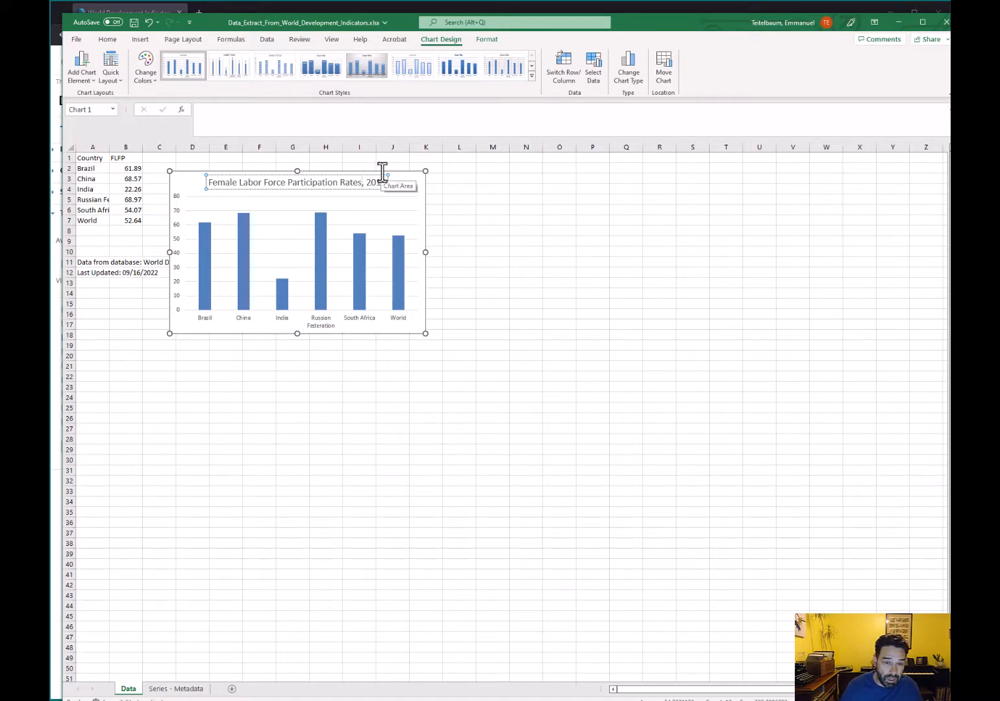
# Replace ", 2019" in the chart title with "in the BRICS" and enlarge the chart to about column L, row 20.
pyautogui.write('in')
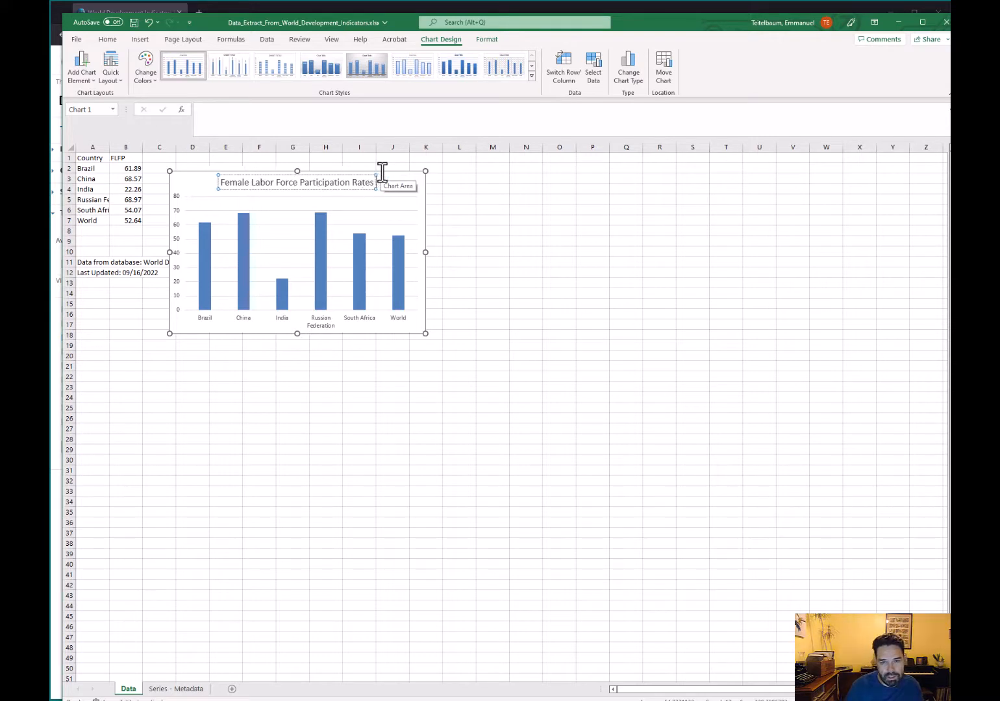
pyautogui.write(' the BRICS')
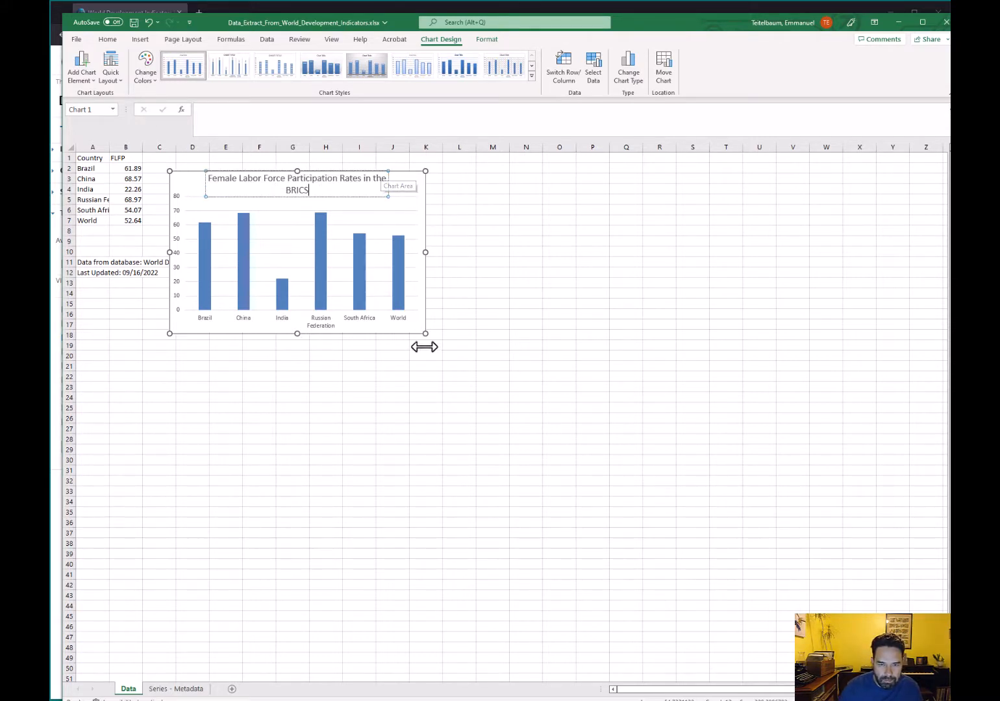
pyautogui.moveTo(425, 335); pyautogui.dragTo(479, 363)
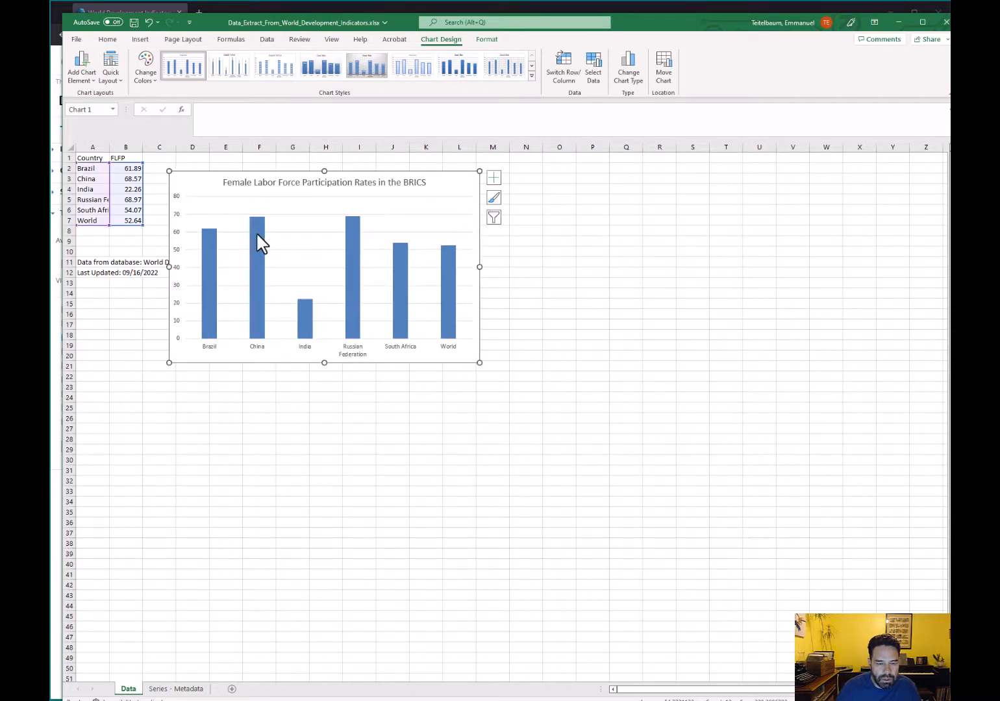
# Fill only India's column in the chart with solid standard red.
pyautogui.moveTo(259, 244)
pyautogui.click(306, 333)
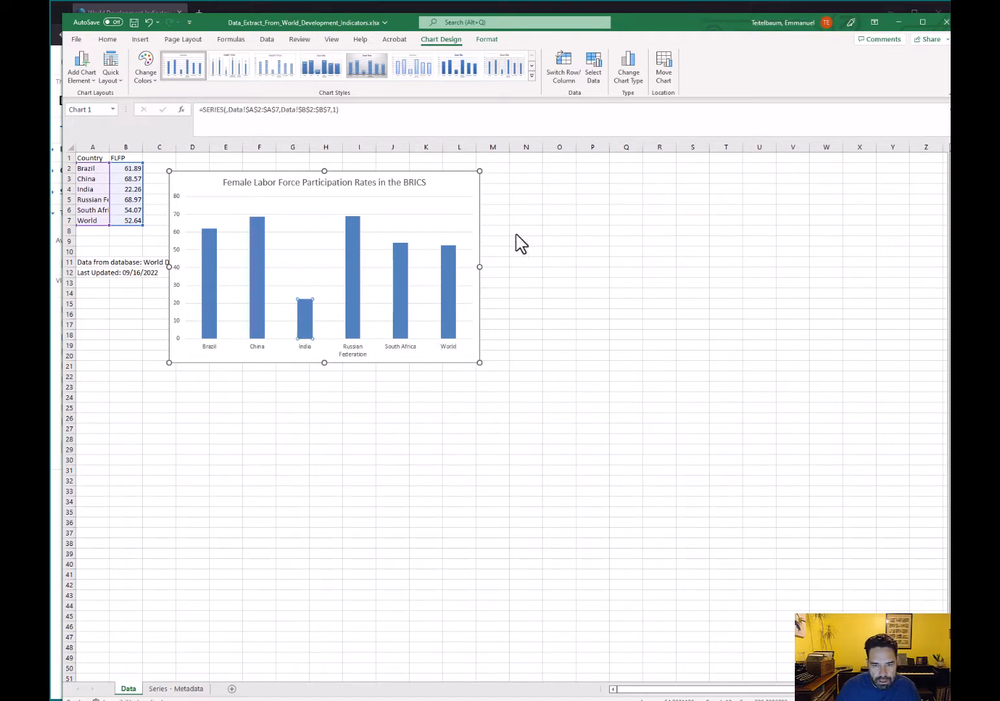
pyautogui.doubleClick(310, 320)
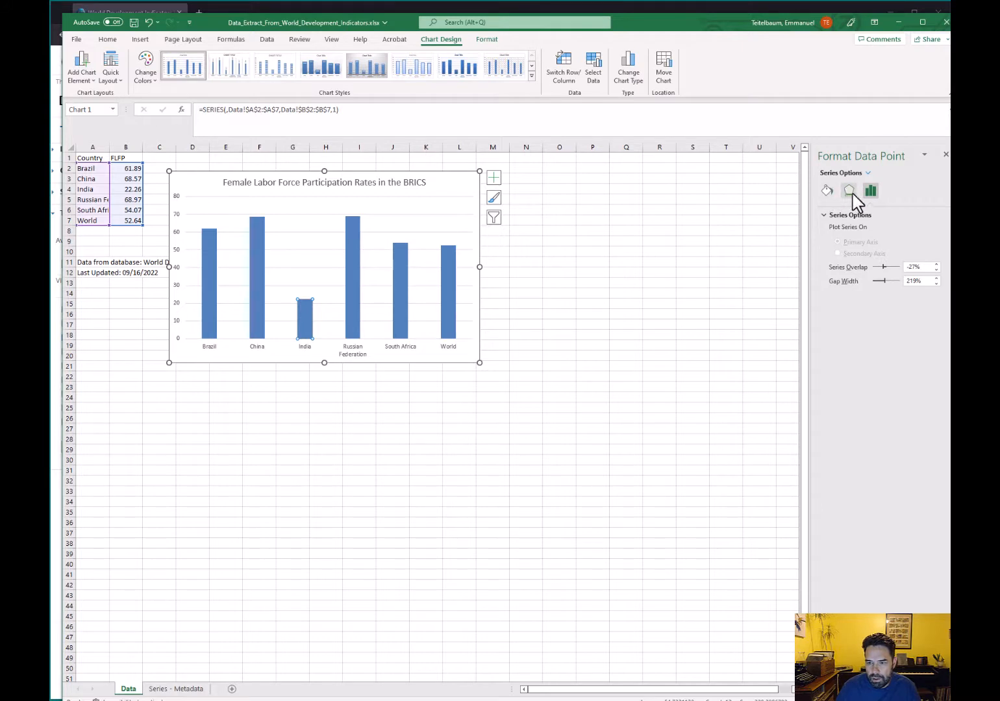
pyautogui.click(829, 192)
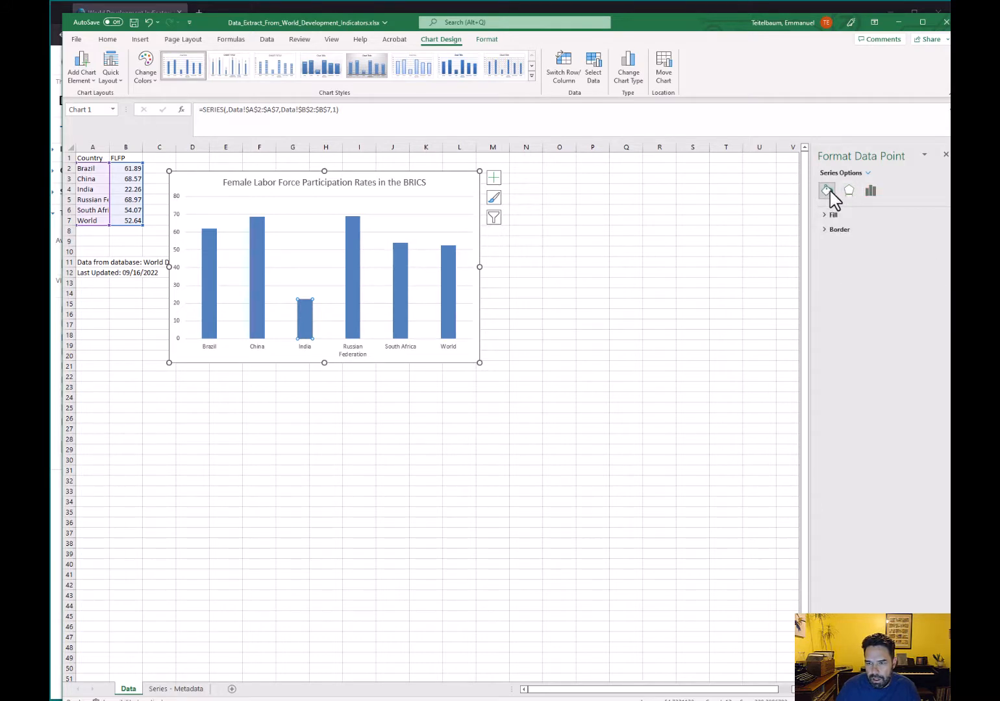
pyautogui.click(834, 215)
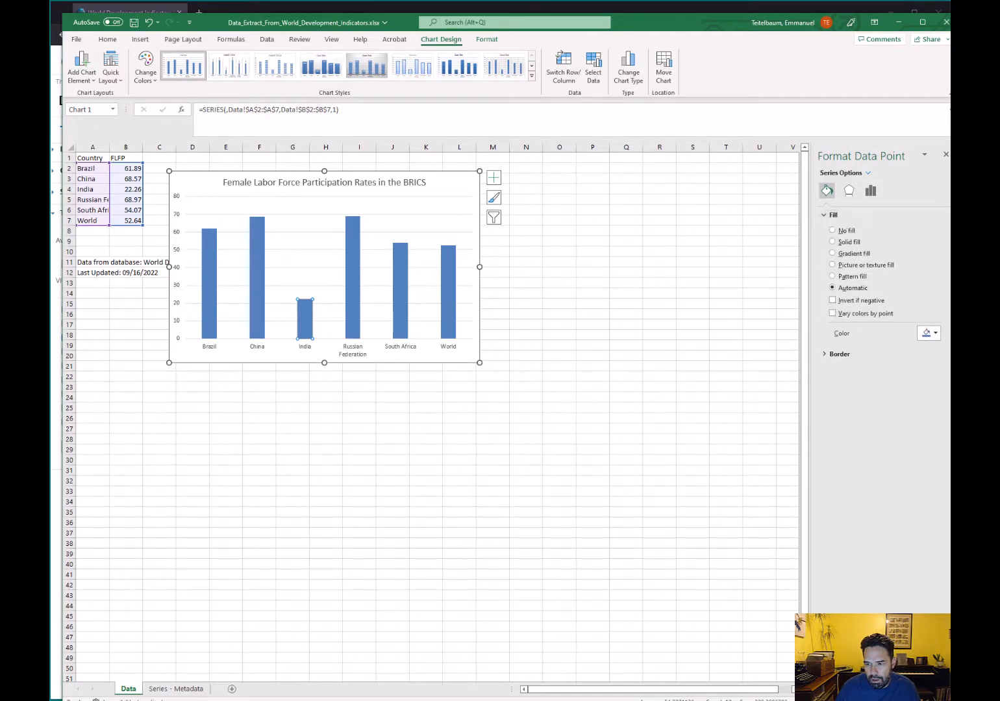
pyautogui.click(934, 333)
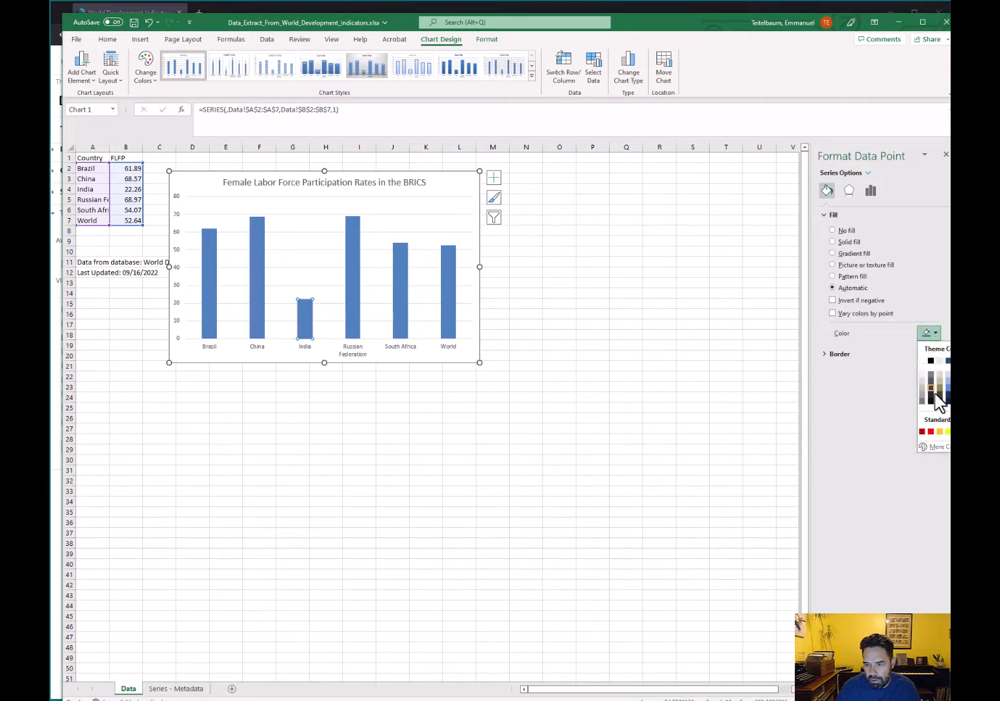
pyautogui.click(932, 432)
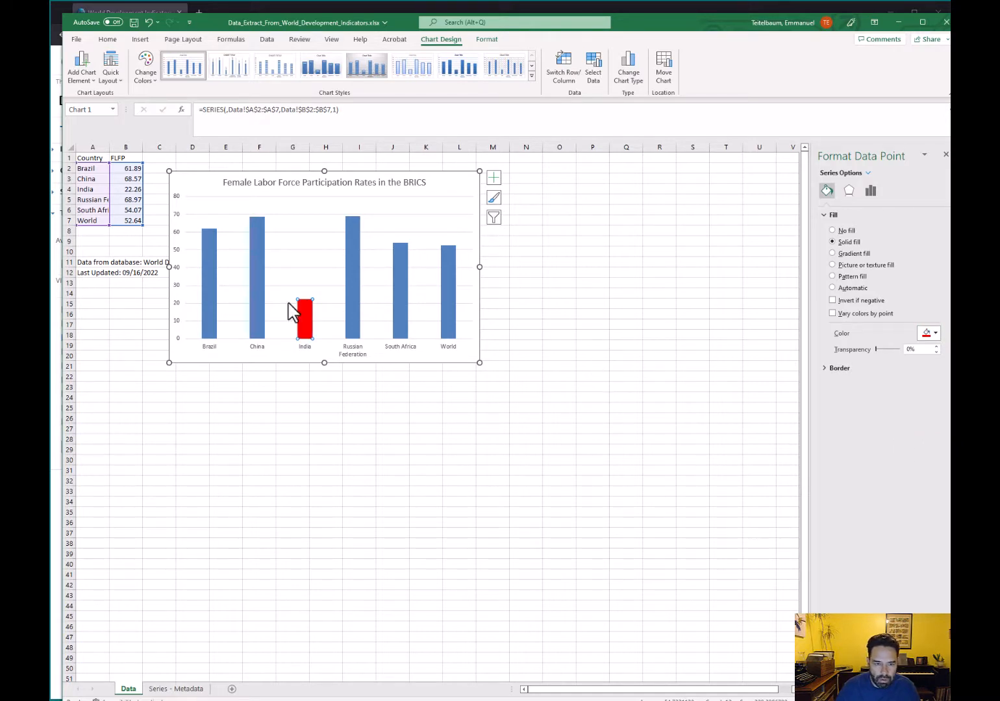
# Select the whole column series and turn on varying colors by point.
pyautogui.click(261, 299)
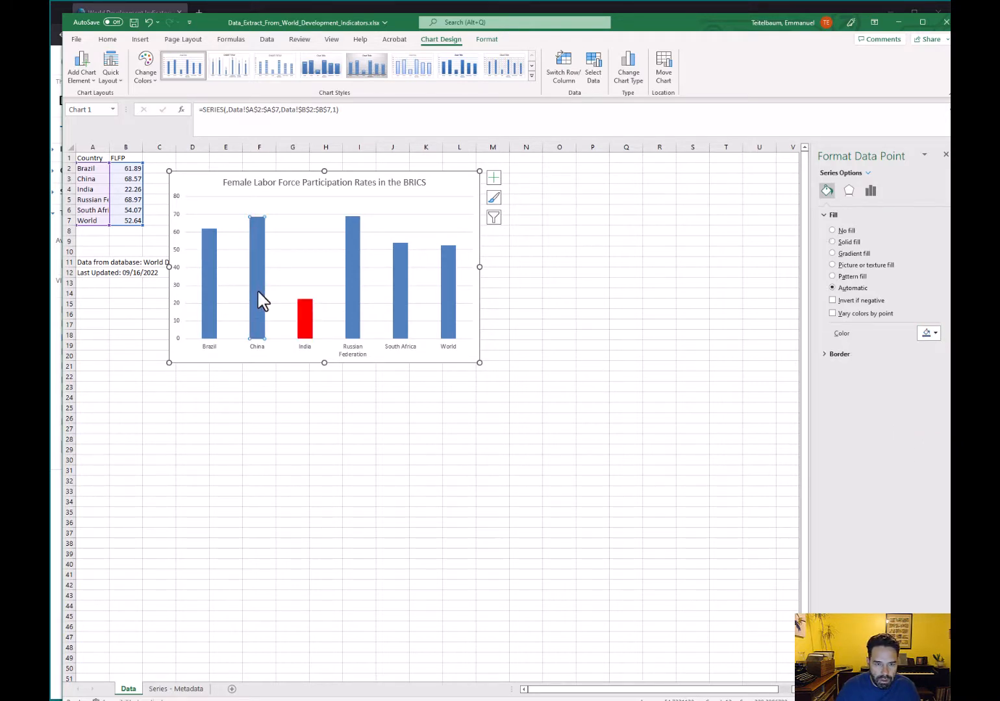
pyautogui.rightClick(214, 282)
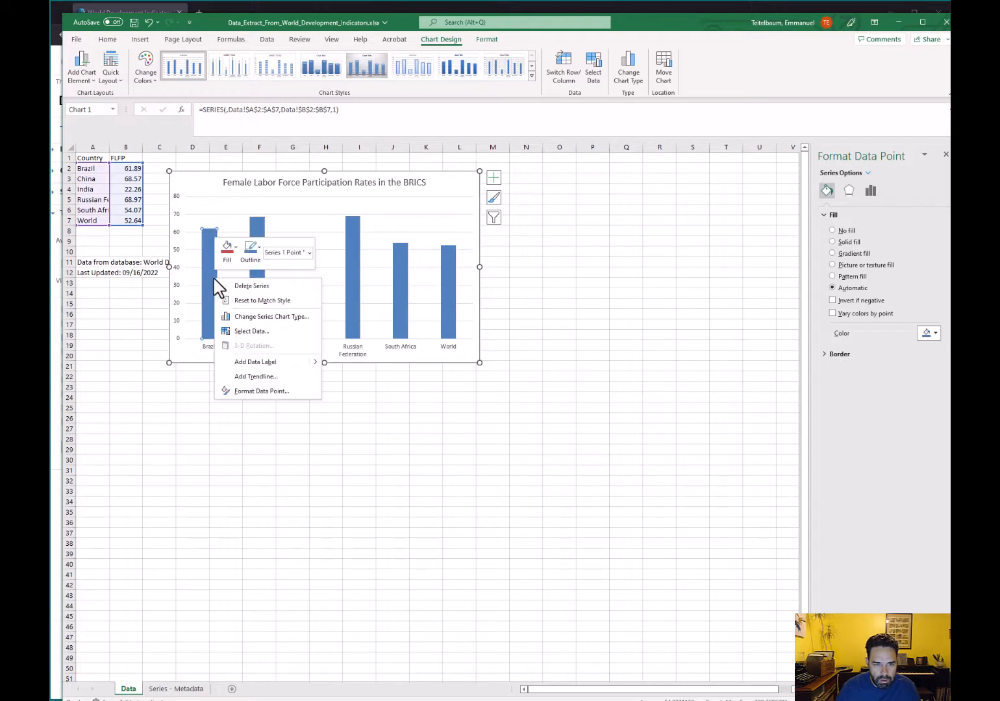
pyautogui.rightClick(258, 271)
pyautogui.click(260, 209)
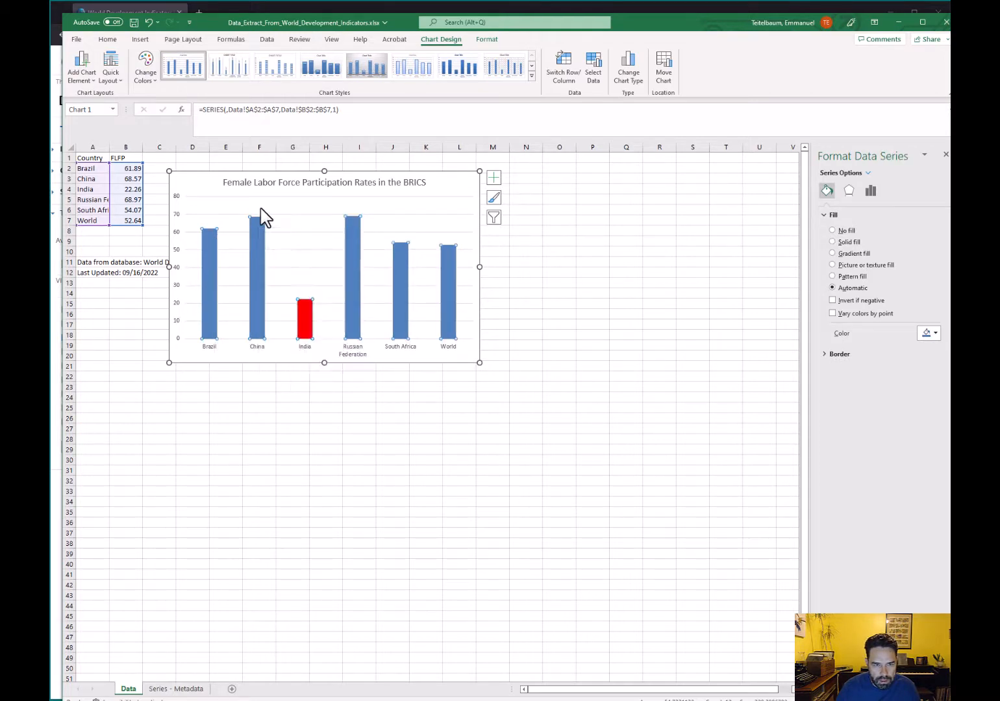
pyautogui.click(283, 215)
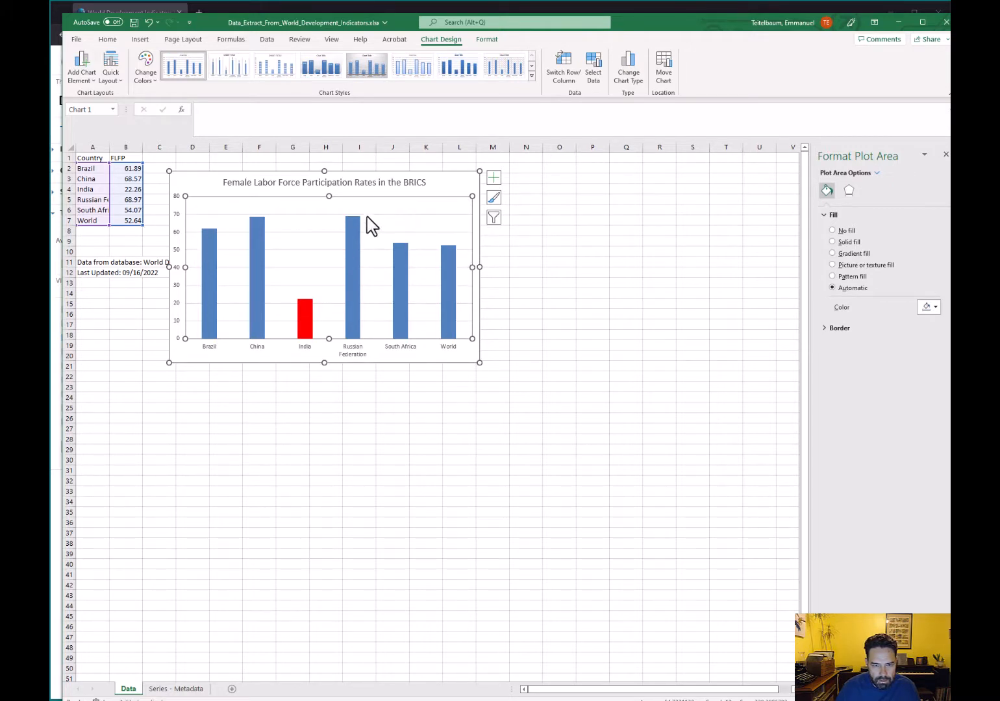
pyautogui.rightClick(260, 250)
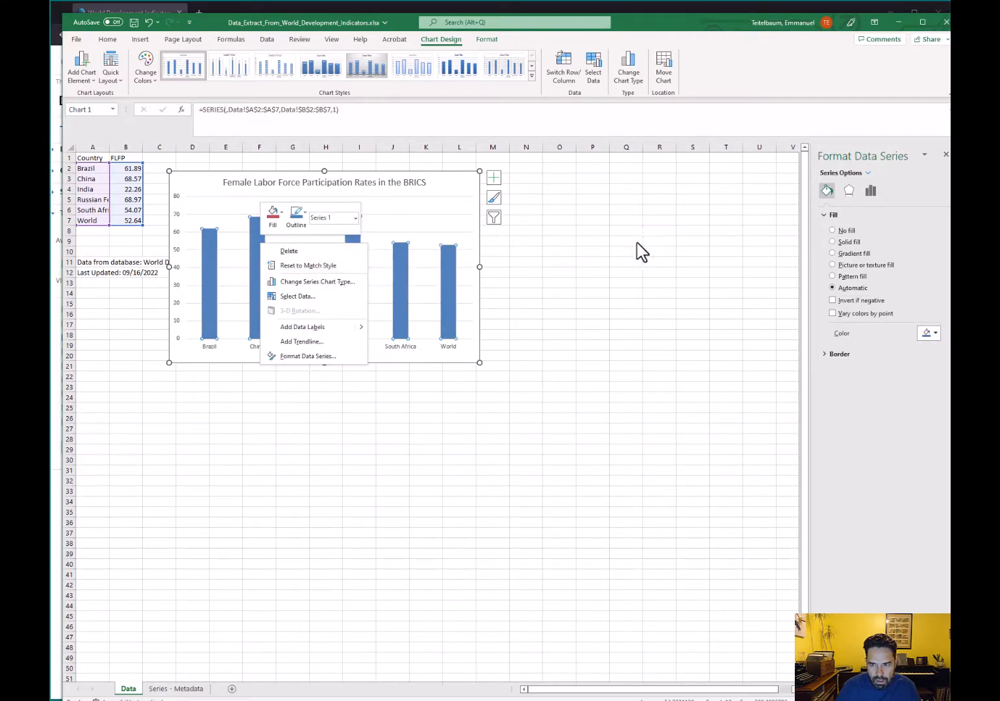
pyautogui.click(832, 313)
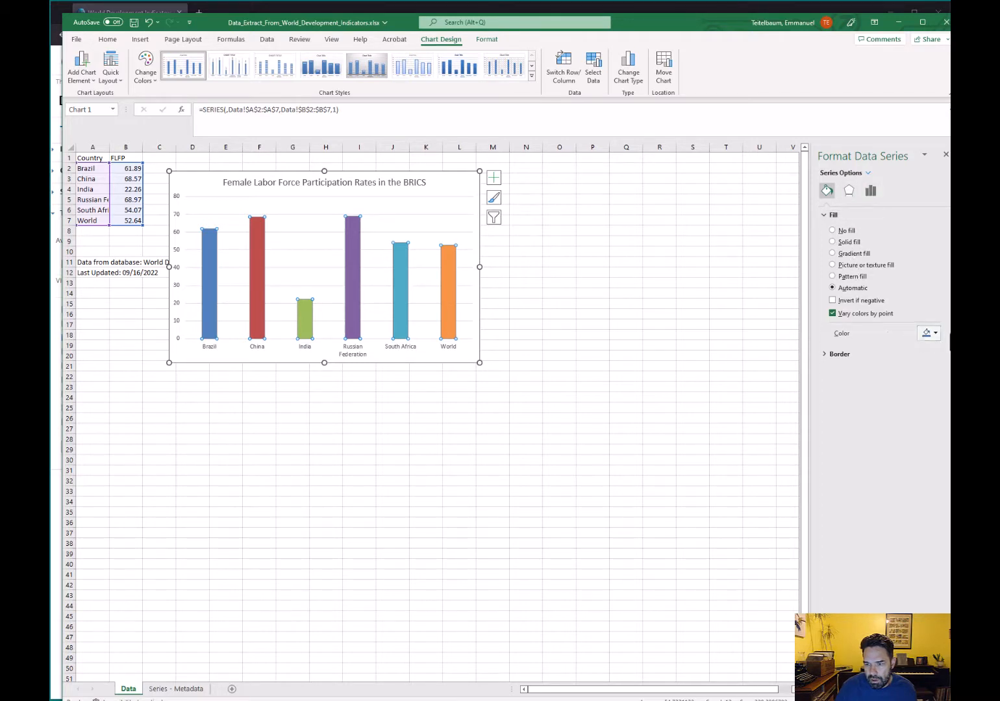
# Try the second and third Colorful palettes on the chart and settle on the fourth, which starts with orange and light blue.
pyautogui.click(934, 333)
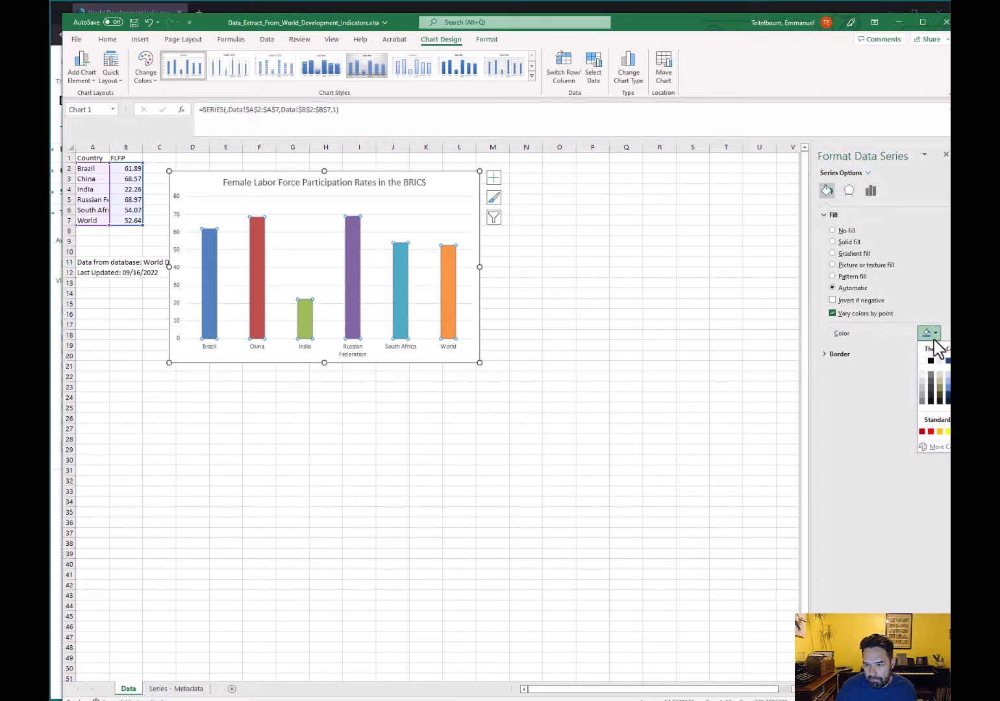
pyautogui.click(932, 337)
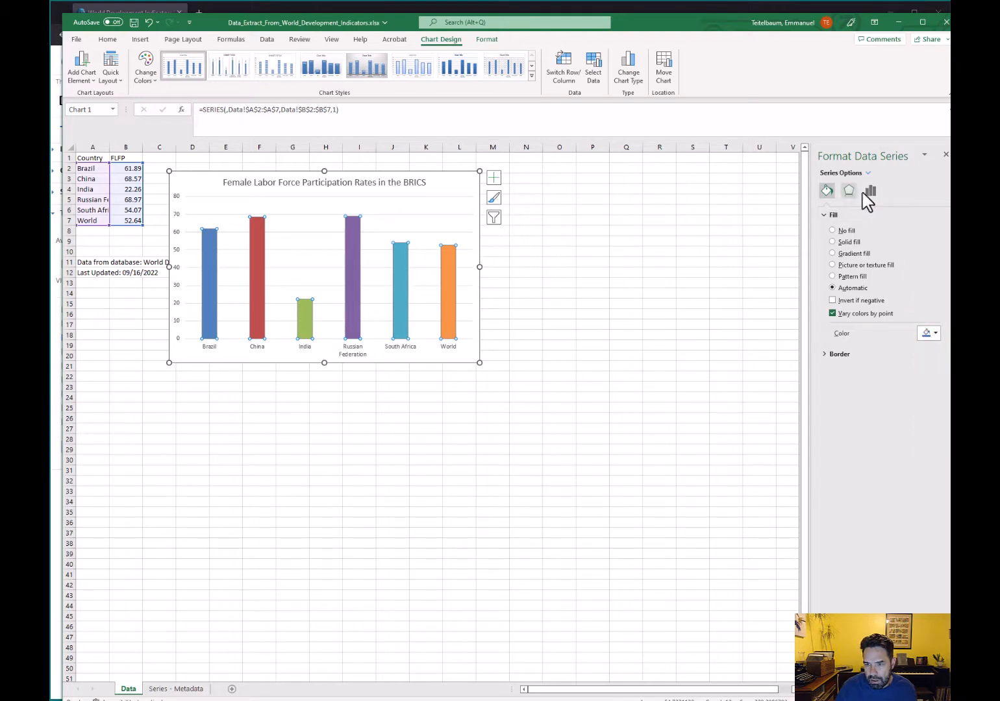
pyautogui.click(147, 72)
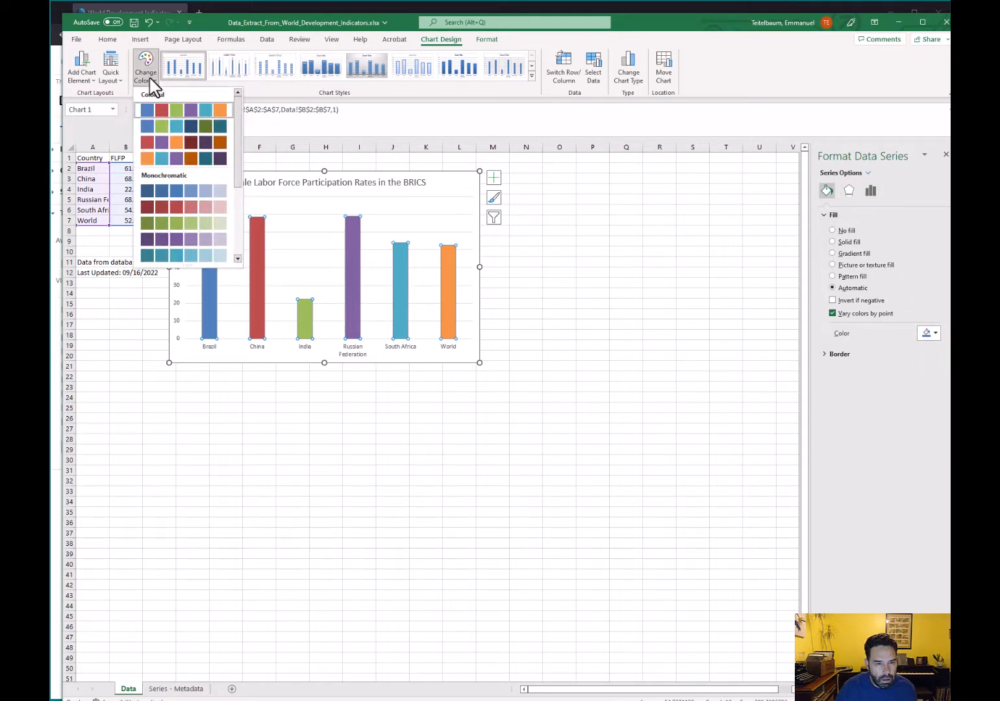
pyautogui.click(173, 132)
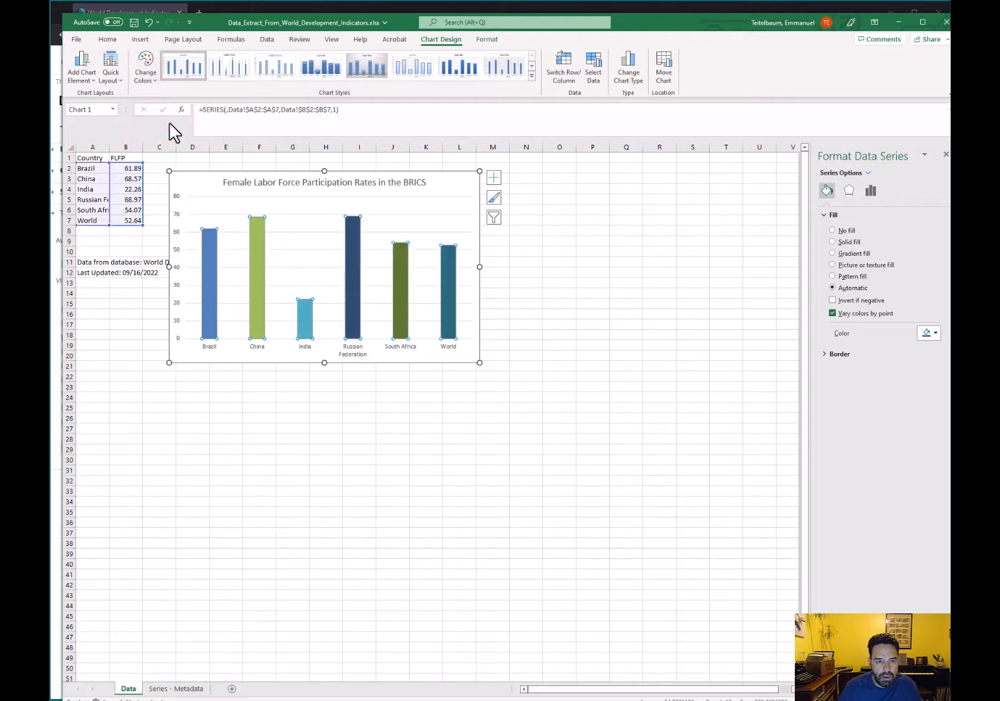
pyautogui.click(146, 83)
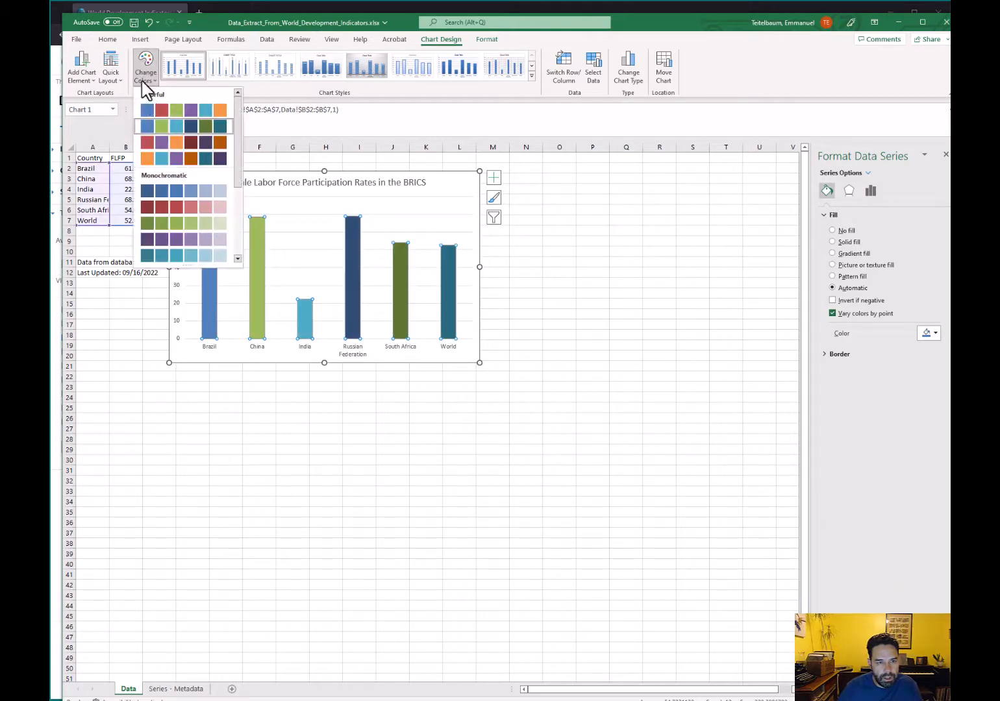
pyautogui.click(163, 139)
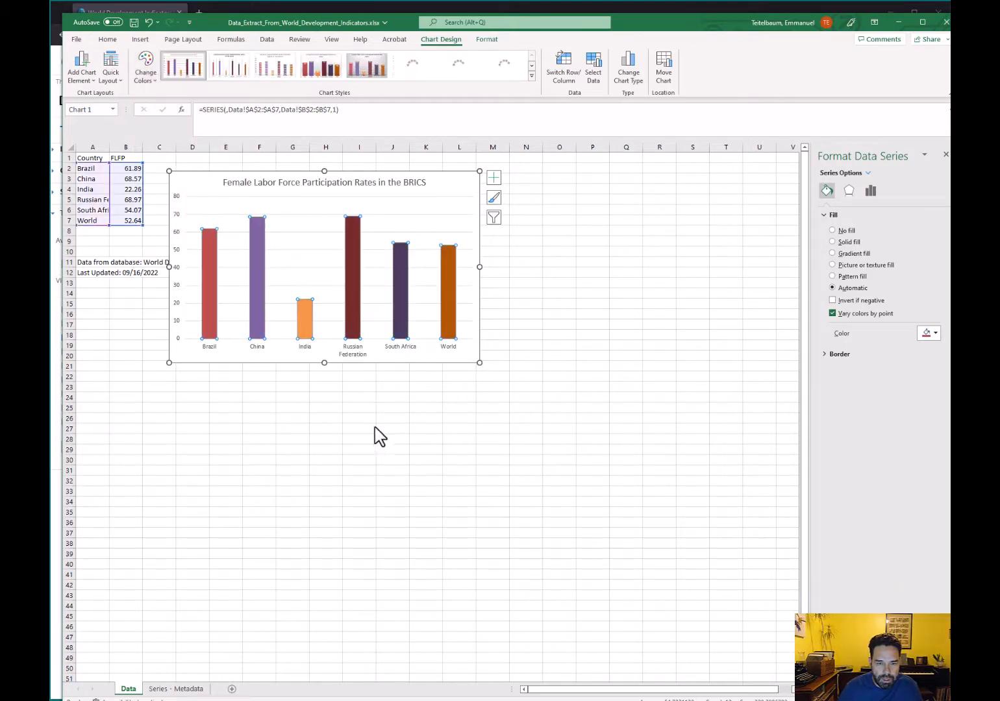
pyautogui.click(142, 80)
pyautogui.click(177, 159)
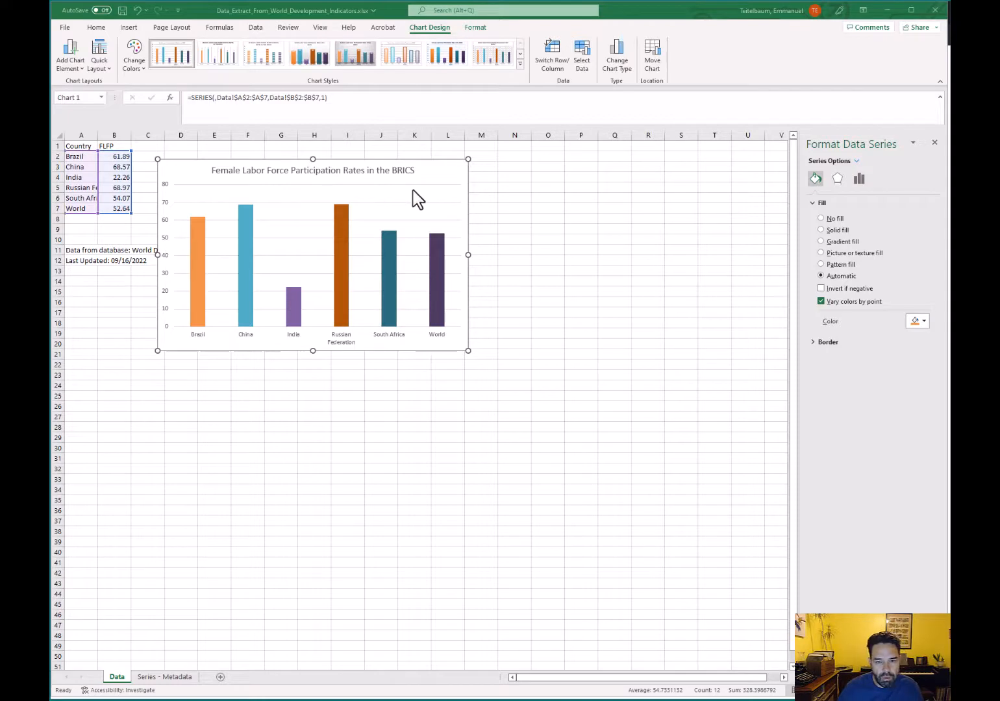
# Add axis titles to the chart and delete the horizontal one below the country names.
pyautogui.click(431, 188)
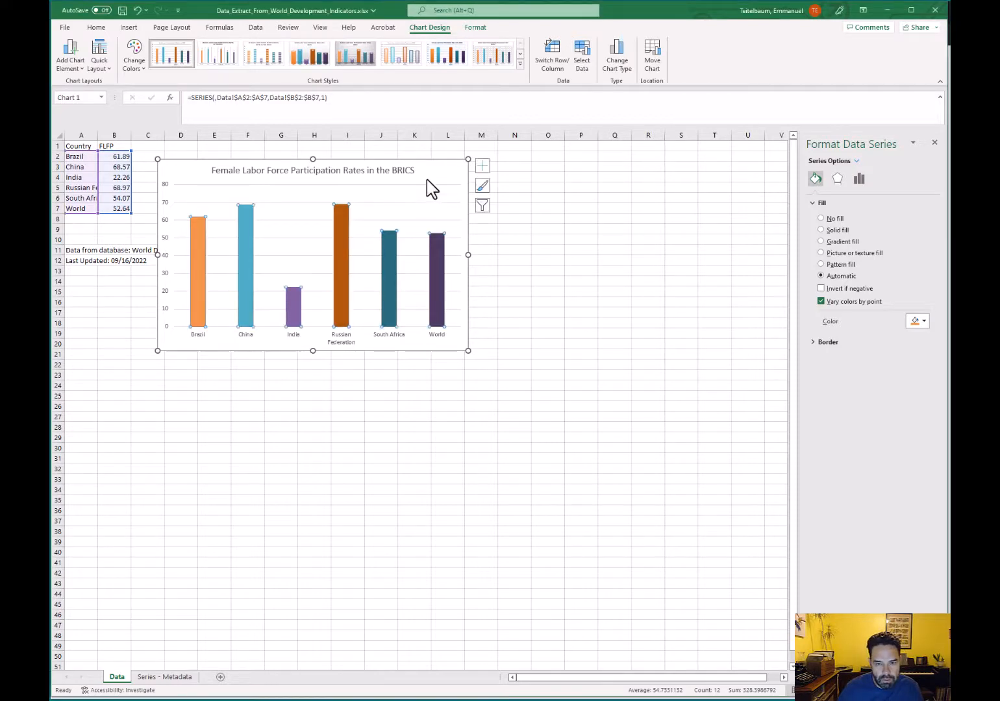
pyautogui.click(481, 172)
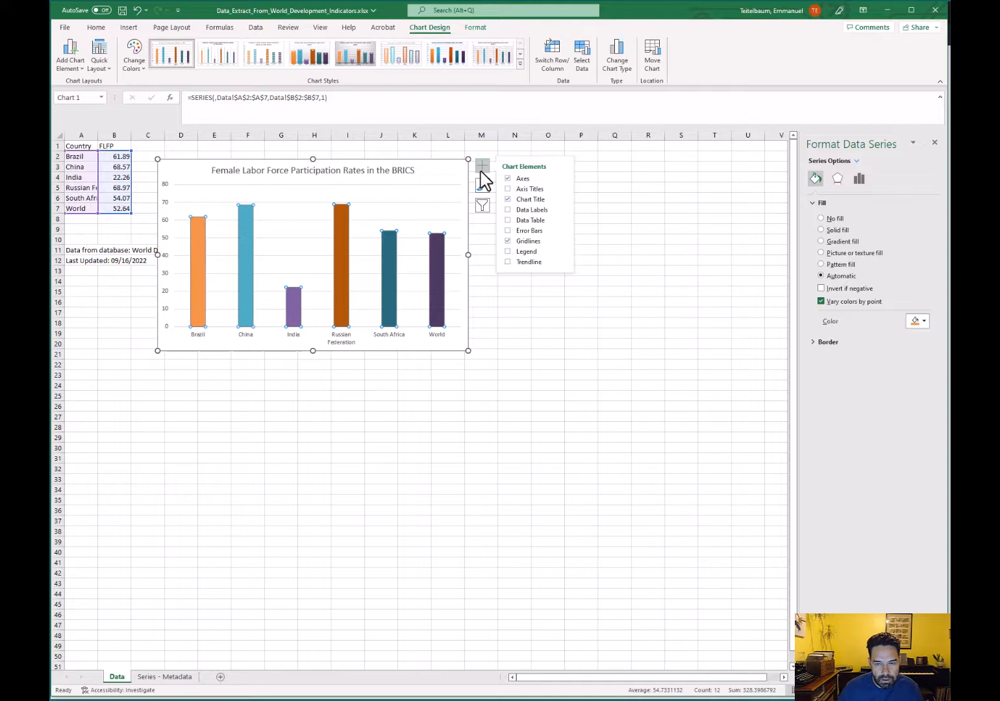
pyautogui.click(508, 189)
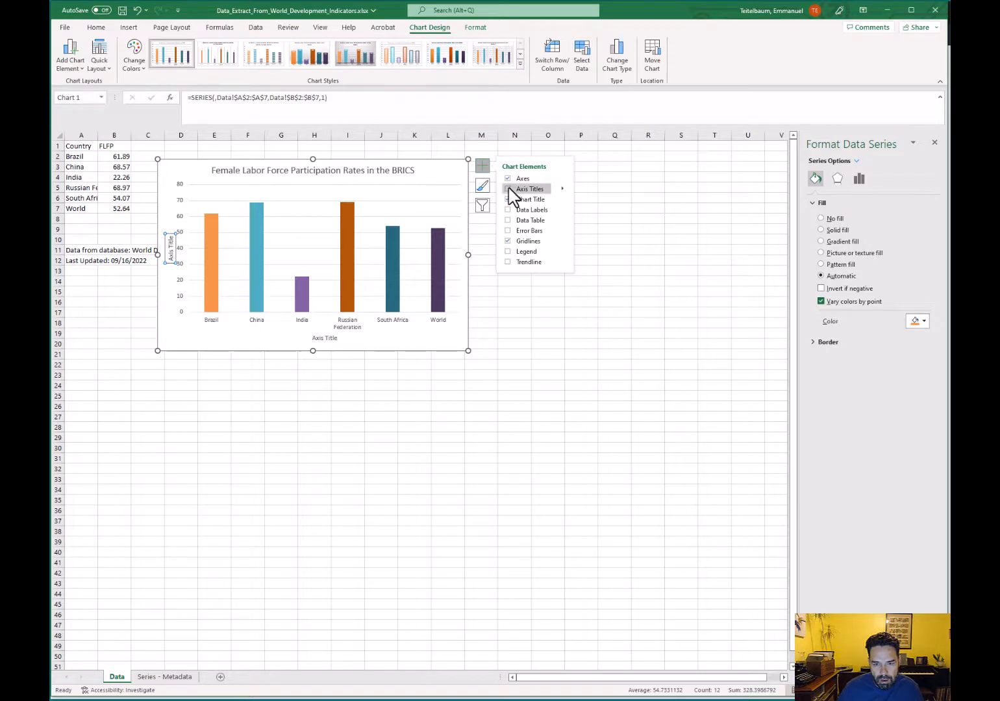
pyautogui.click(325, 338)
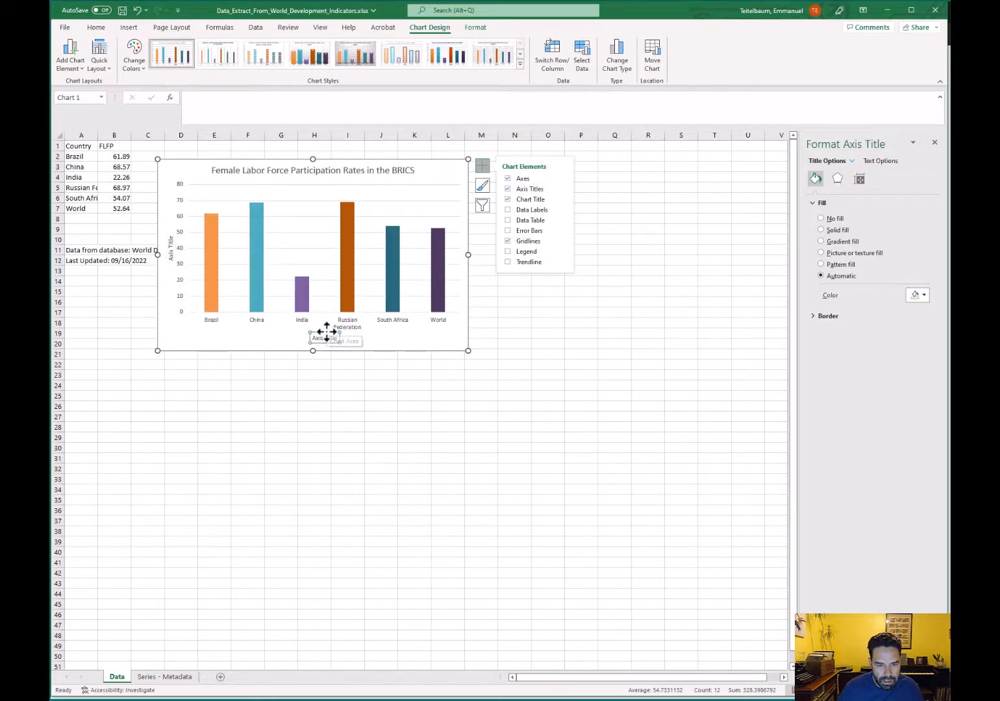
pyautogui.press('Delete')
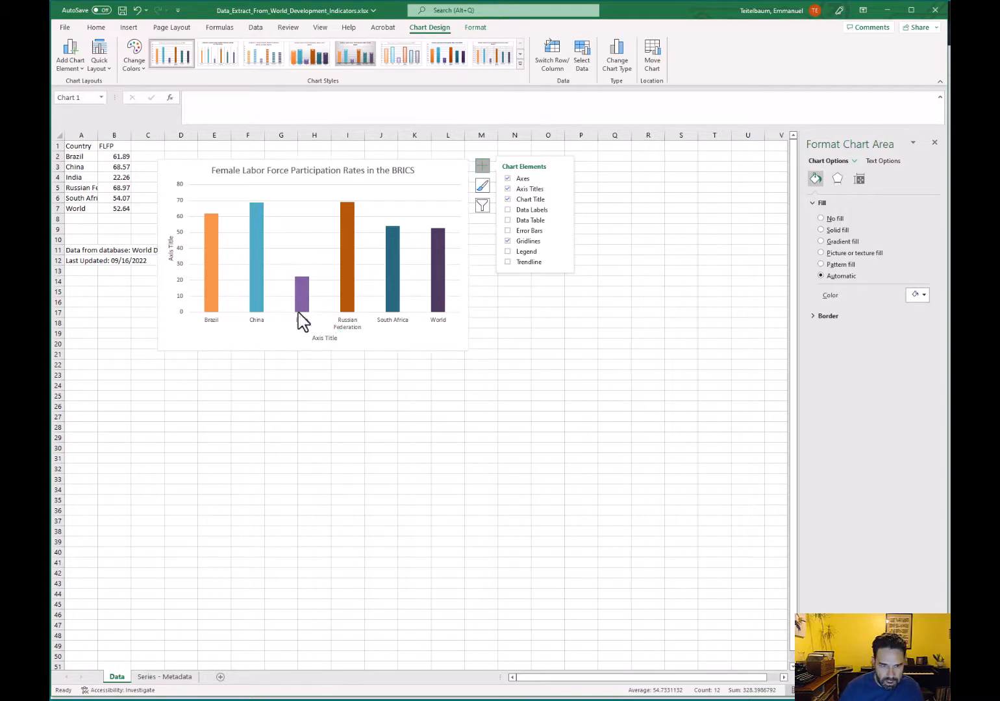
# Replace the vertical axis title's placeholder text with "Percent".
pyautogui.click(172, 258)
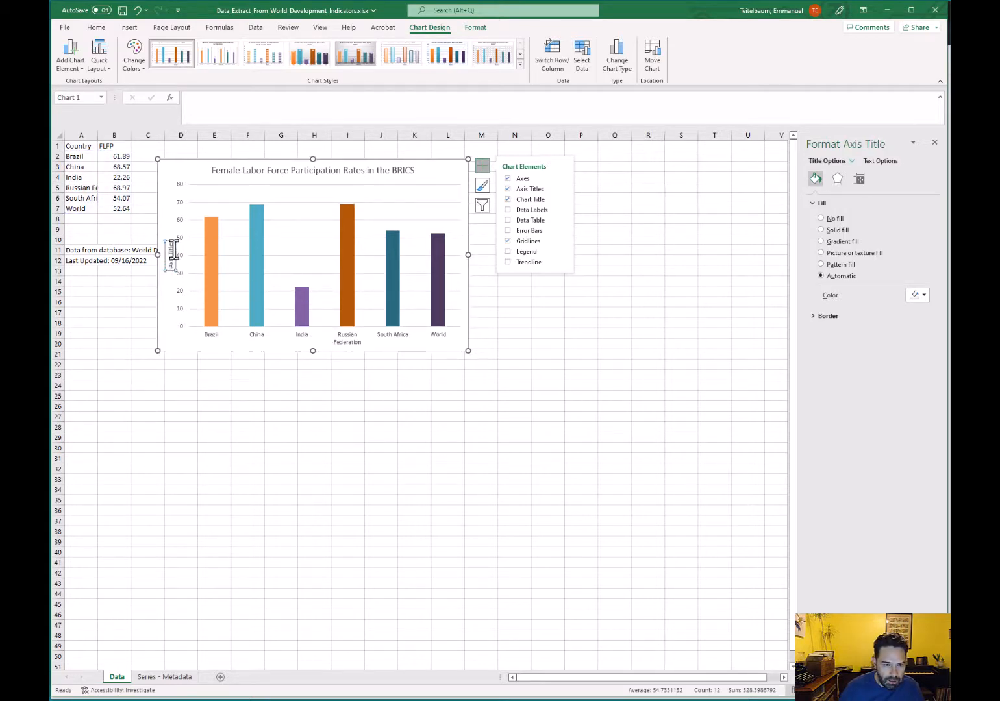
pyautogui.click(171, 258)
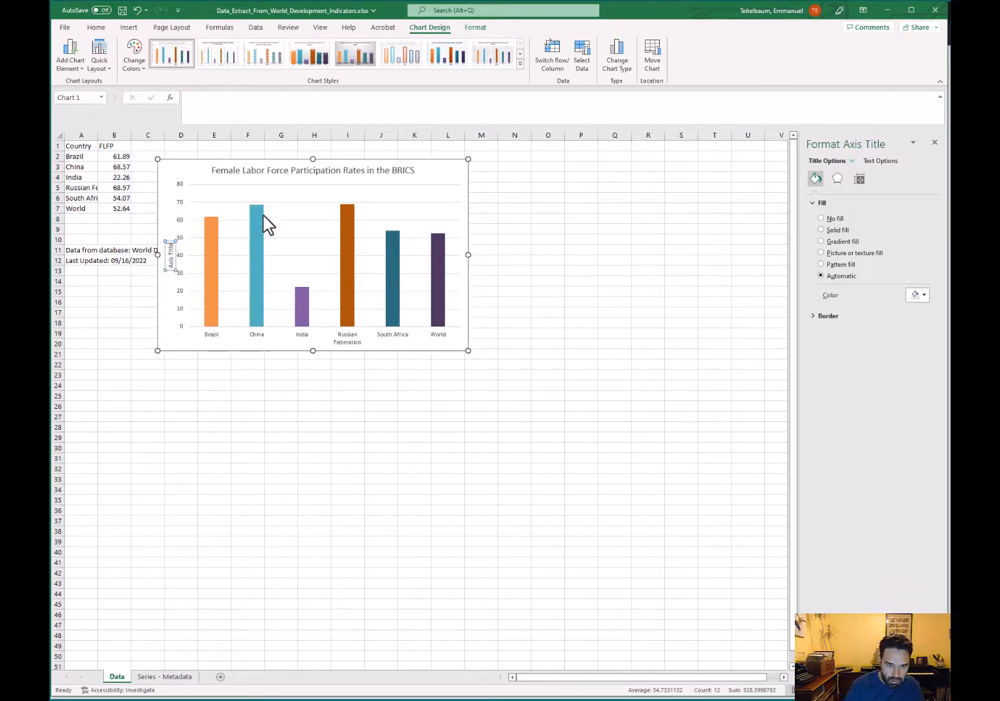
pyautogui.press('BackSpace')
pyautogui.press('BackSpace')
pyautogui.press('BackSpace')
pyautogui.press('BackSpace')
pyautogui.press('BackSpace')
pyautogui.press('BackSpace')
pyautogui.press('BackSpace')
pyautogui.press('BackSpace')
pyautogui.press('BackSpace')
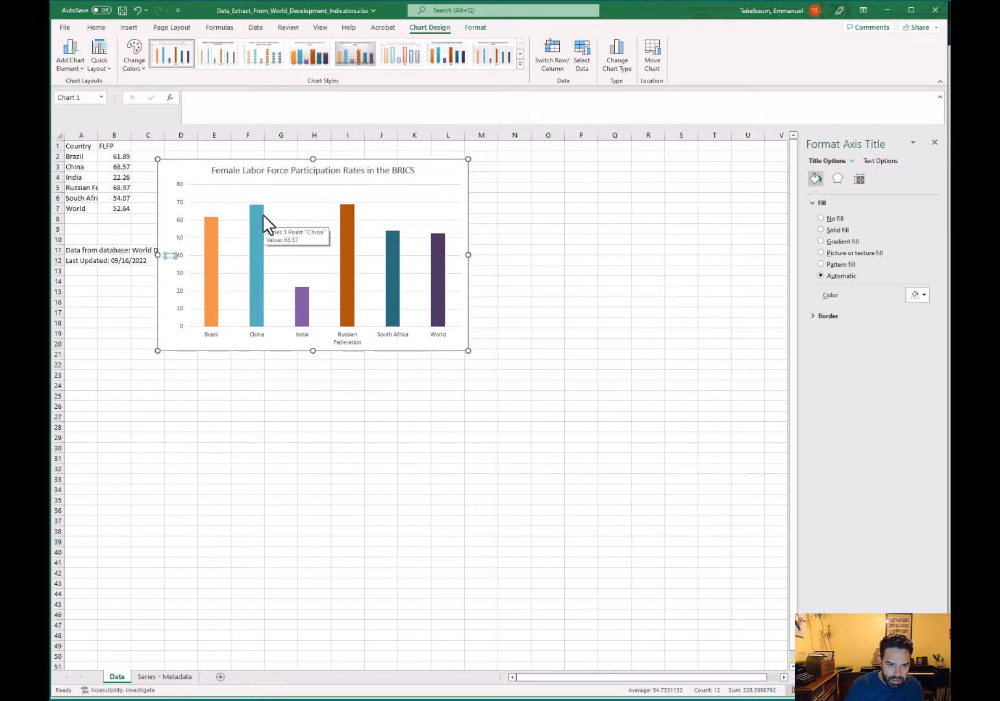
pyautogui.write('Per')
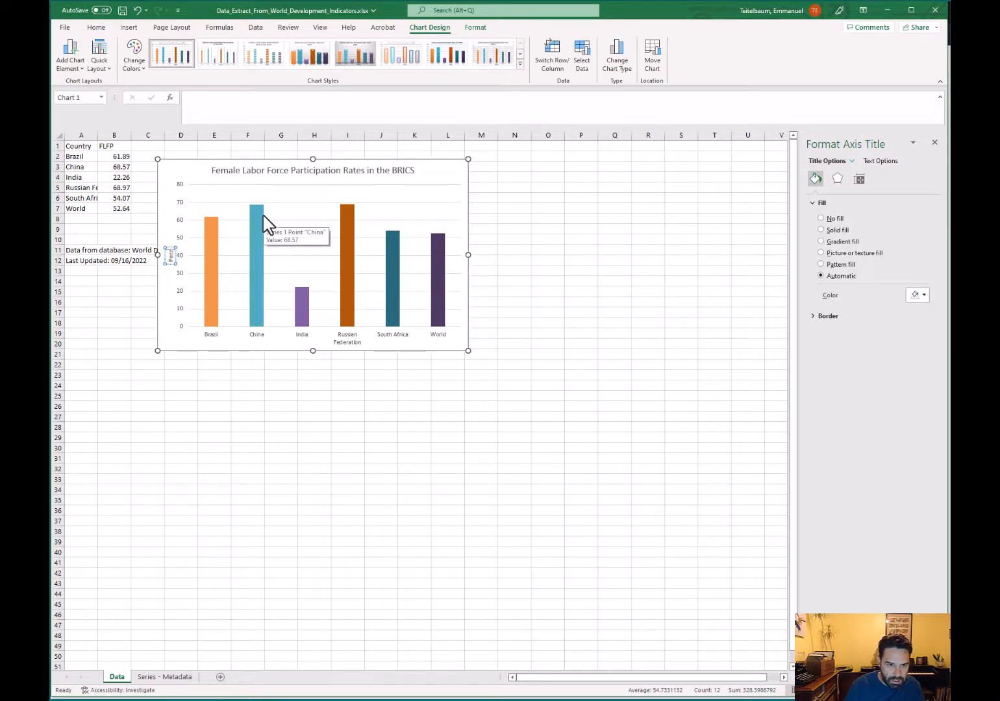
pyautogui.press('BackSpace')
pyautogui.press('BackSpace')
pyautogui.write('rcent')
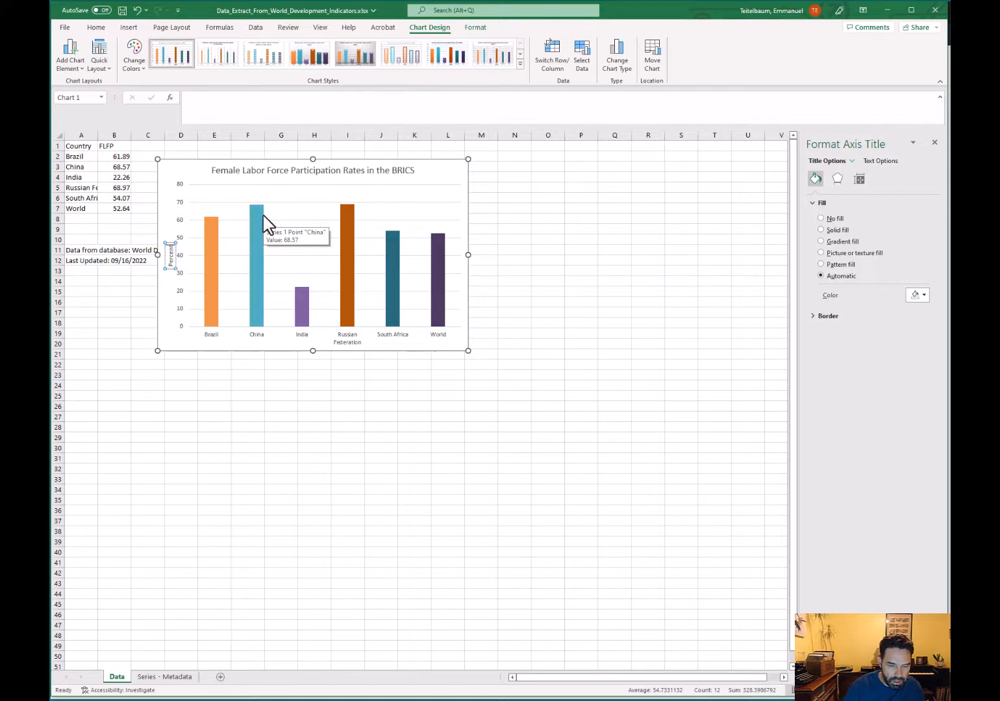
pyautogui.click(196, 180)
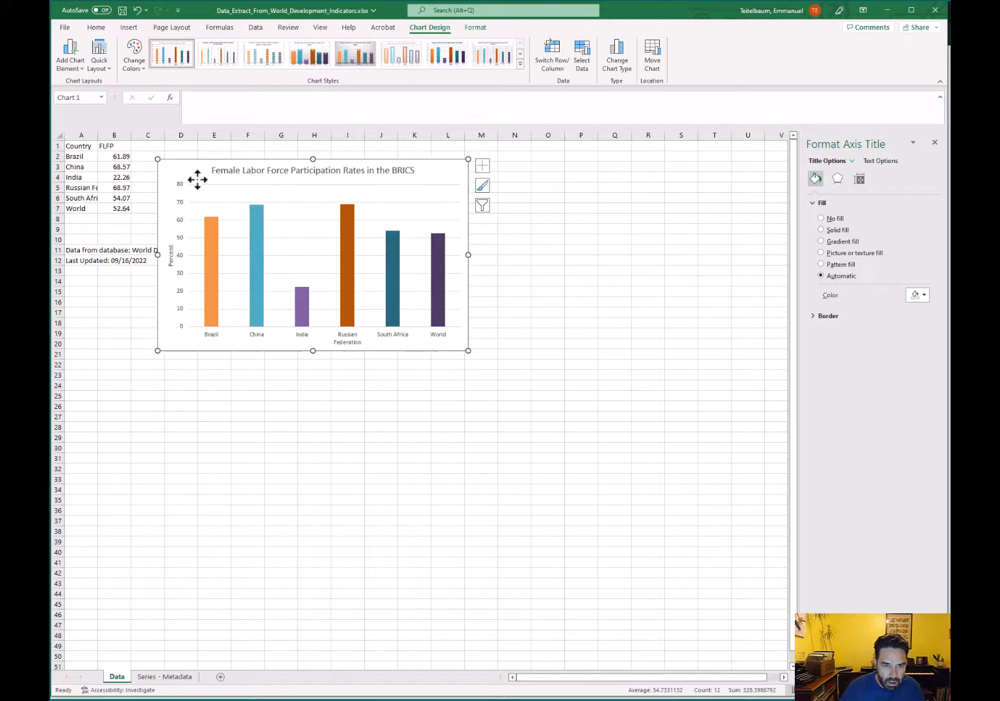